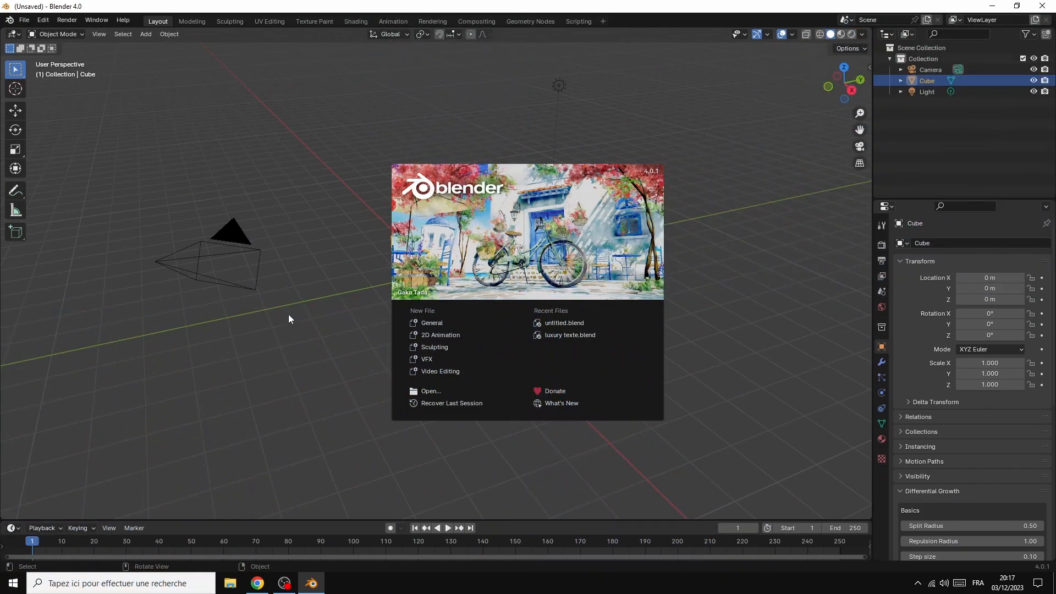
Step: Dismiss the splash screen and delete the default cube, camera and light from the scene
left_click(315, 288)
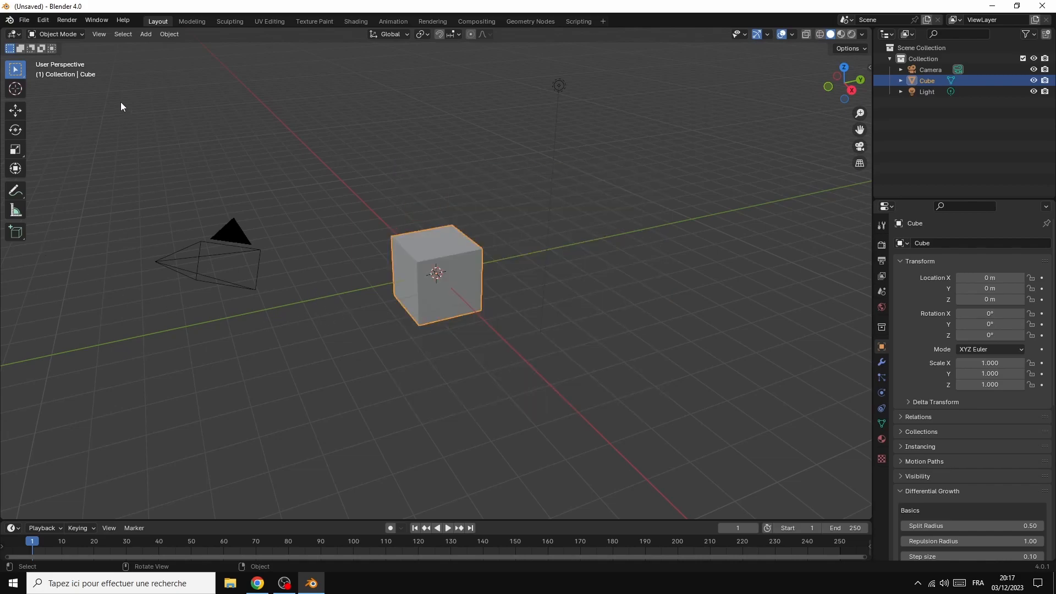
left_click_drag(133, 67, 637, 384)
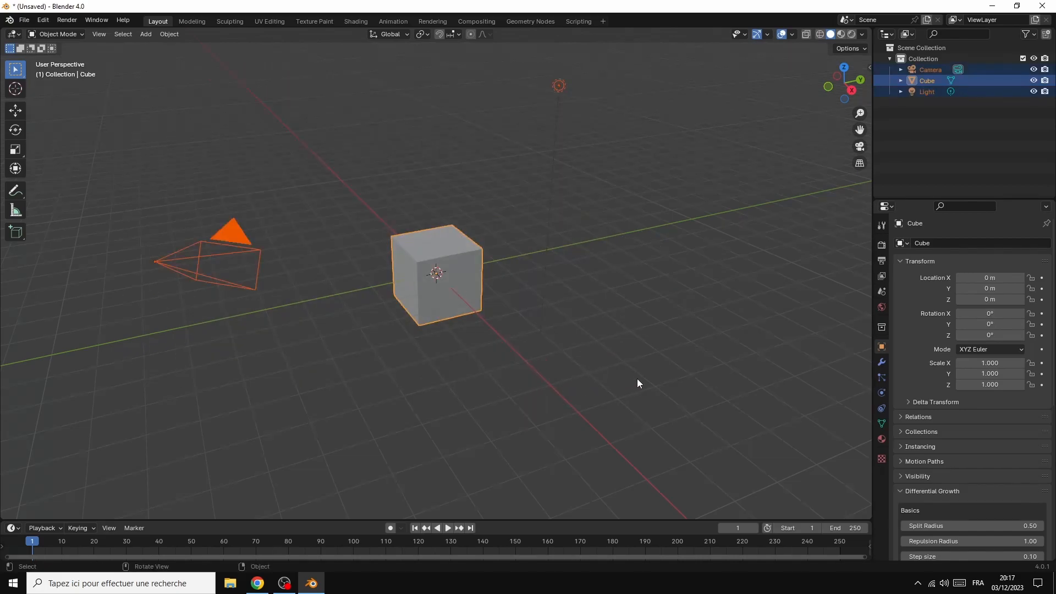
right_click(415, 252)
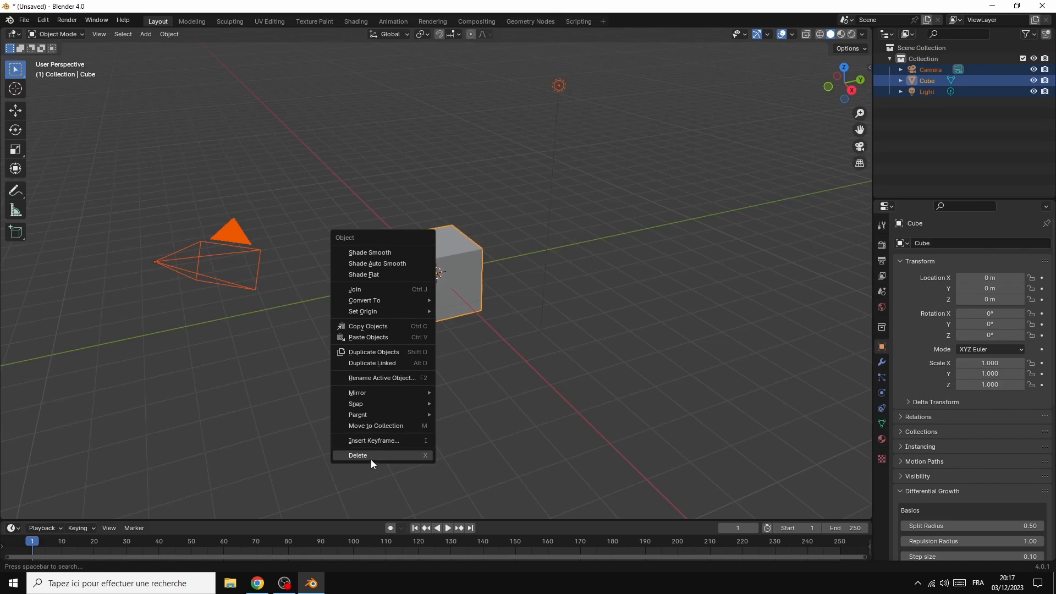
left_click(371, 460)
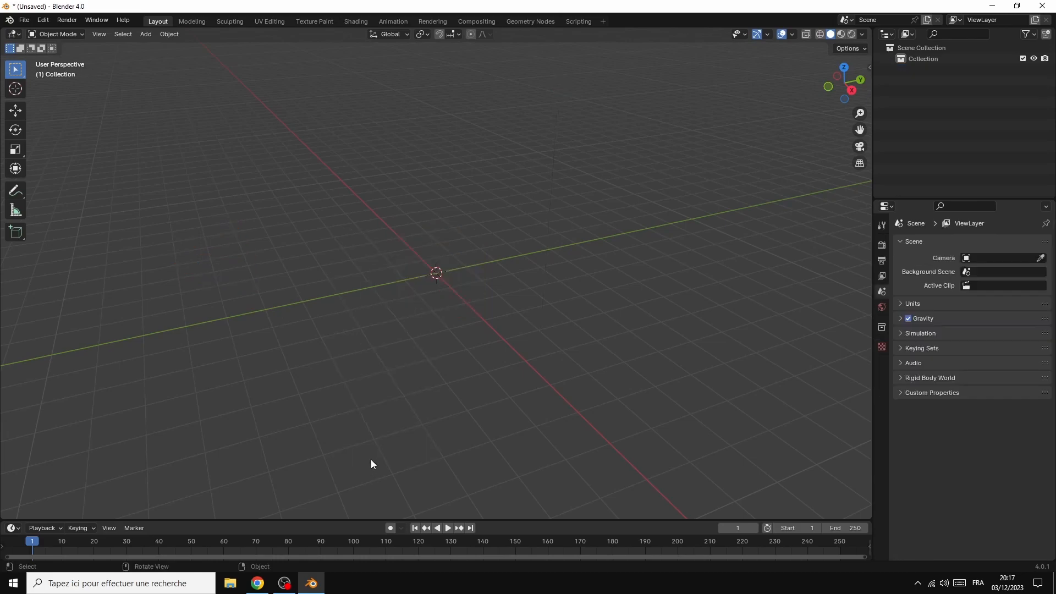
Step: Add a mesh plane at the origin and scale it uniformly to about 5.06 as the floor
left_click(146, 35)
mouse_move(174, 49)
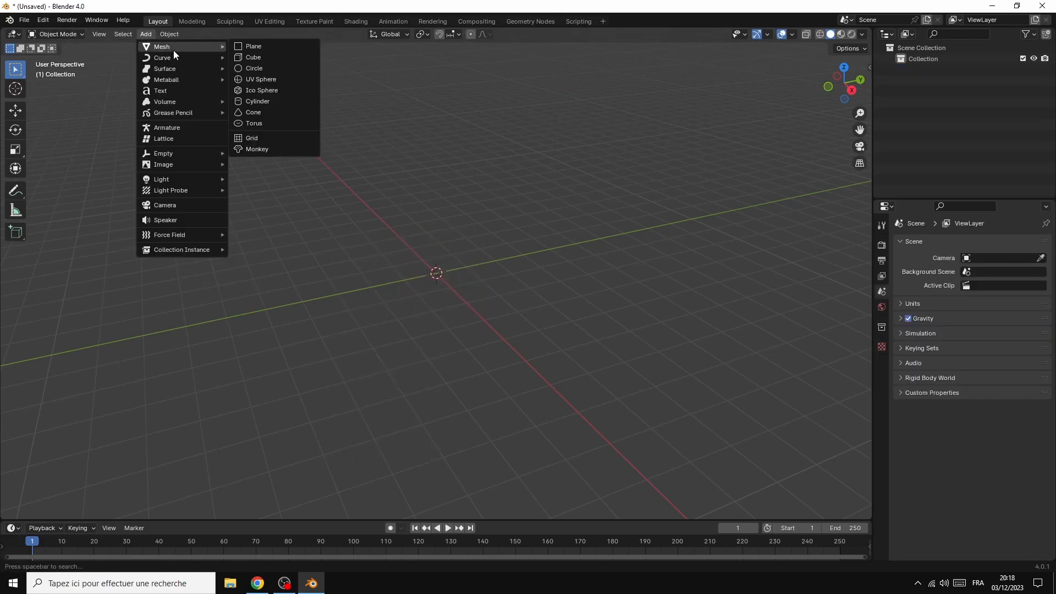
left_click(260, 46)
left_click_drag(844, 84, 644, 223)
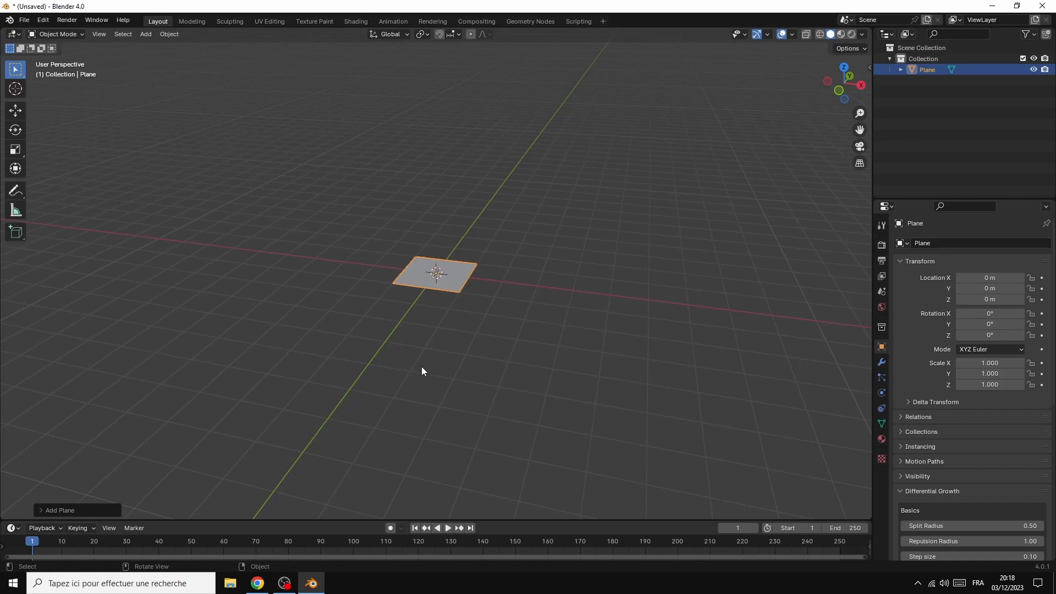
key("s")
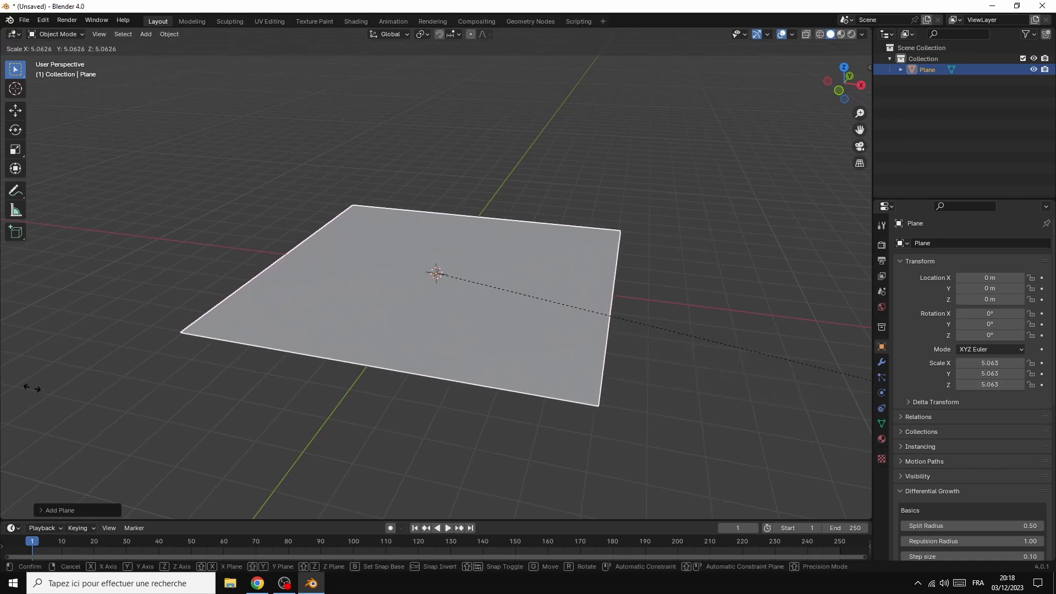
left_click(7, 385)
left_click(158, 196)
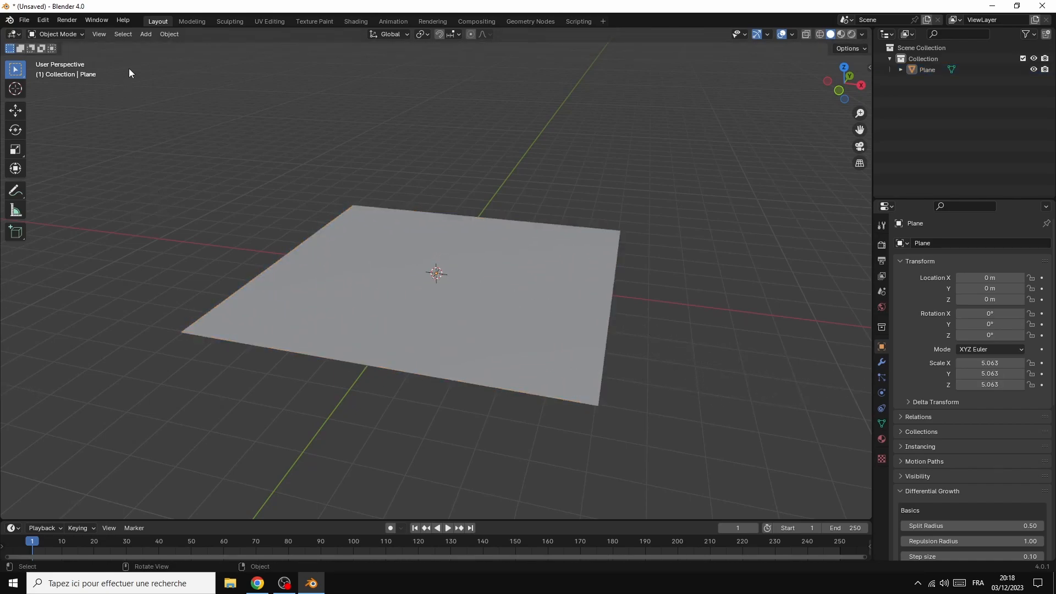
Step: In Edit Mode, extrude the plane's rear edge straight up along Z to form a back wall
left_click(72, 34)
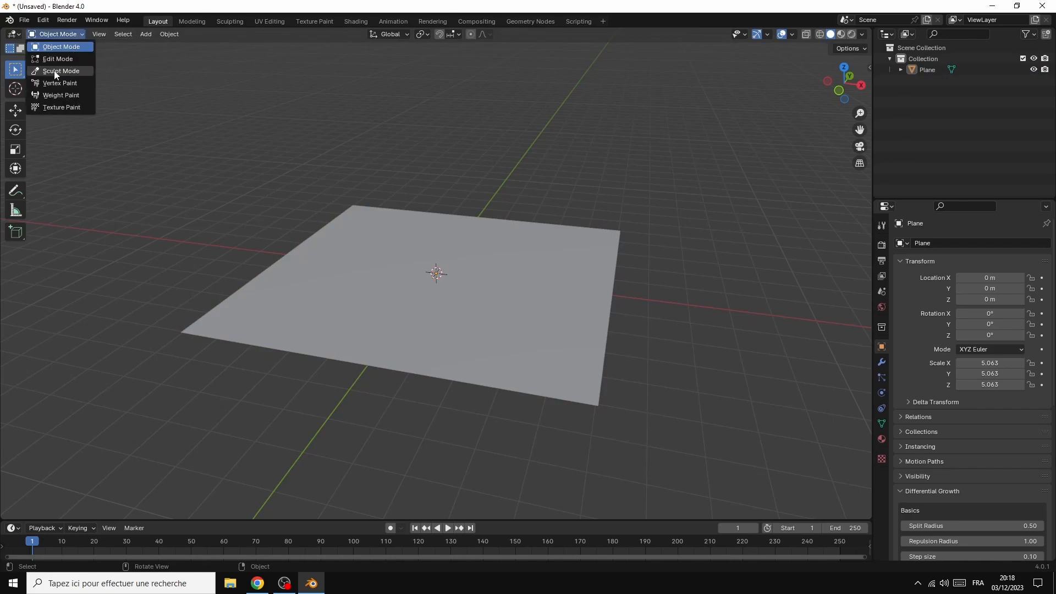
left_click(89, 55)
left_click(242, 203)
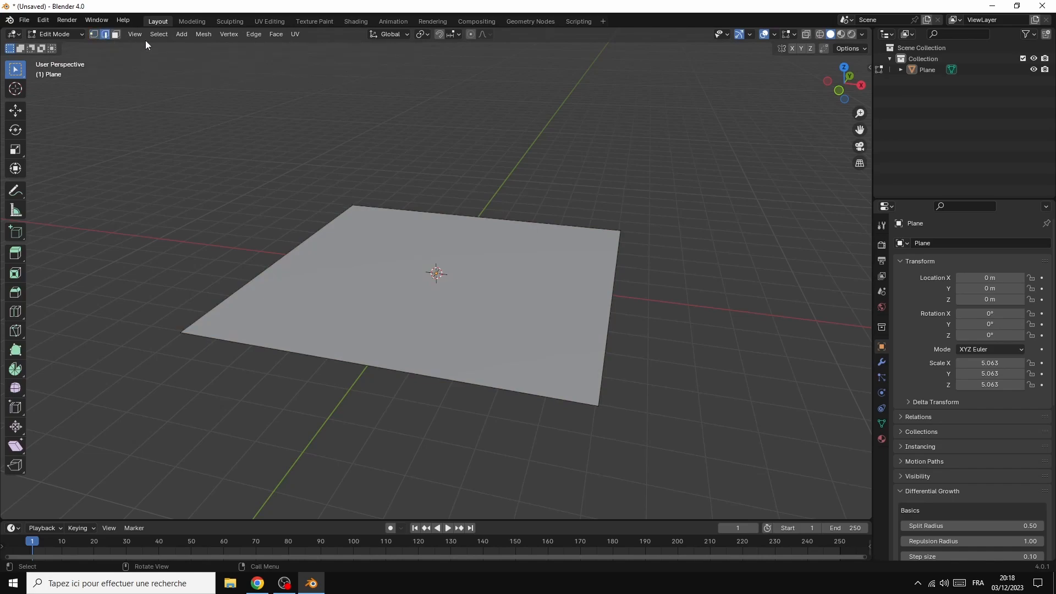
left_click(488, 218)
key("e")
key("z")
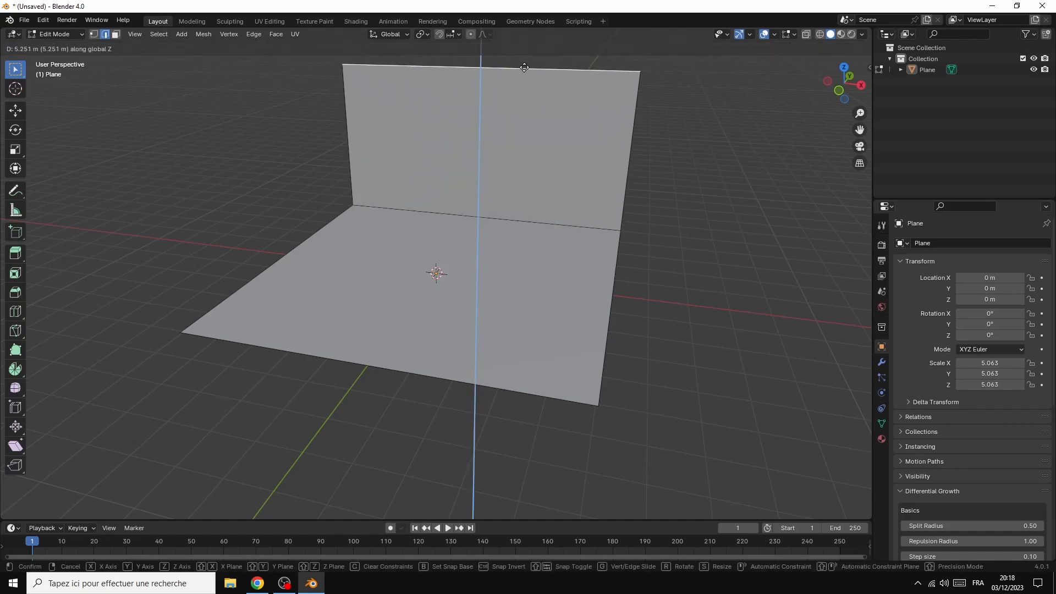
left_click(525, 45)
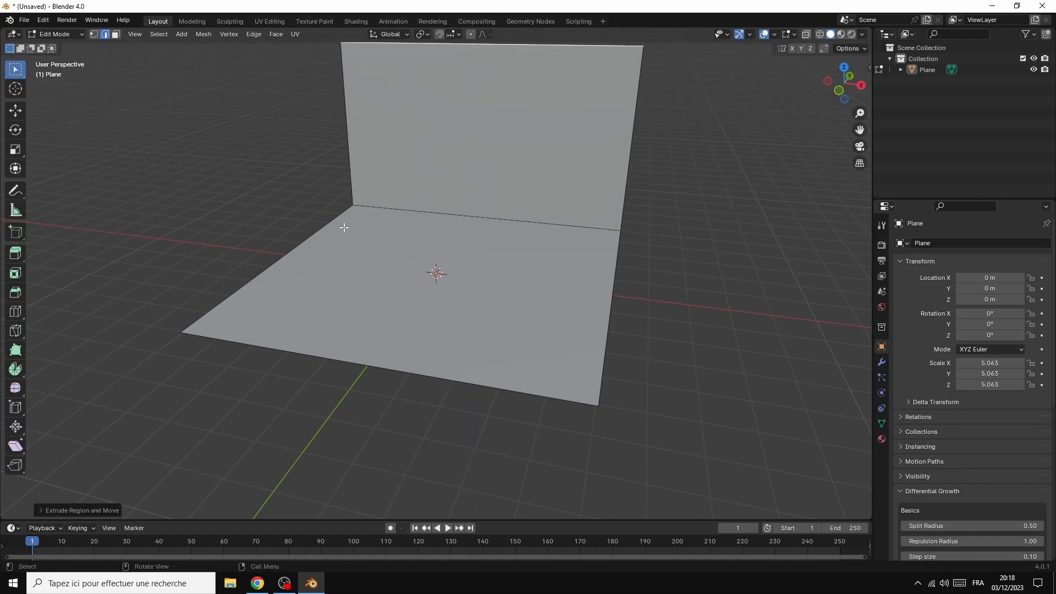
Step: Bevel the edge between floor and back wall with a width of about 0.142 m and 5 segments
left_click(462, 214)
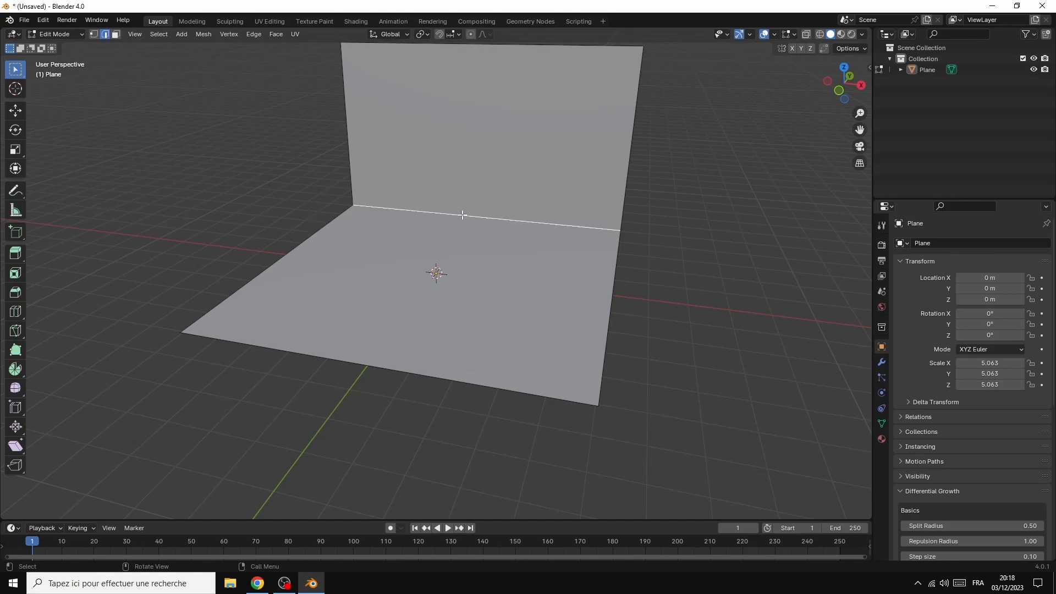
left_click(17, 296)
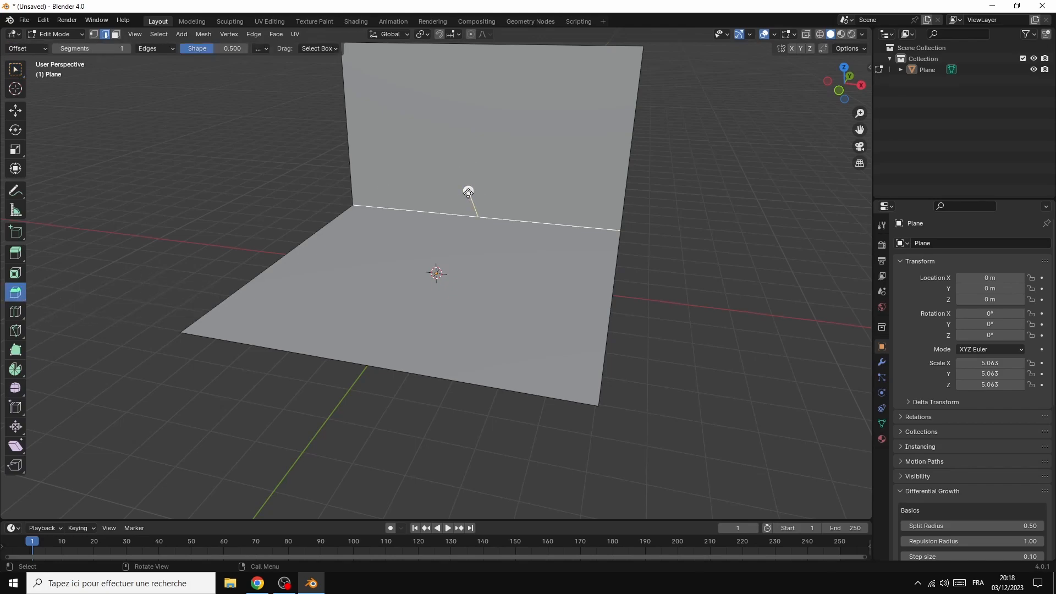
left_click_drag(468, 192, 458, 175)
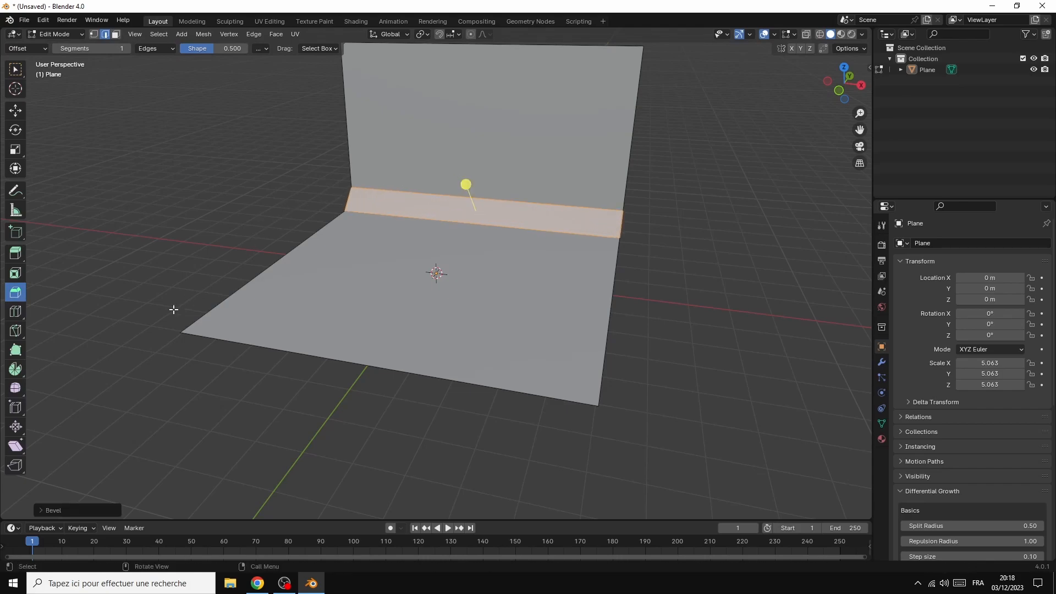
left_click(76, 509)
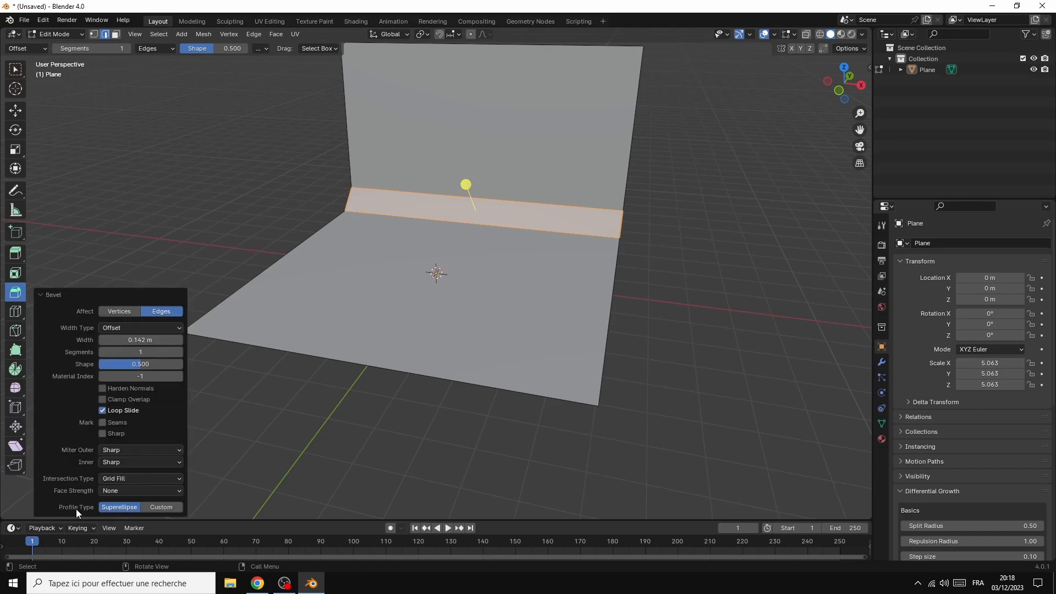
left_click(179, 352)
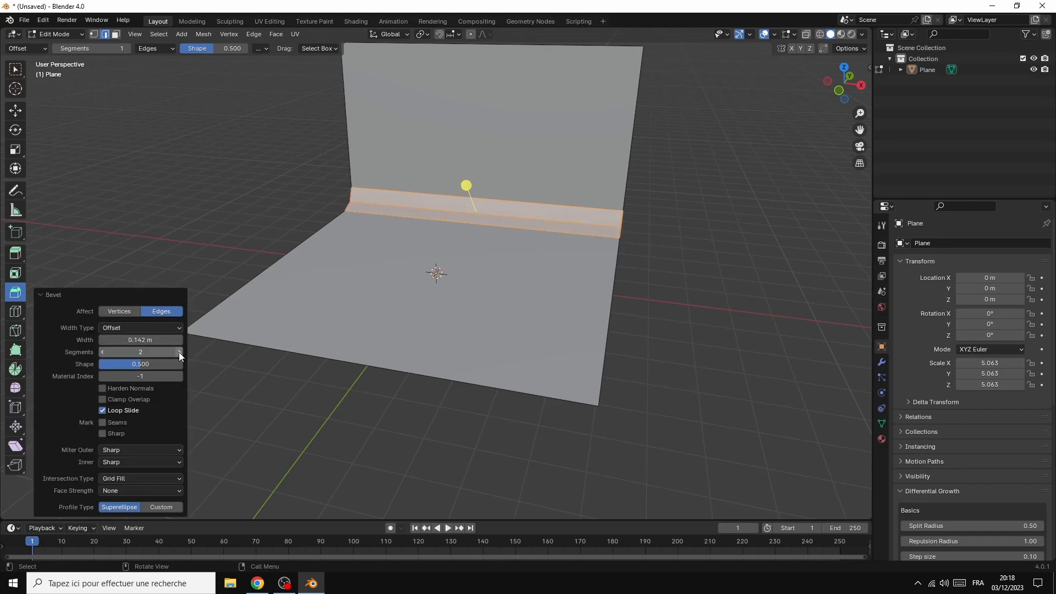
left_click(179, 352)
left_click(179, 352)
left_click(180, 352)
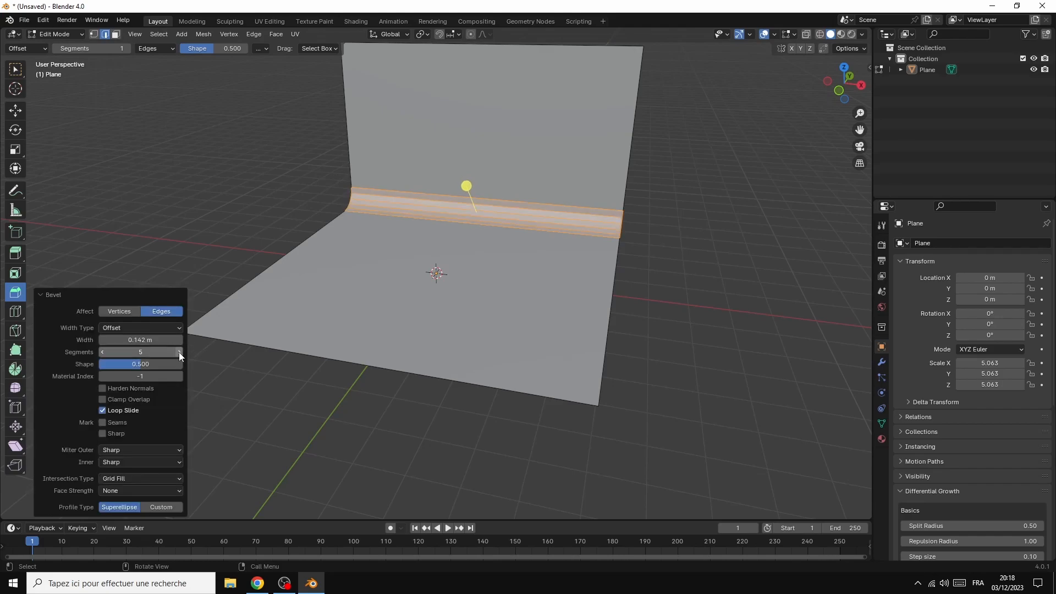
left_click(265, 151)
Step: Return to Object Mode and try Shade Smooth and Shade Auto Smooth on the curved backdrop
left_click(70, 33)
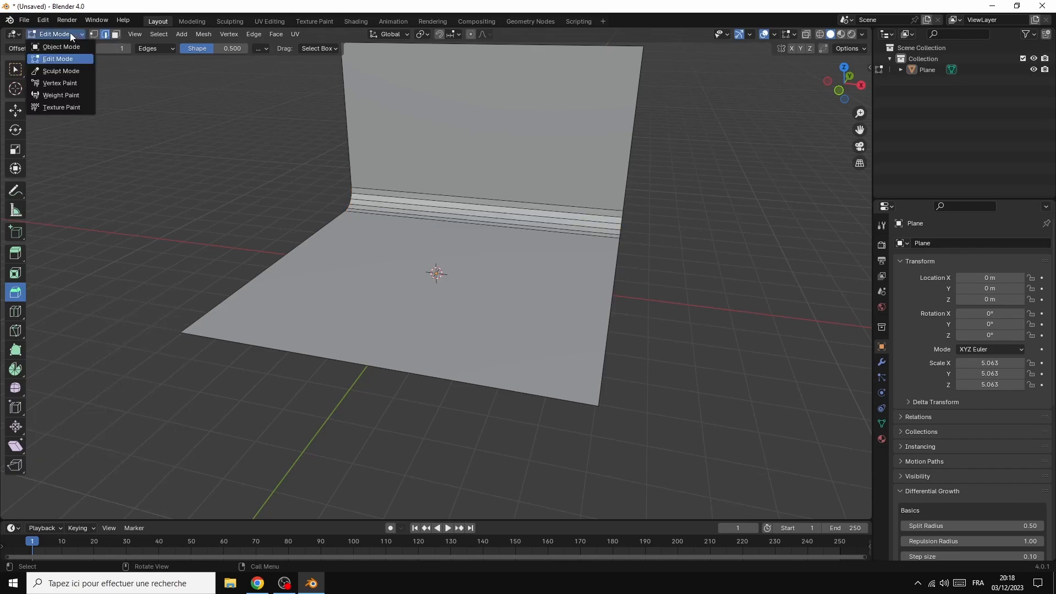
left_click(61, 47)
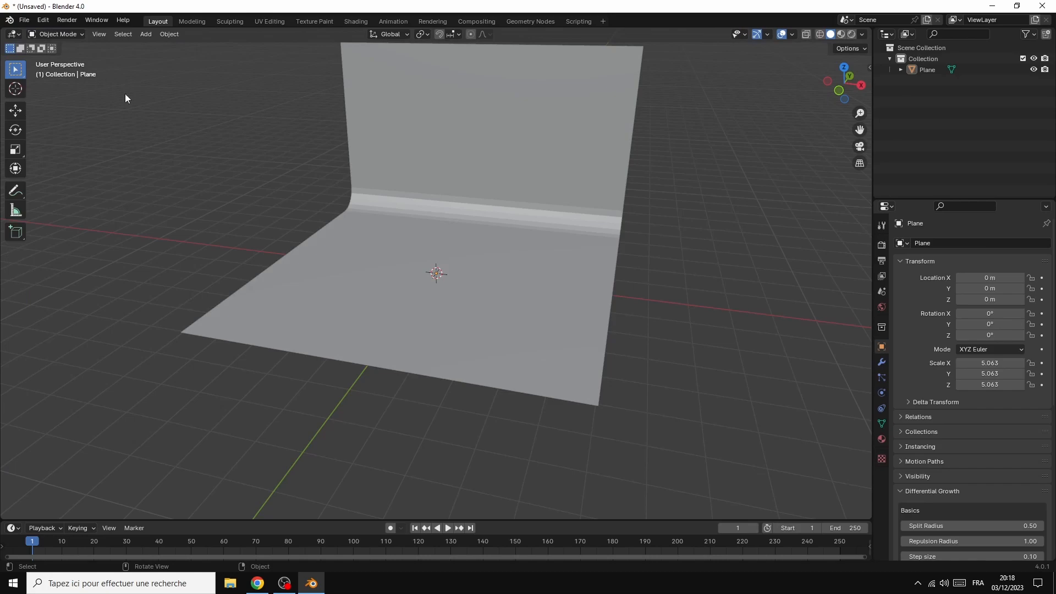
right_click(536, 100)
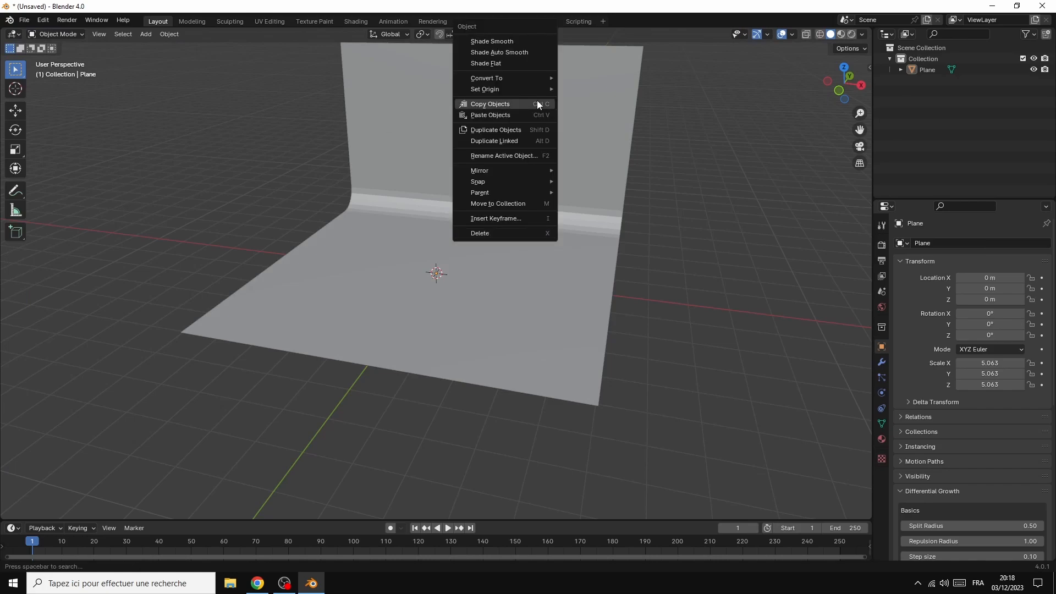
left_click(496, 41)
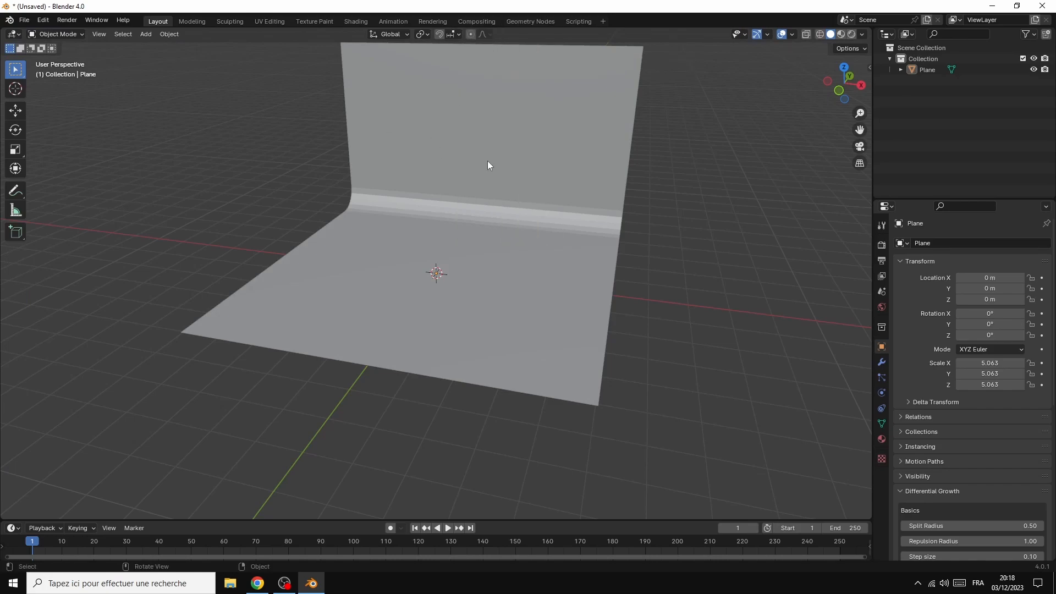
right_click(470, 95)
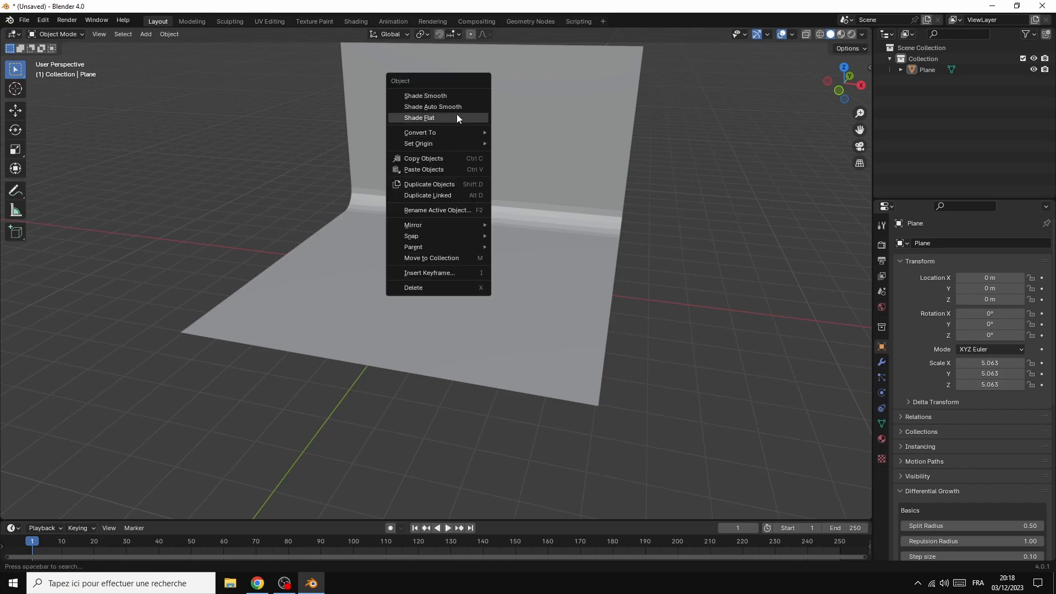
left_click(455, 104)
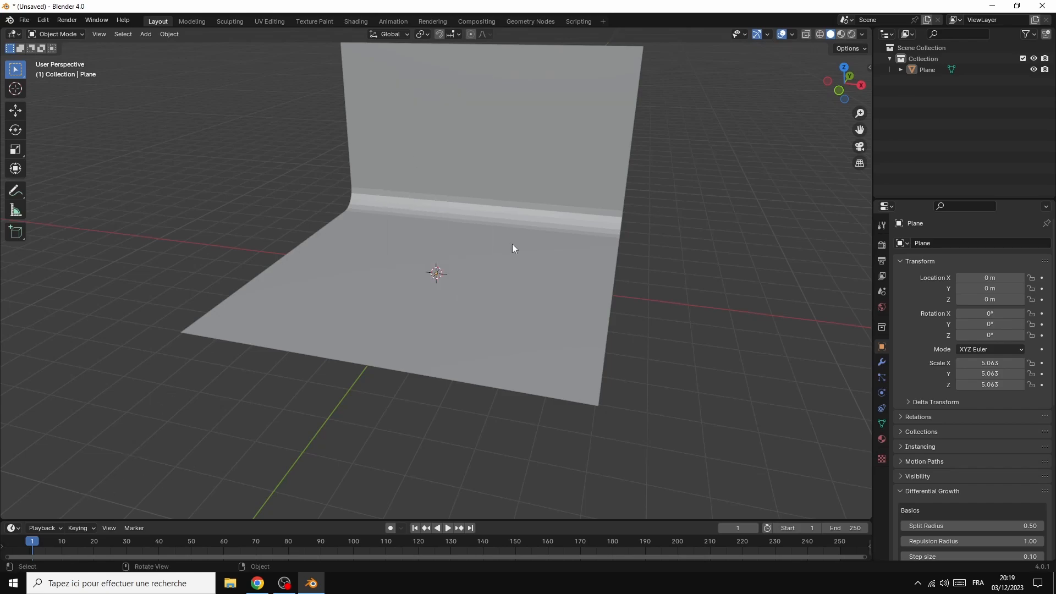
Step: Add a second plane raised about 6.35 m along Z above the floor and scaled uniformly to about 2.12
left_click_drag(844, 83, 138, 196)
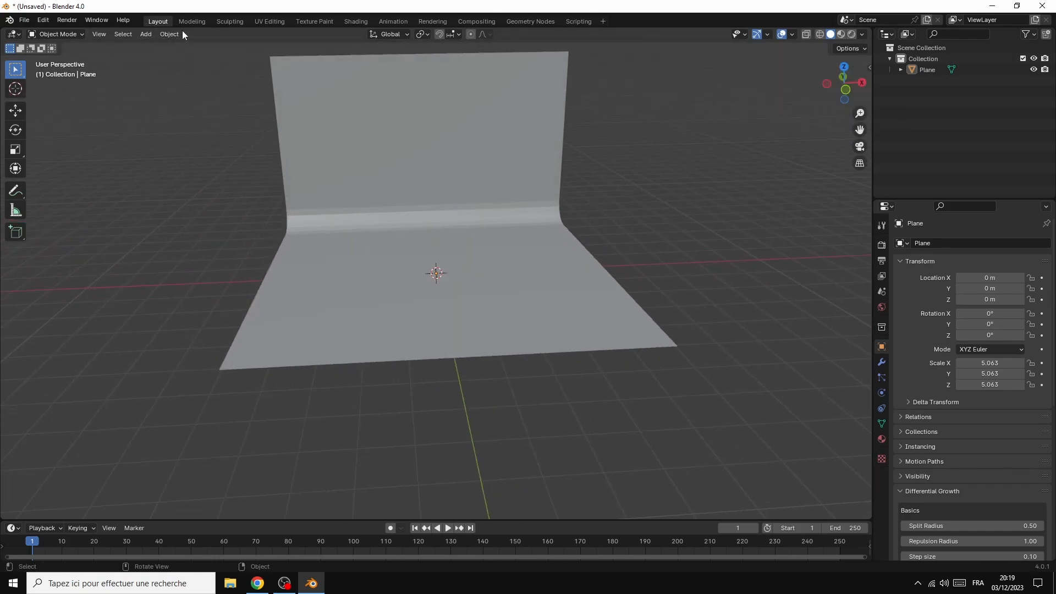
left_click(144, 35)
mouse_move(188, 48)
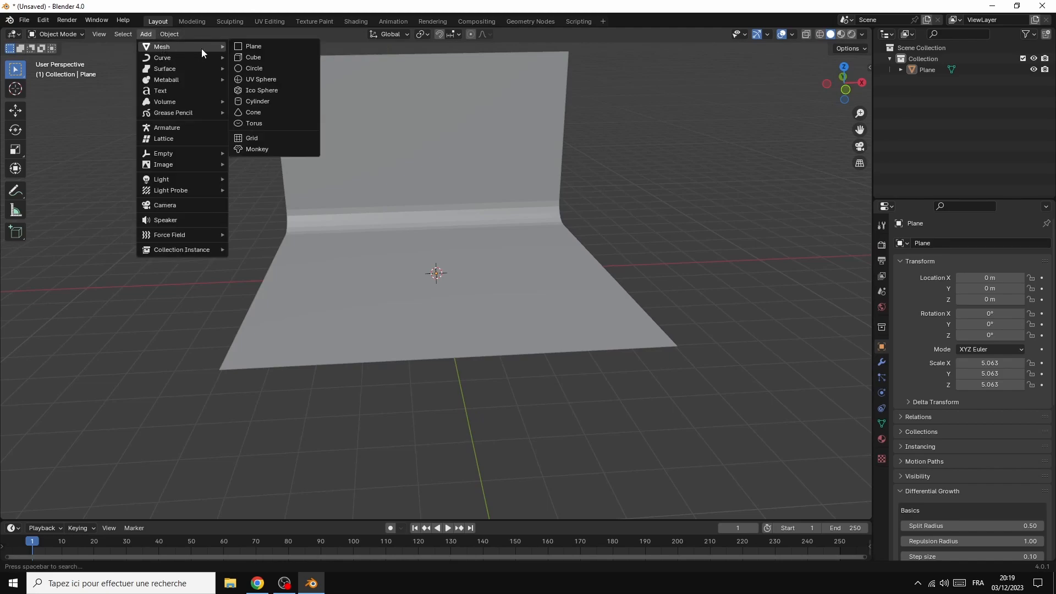
left_click(254, 47)
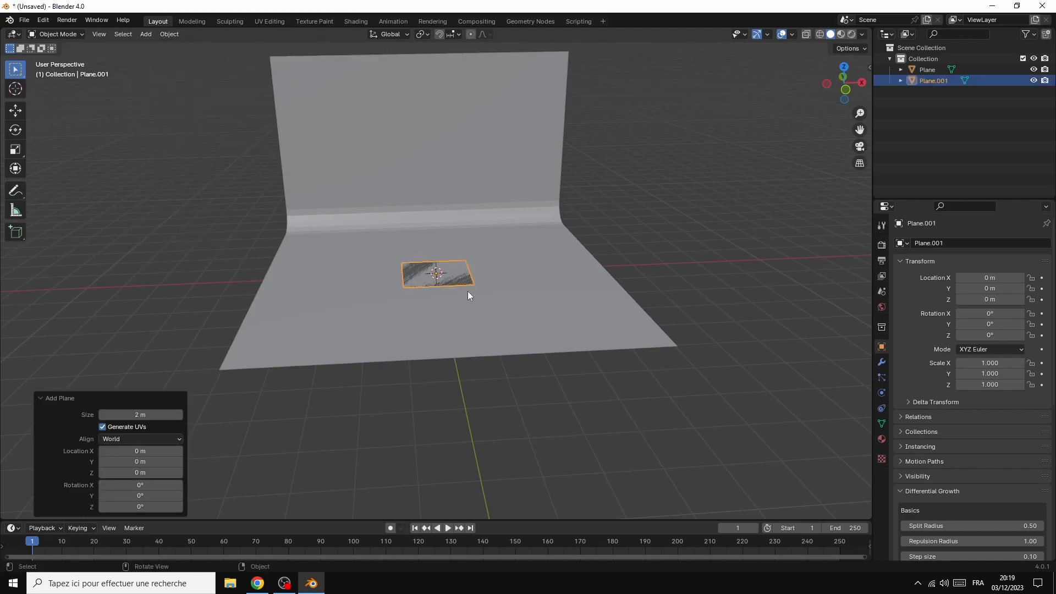
key("g")
key("z")
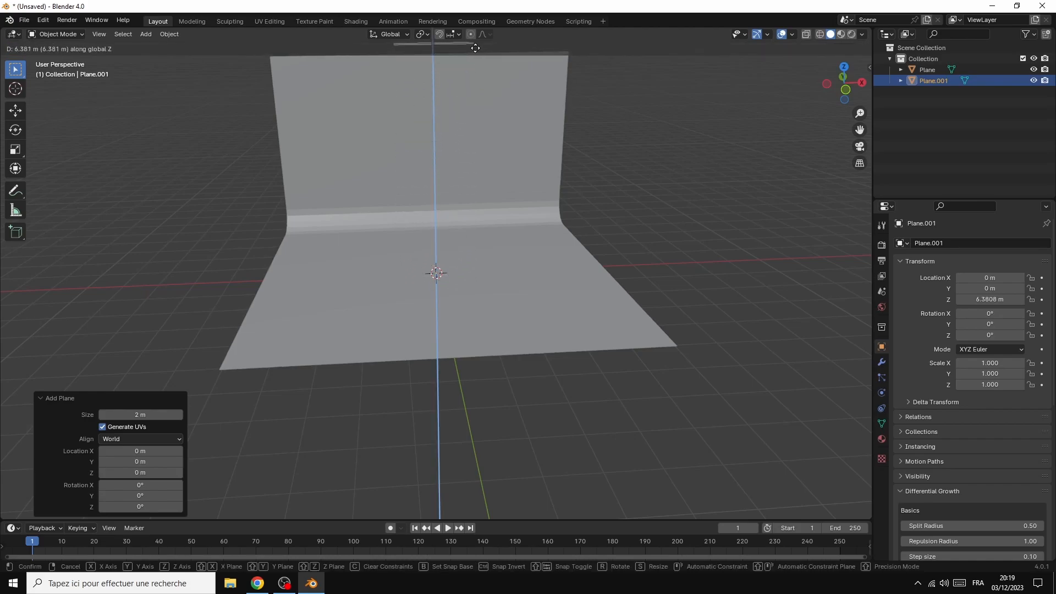
left_click(476, 49)
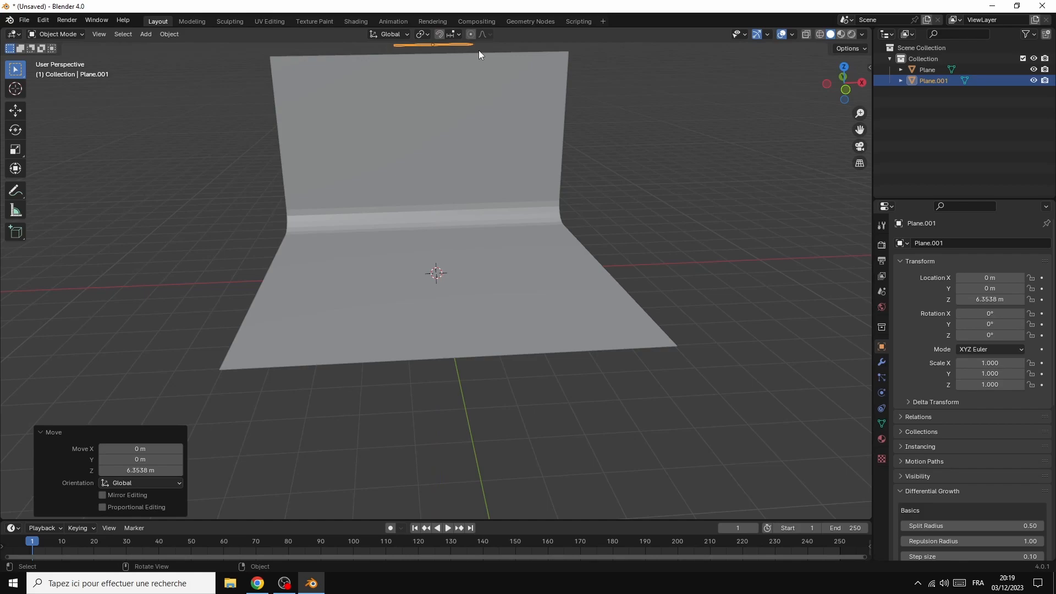
key("s")
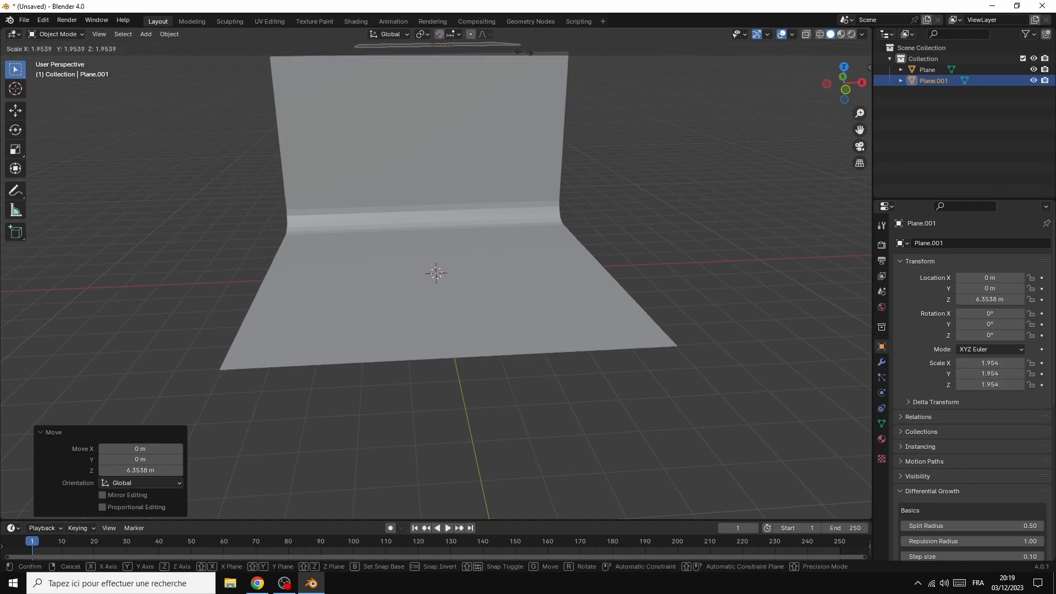
left_click(532, 53)
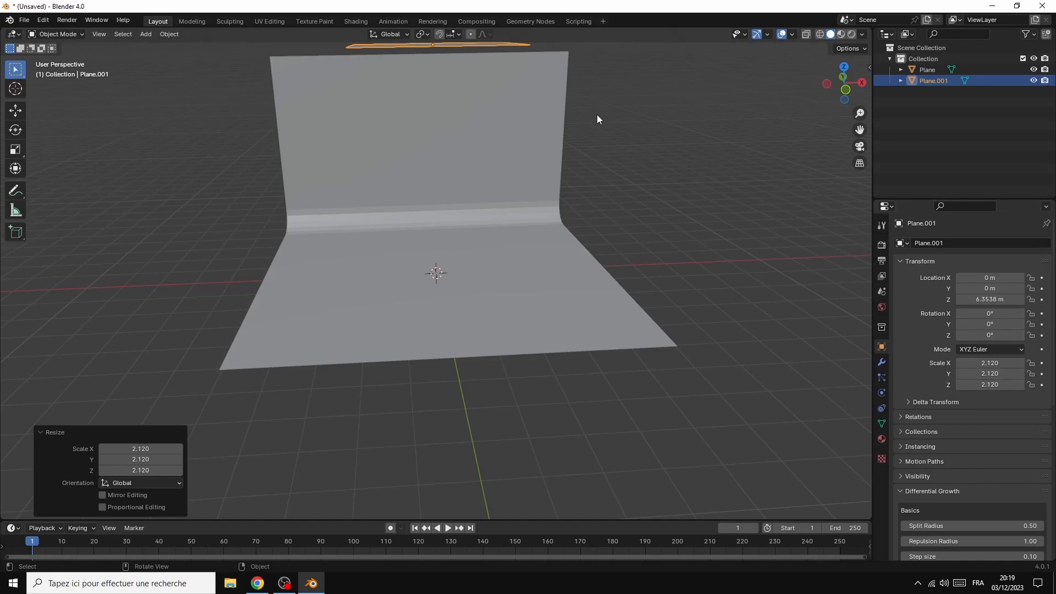
Step: Add an emitter particle system to the raised plane and set its particle number to 100
left_click(881, 377)
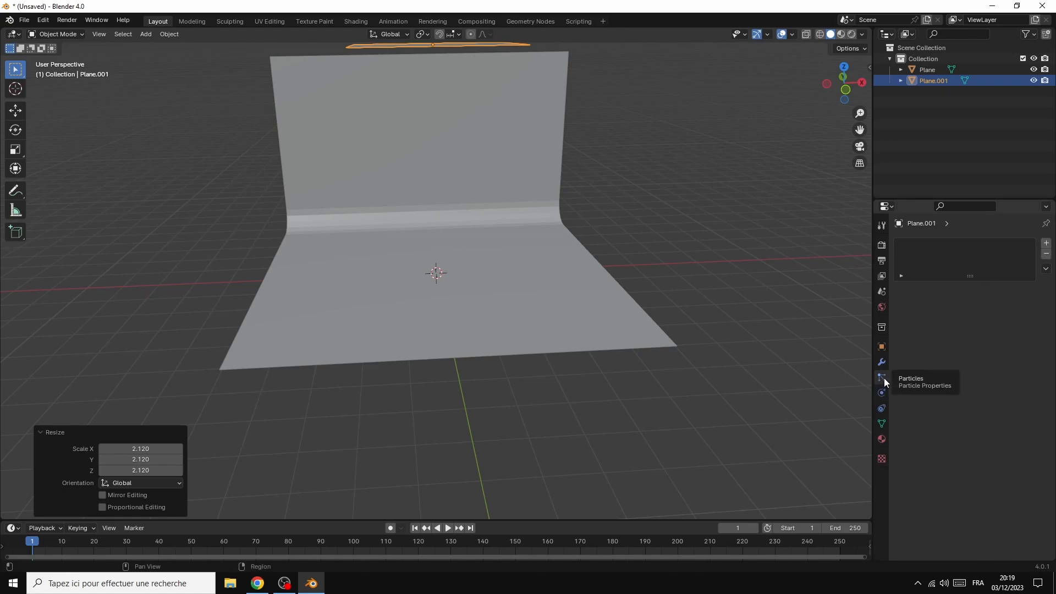
left_click(1046, 246)
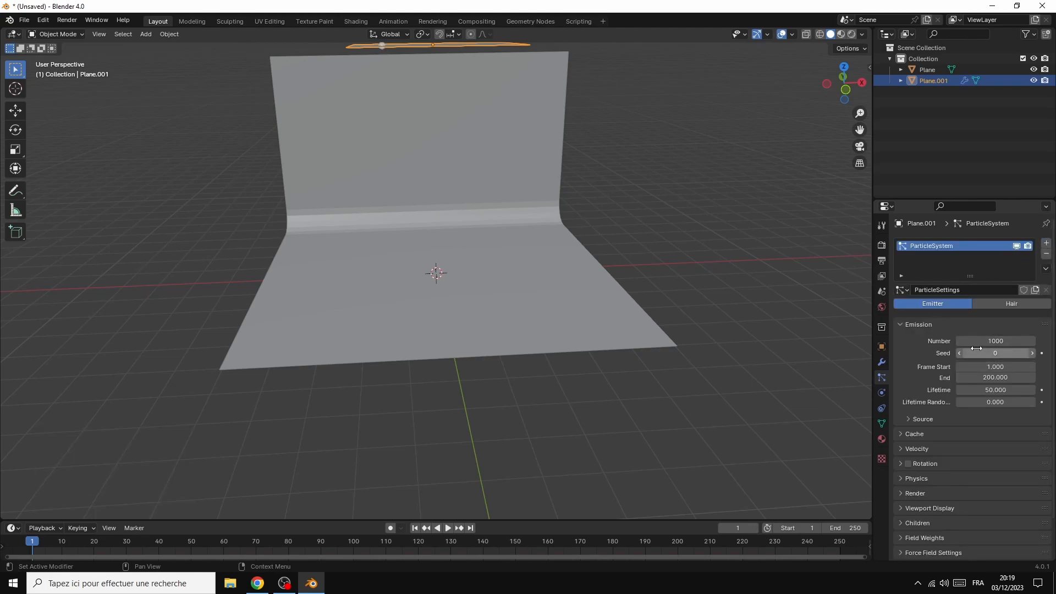
left_click(994, 342)
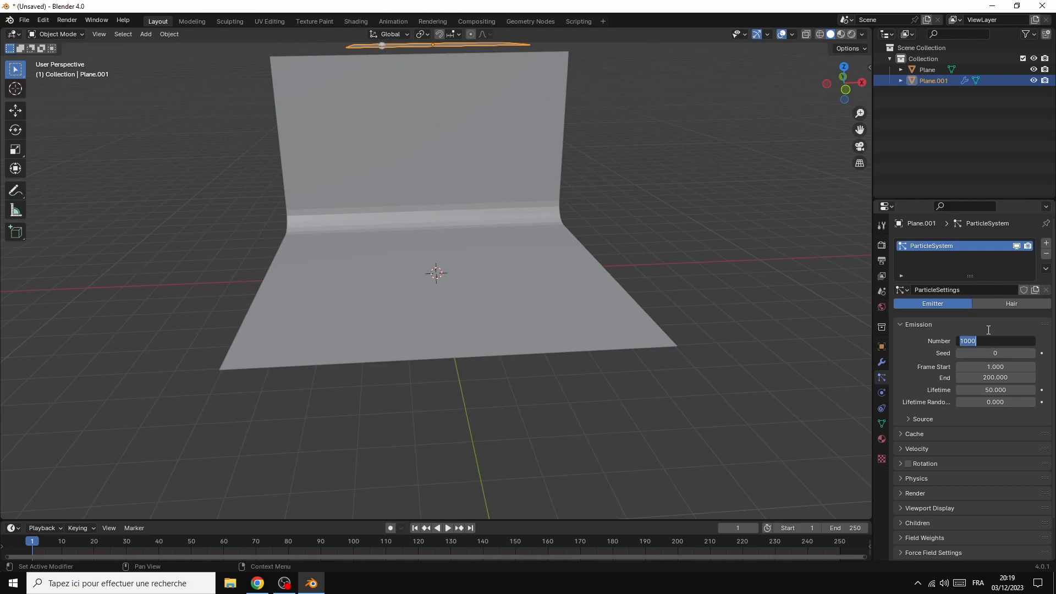
type("100")
key("Return")
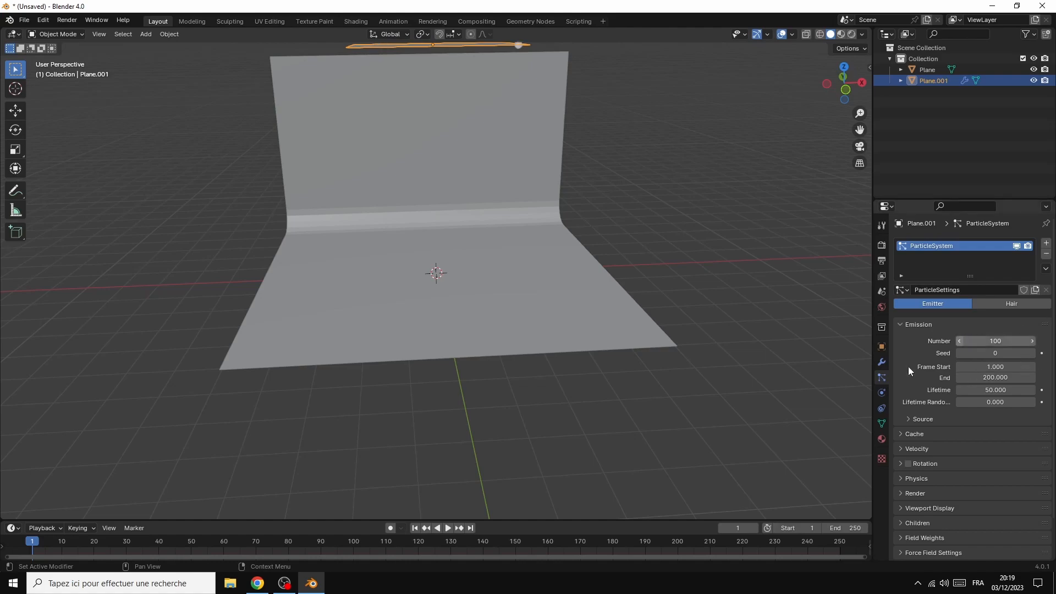
Step: Set the particle emission's end frame to 60 and the scene's end frame to 60
left_click(989, 378)
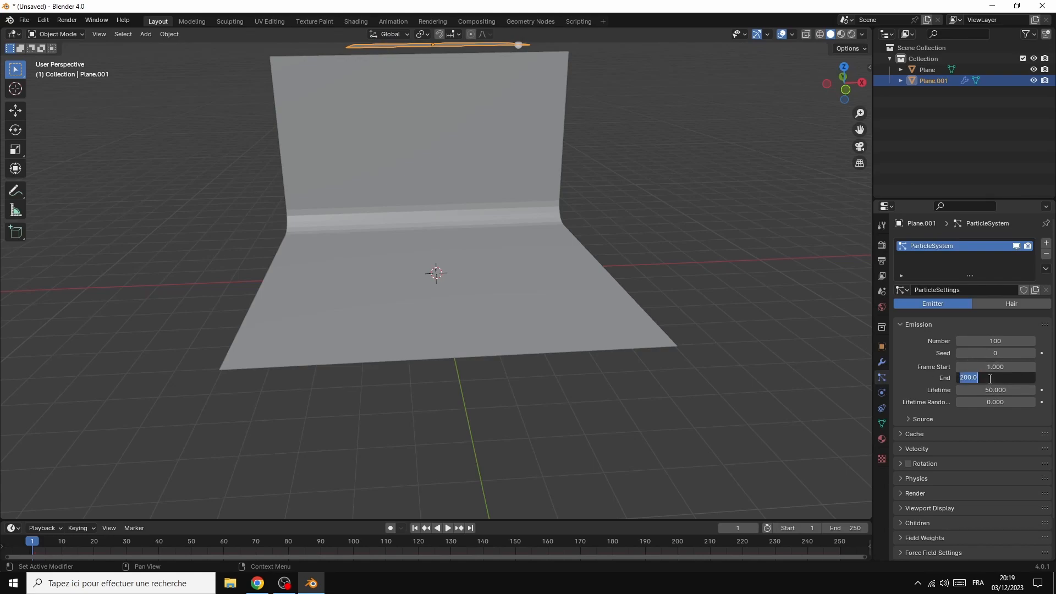
type("60")
key("Return")
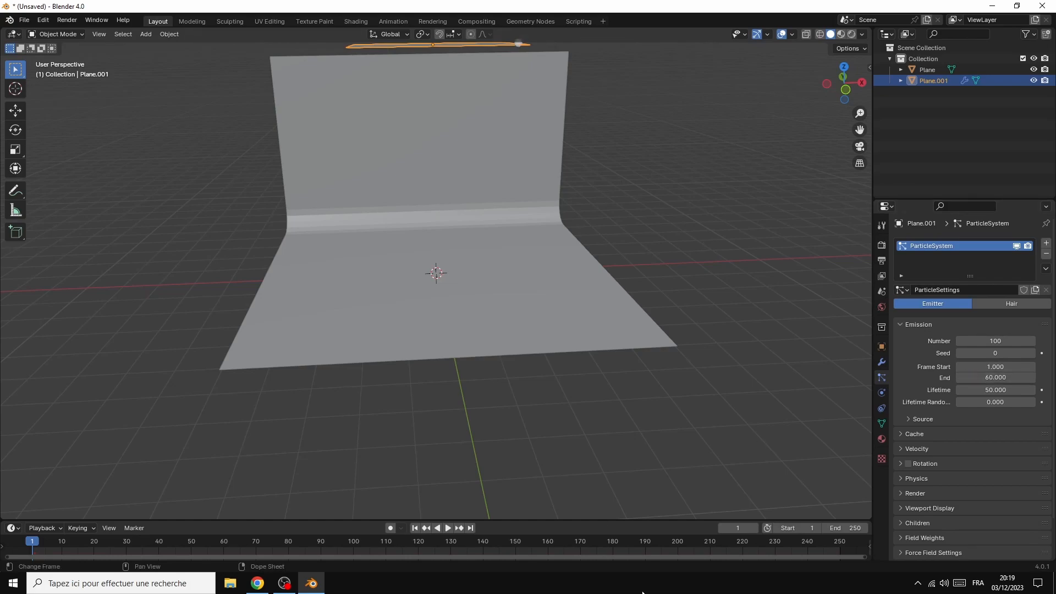
left_click(846, 528)
type("60")
key("Return")
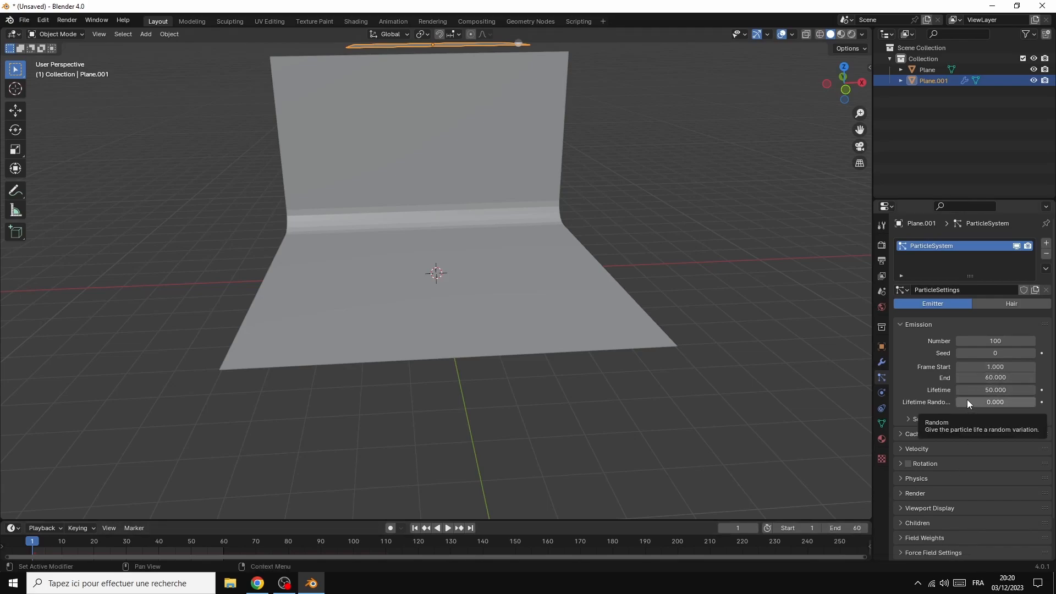
Step: Set the particles' lifetime randomness to about 0.211 and play the animation to preview the emission
left_click_drag(959, 404, 972, 404)
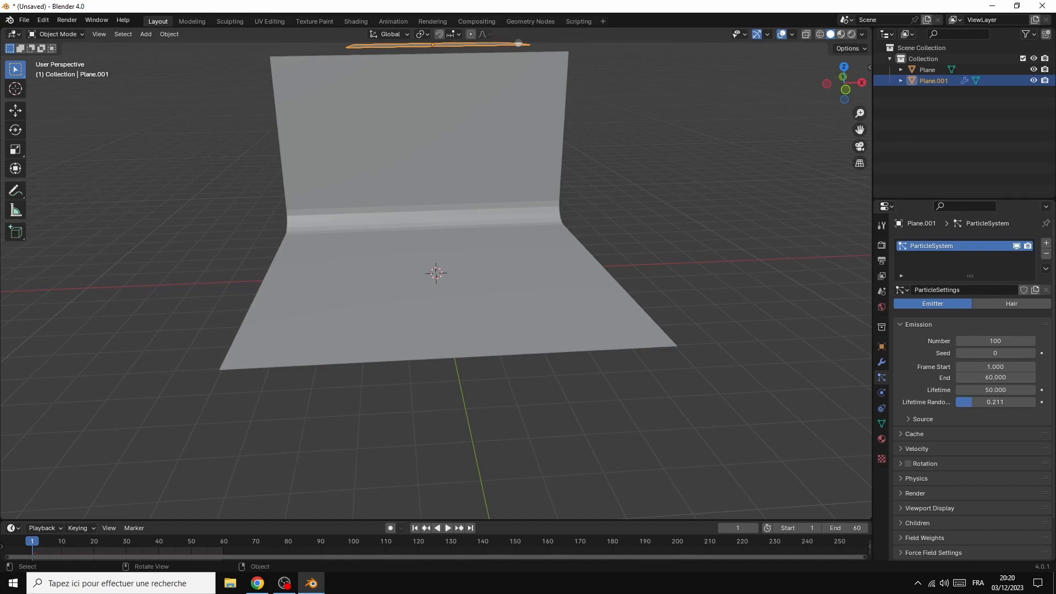
left_click(448, 528)
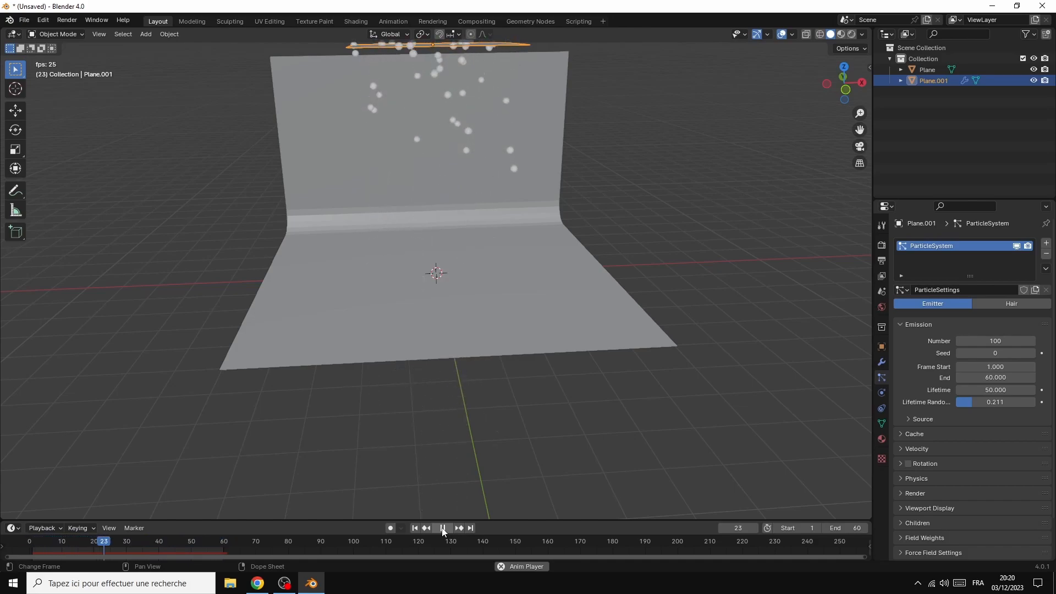
left_click(442, 528)
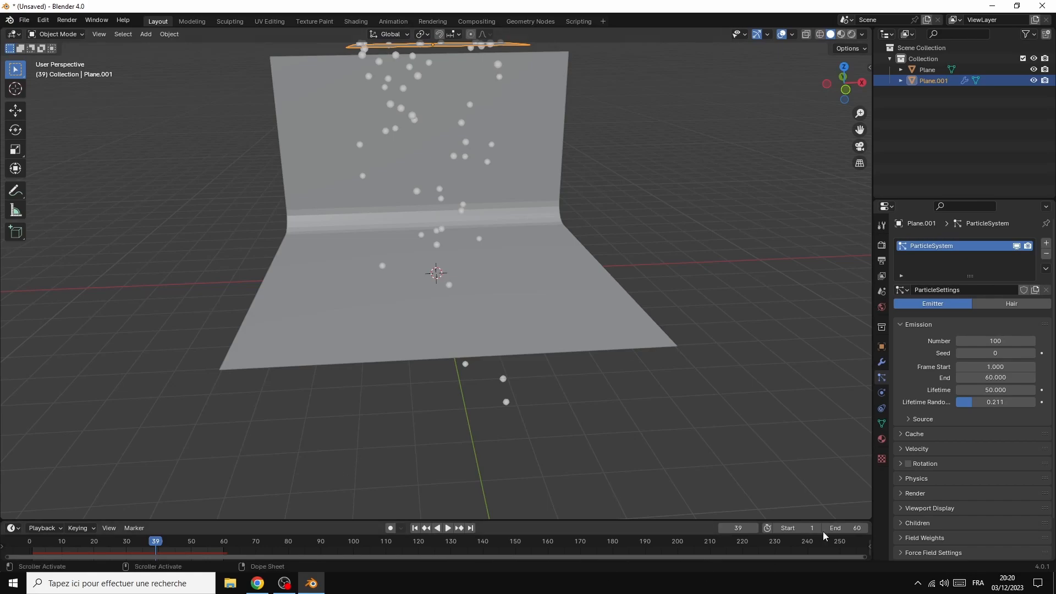
scroll(927, 480, "down", 1)
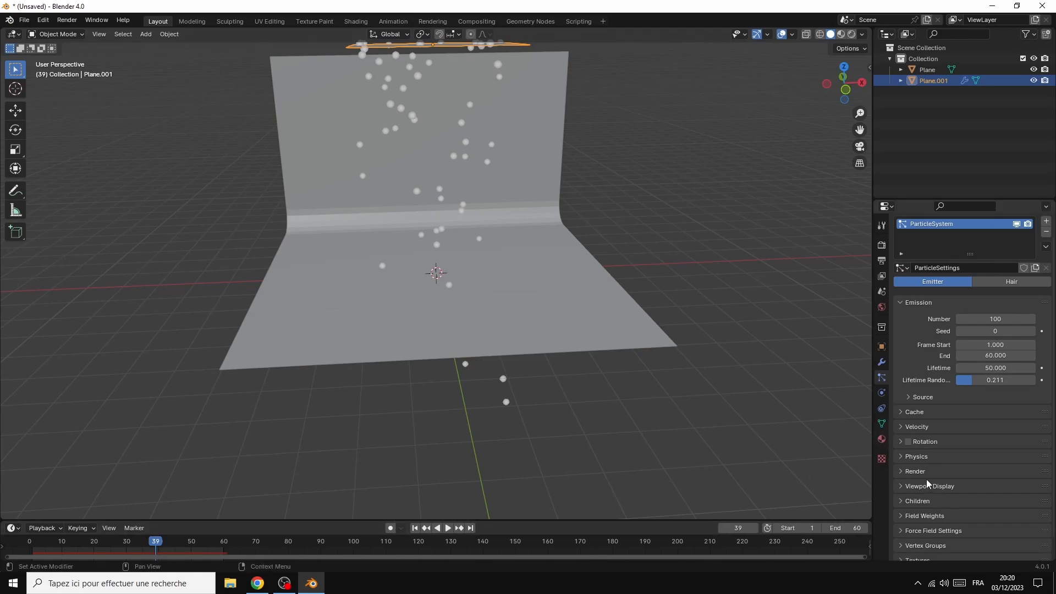
Step: Add a UV sphere with a 1 m radius and move it about 9.2 m along X, beside the backdrop
left_click(147, 34)
mouse_move(157, 46)
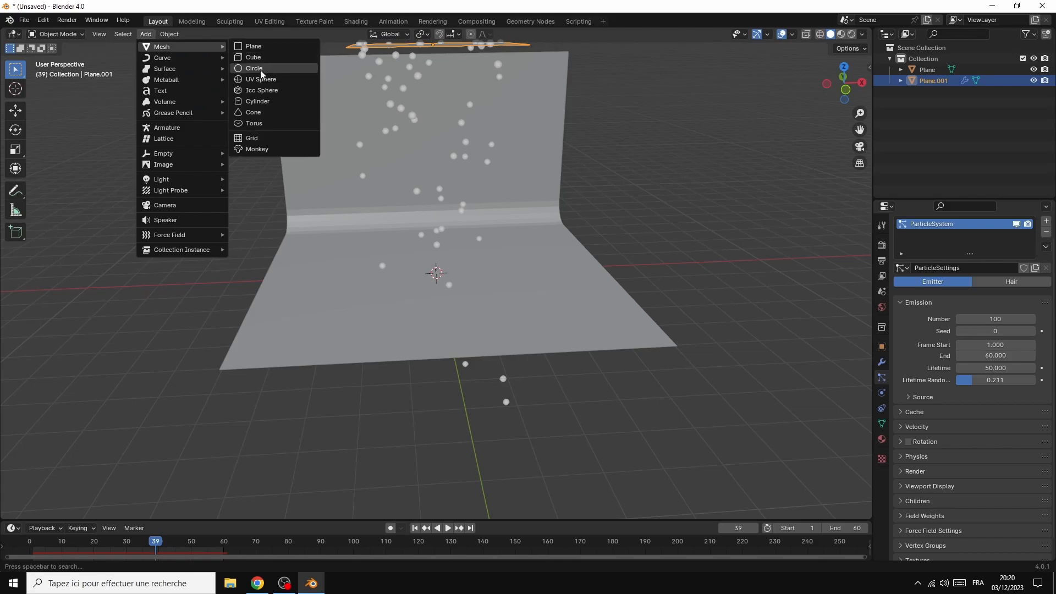
left_click(248, 83)
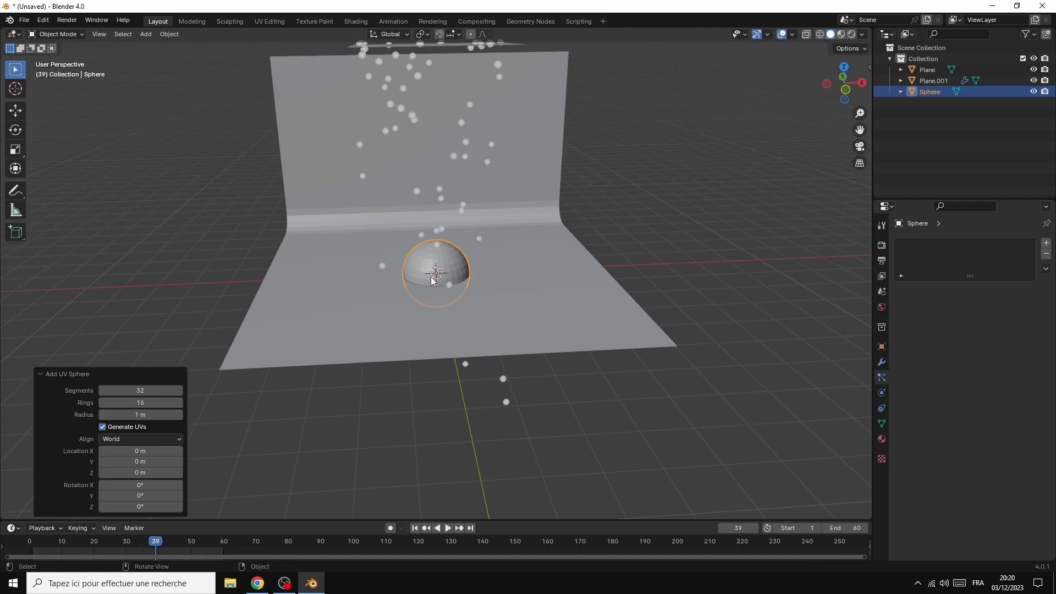
key("g")
key("y")
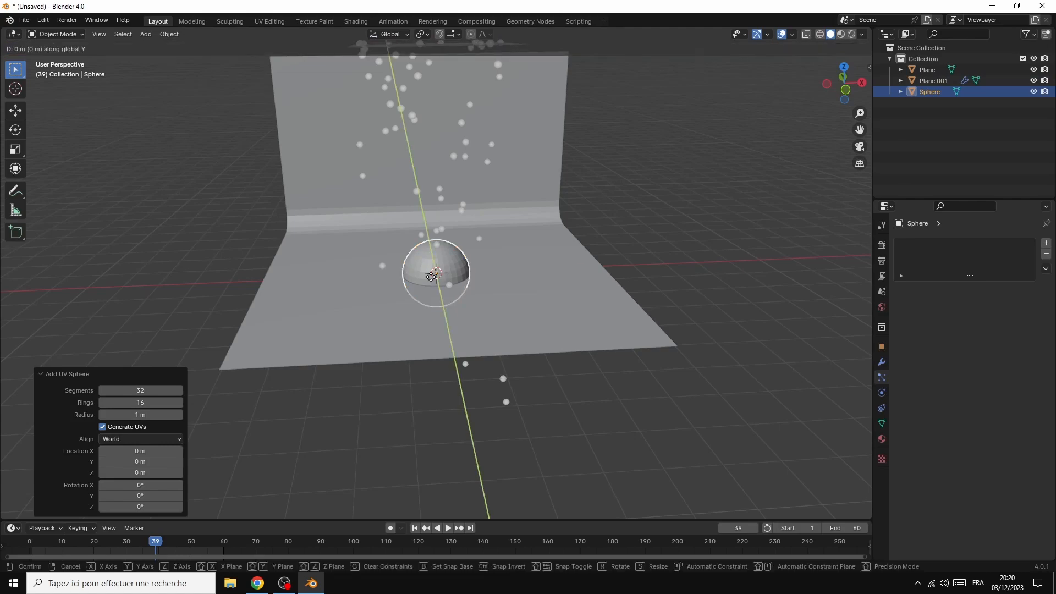
key("x")
left_click(749, 314)
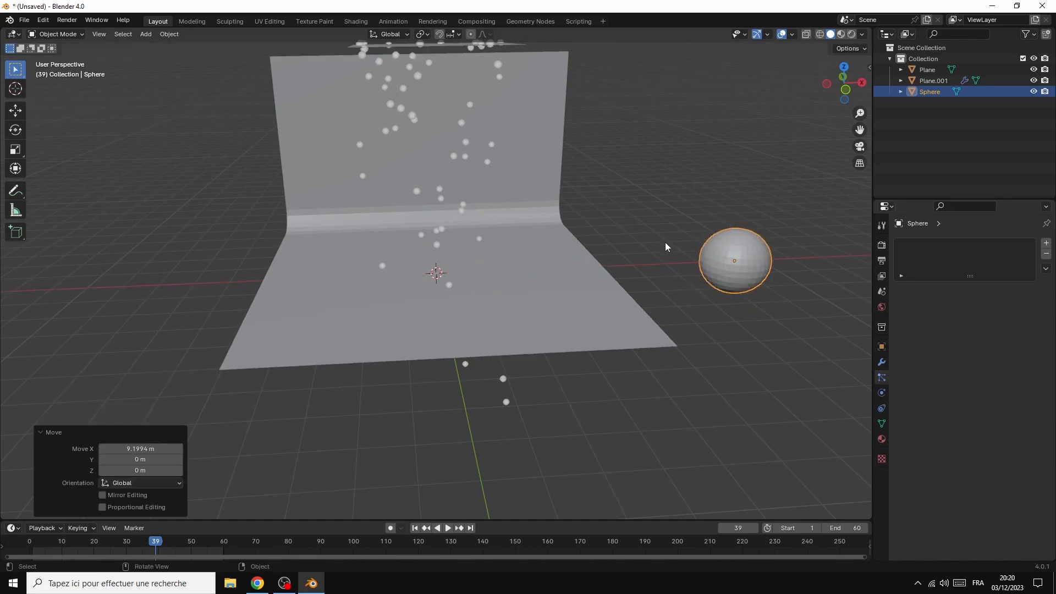
Step: Apply Shade Smooth to the sphere
right_click(750, 245)
left_click(734, 233)
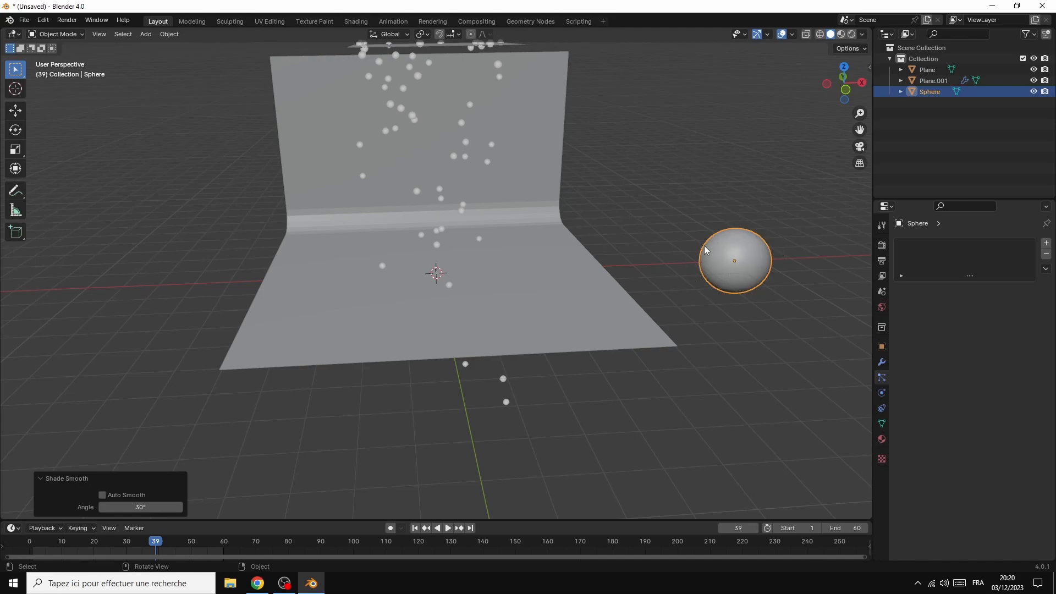
right_click(727, 243)
Step: Render the raised plane's particles as Object with scale randomness about 0.252 and play back the animation
left_click(448, 44)
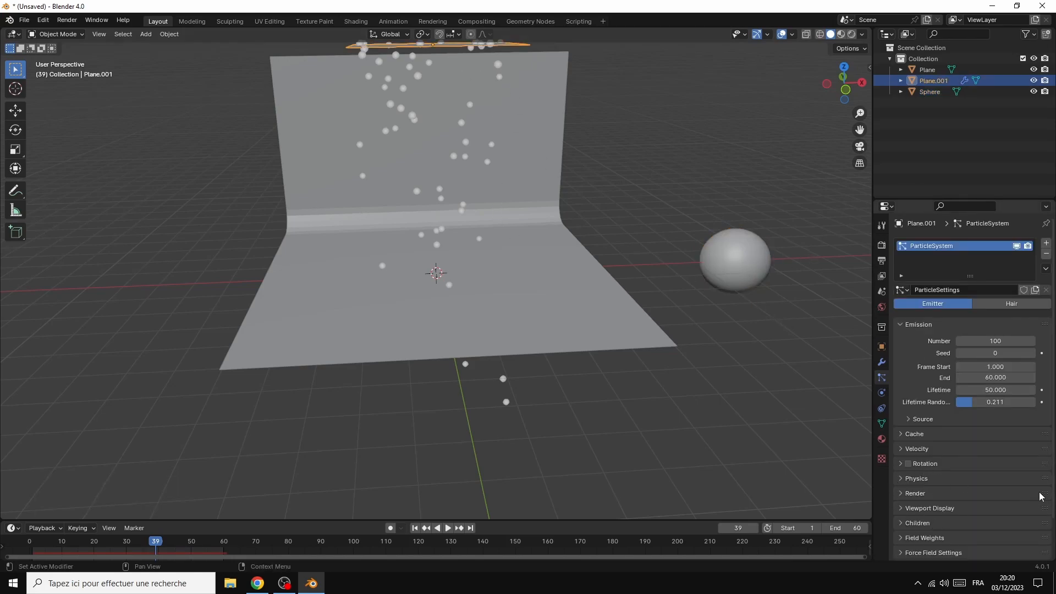
scroll(1017, 482, "down", 2)
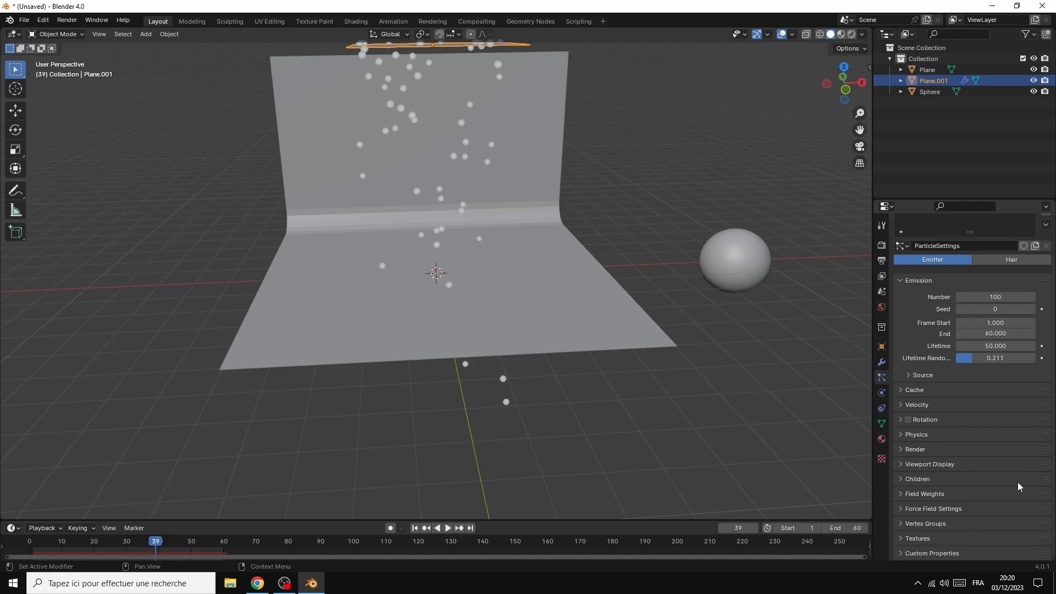
left_click(903, 450)
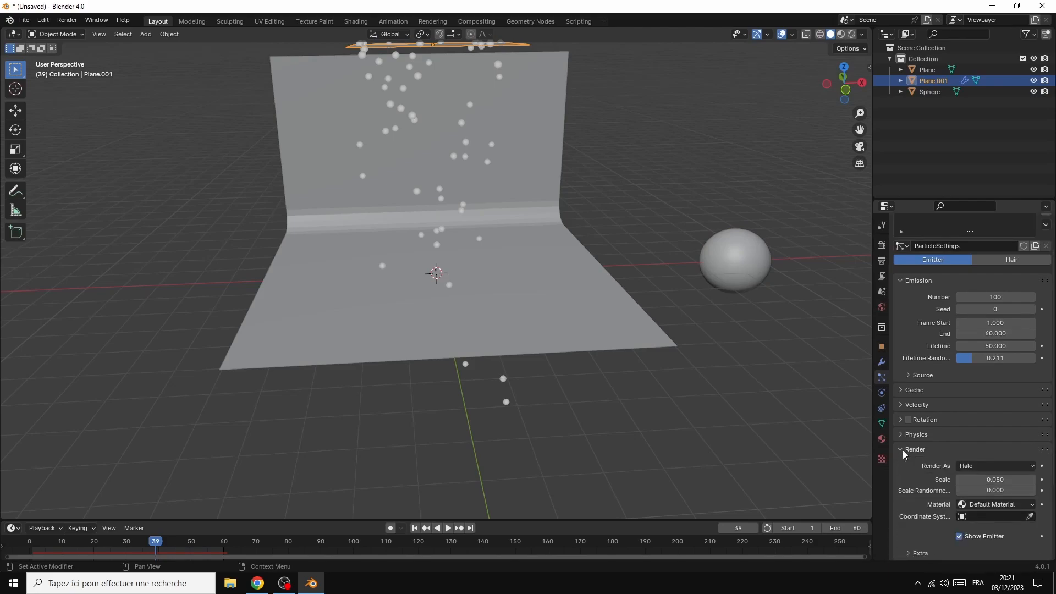
left_click(971, 467)
left_click(969, 527)
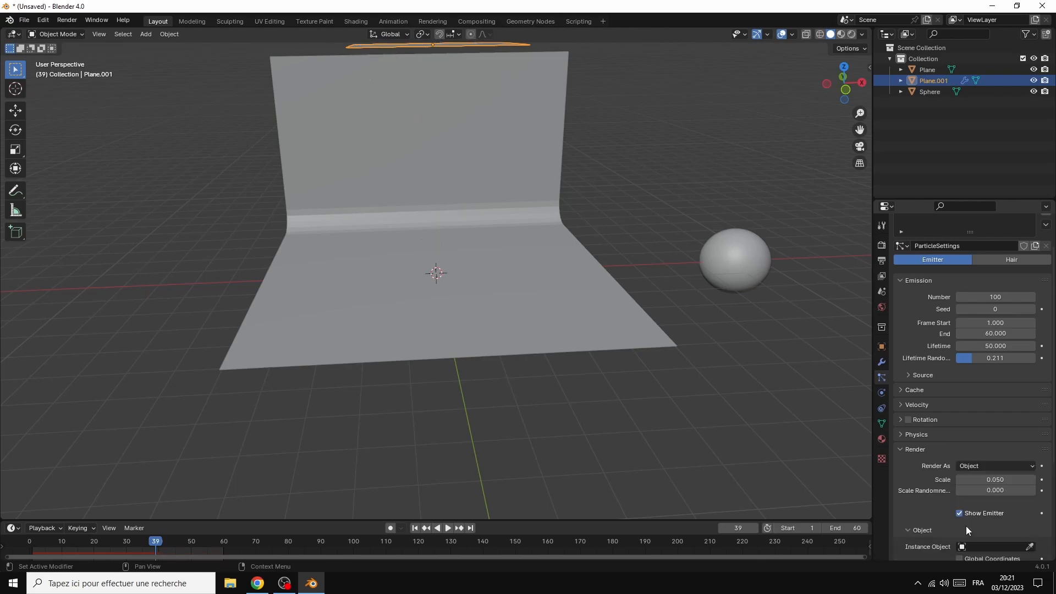
left_click_drag(966, 490, 985, 490)
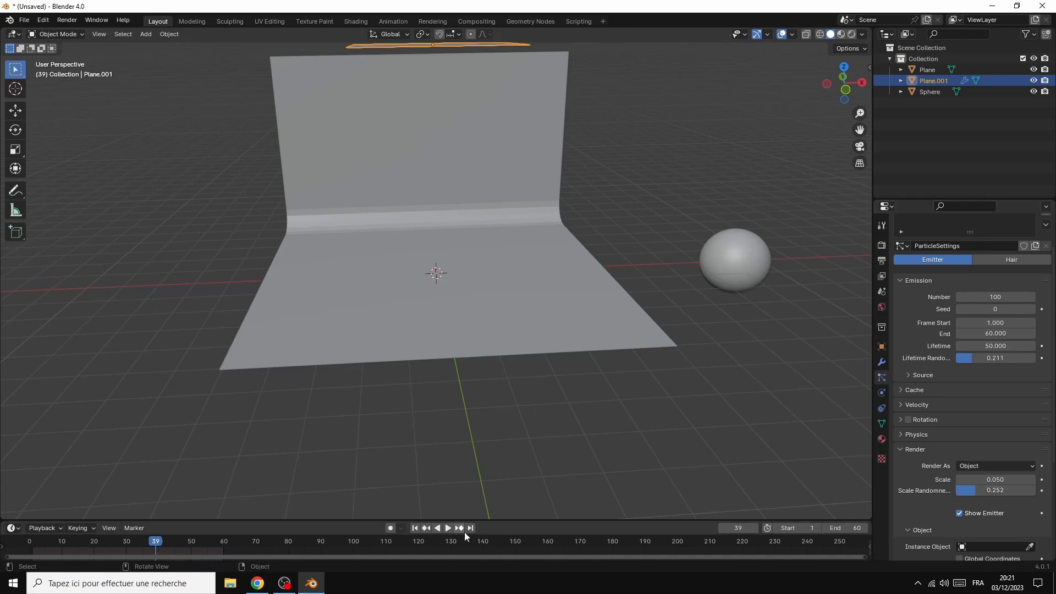
left_click(448, 528)
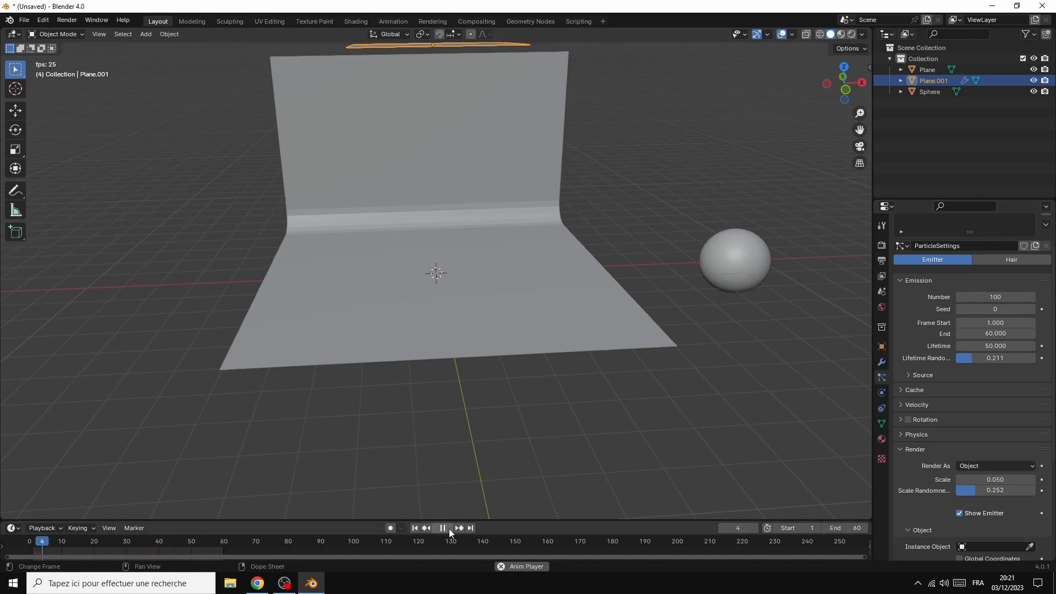
left_click(443, 528)
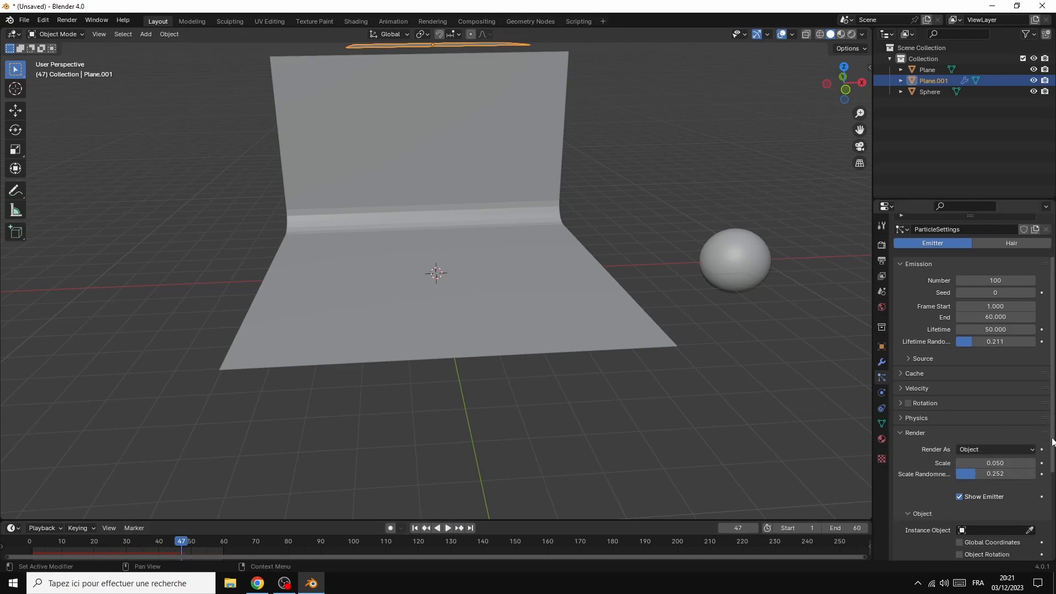
Step: Assign Sphere as the instance object for the raised plane's particles
scroll(1023, 483, "down", 5)
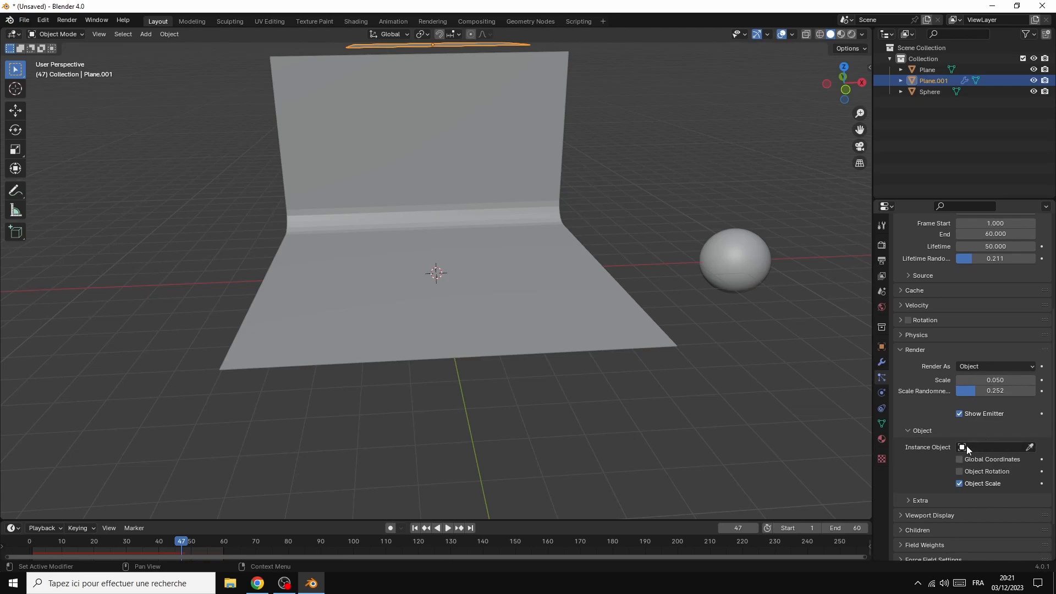
left_click(984, 447)
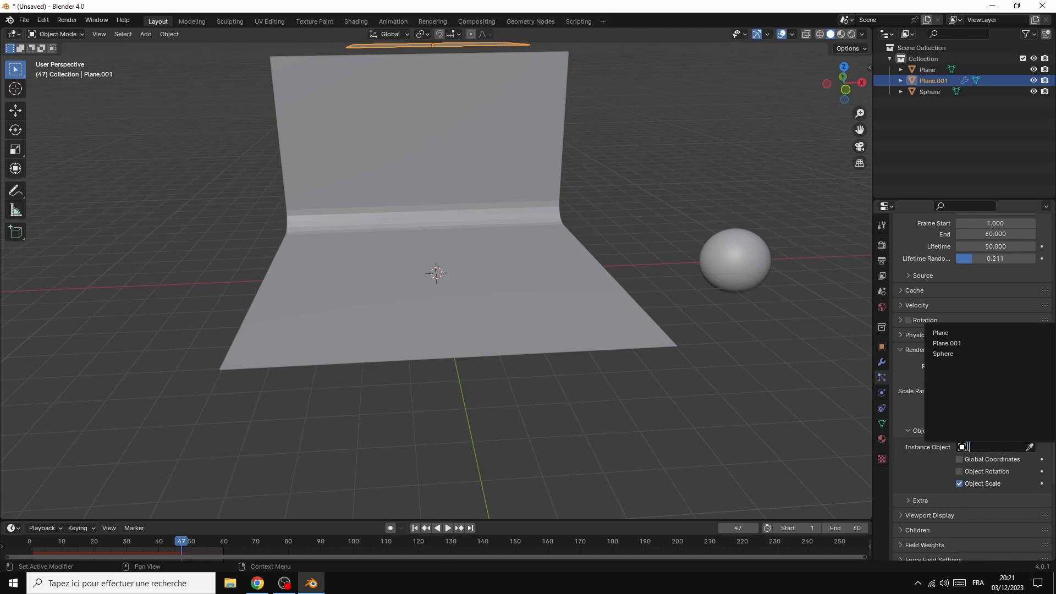
left_click(943, 354)
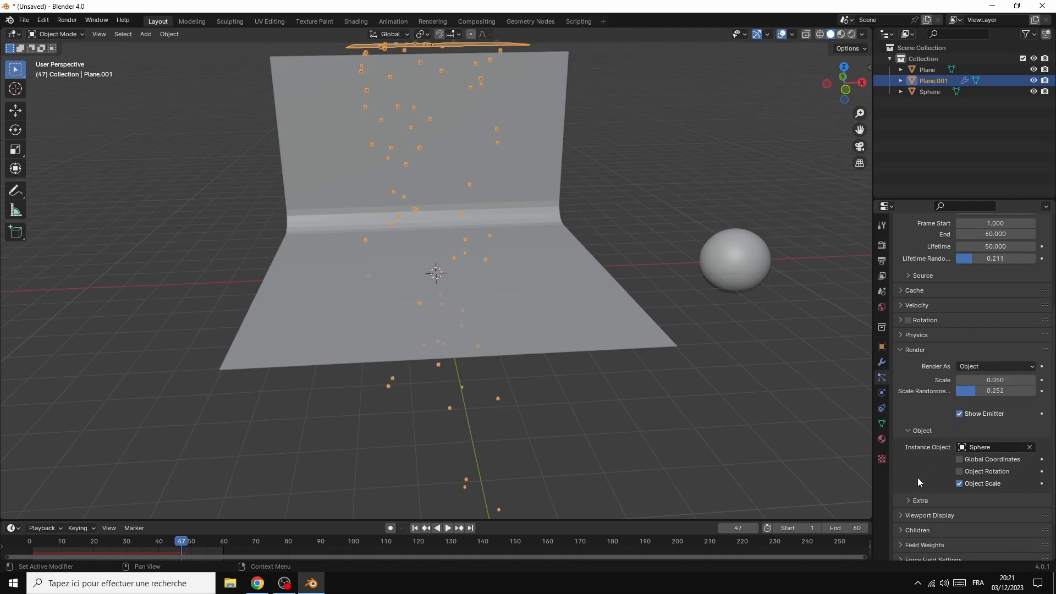
Step: Enable Object Rotation for the particle instances and set their scale to about 0.440 with scale randomness about 0.653
scroll(917, 482, "down", 1)
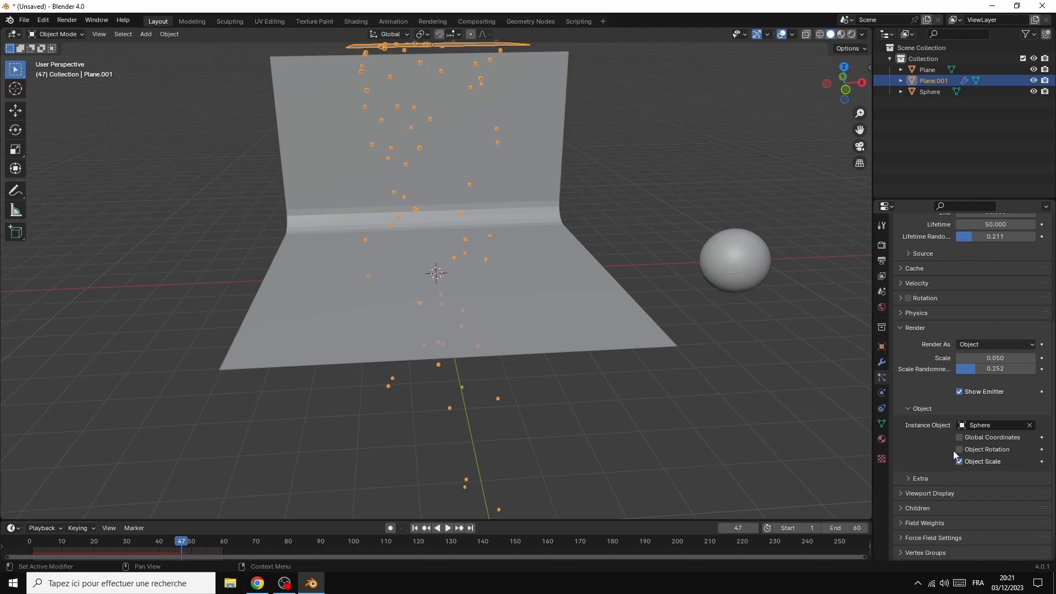
left_click(963, 450)
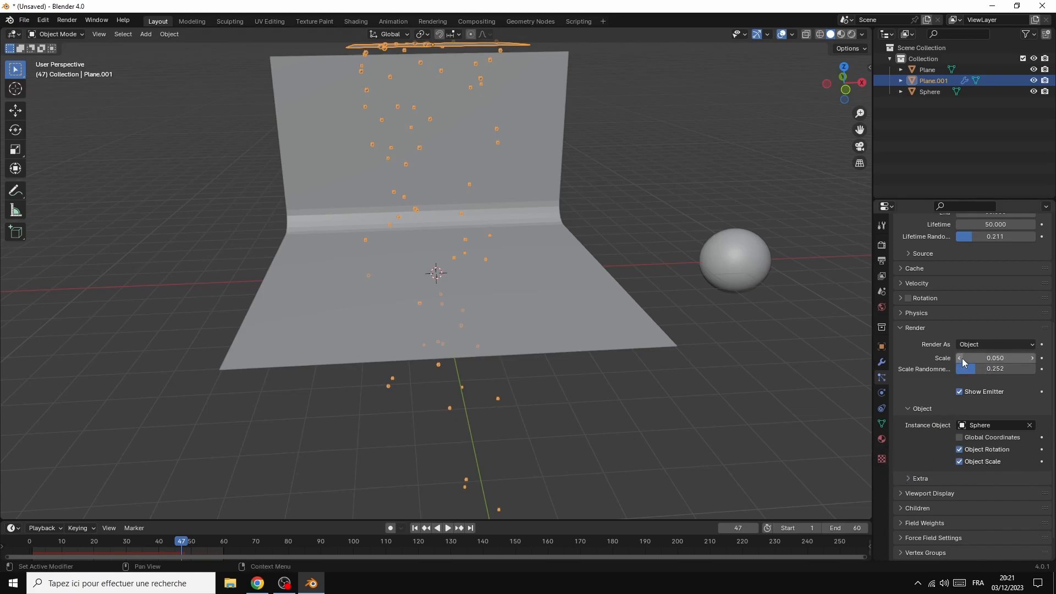
left_click_drag(995, 358, 1050, 358)
left_click_drag(979, 369, 1008, 369)
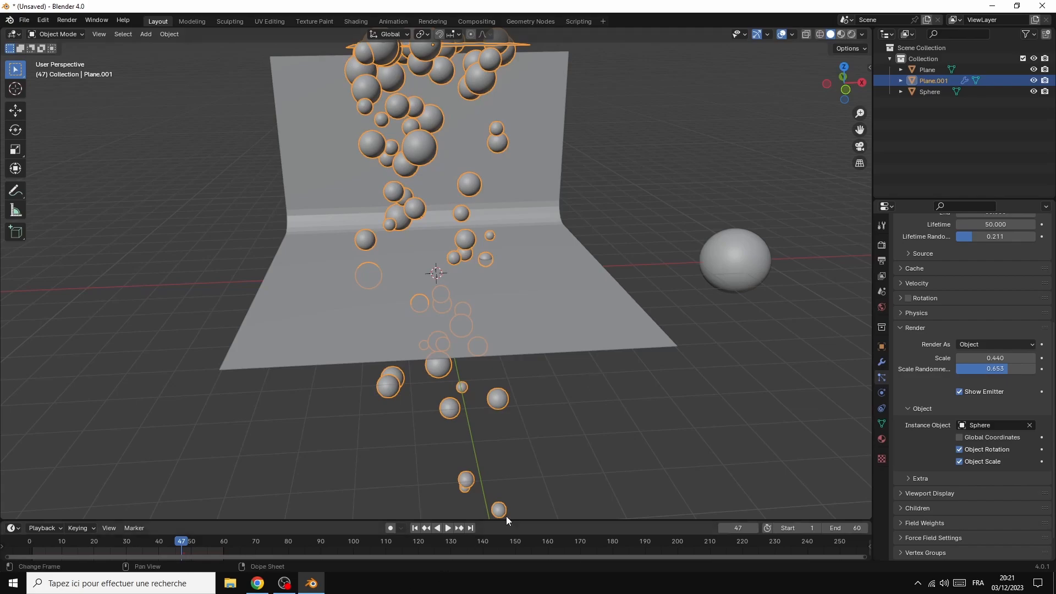
Step: Play back the falling spheres with nothing selected, stop the playback and move the playhead to frame 34
key("space")
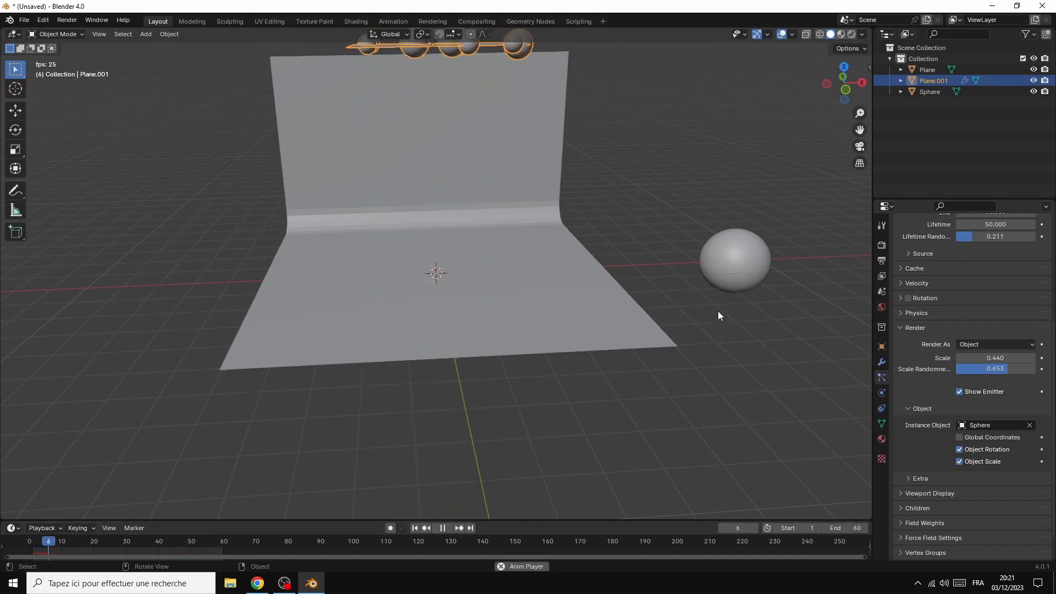
left_click(737, 336)
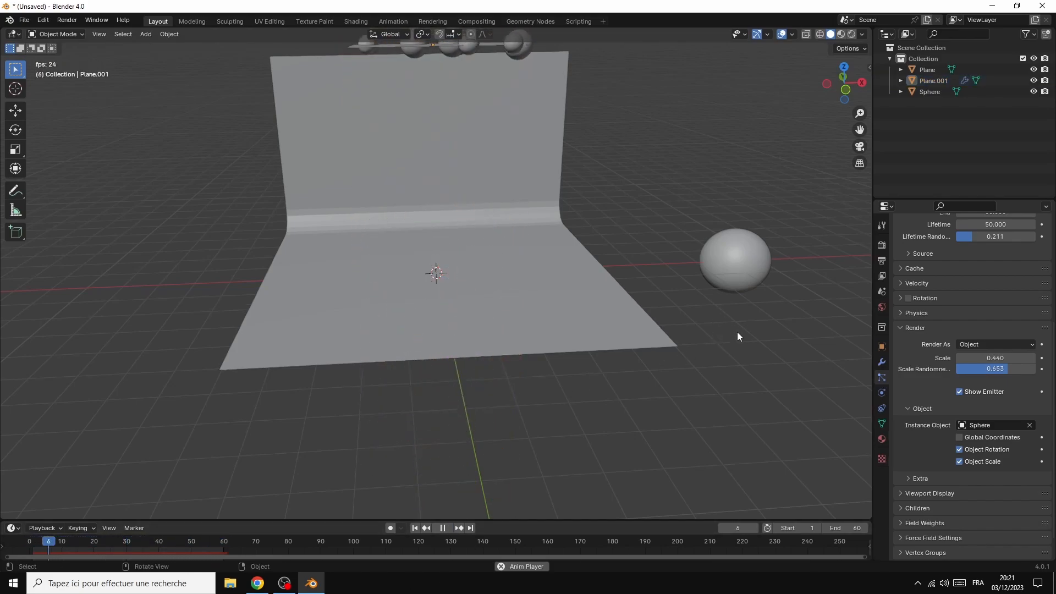
left_click(445, 527)
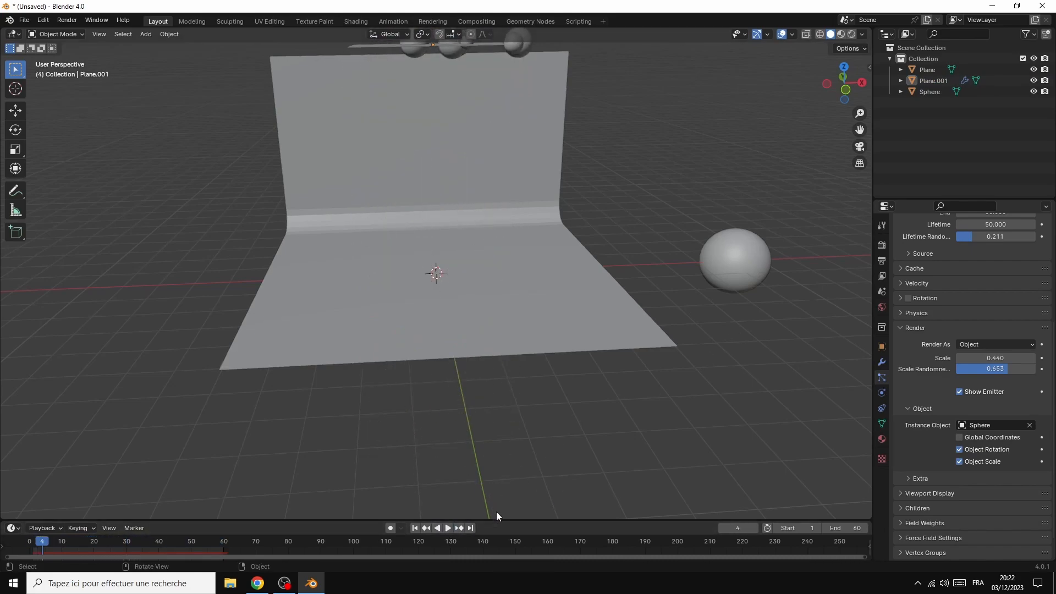
key("space")
left_click_drag(79, 545, 140, 553)
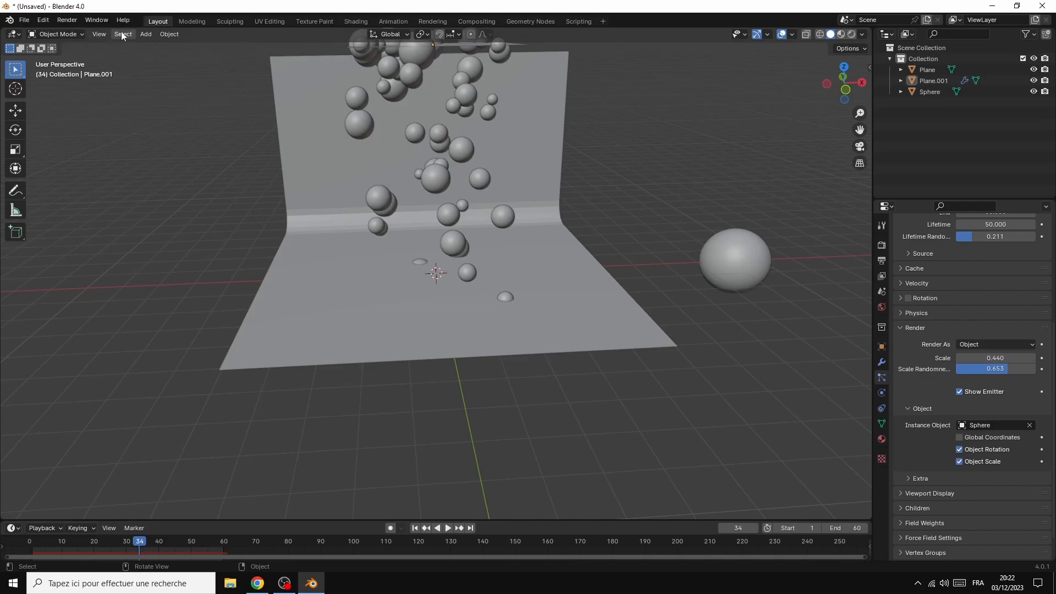
Step: Add a camera and align it to a slightly orbited front view of the backdrop
left_click(146, 34)
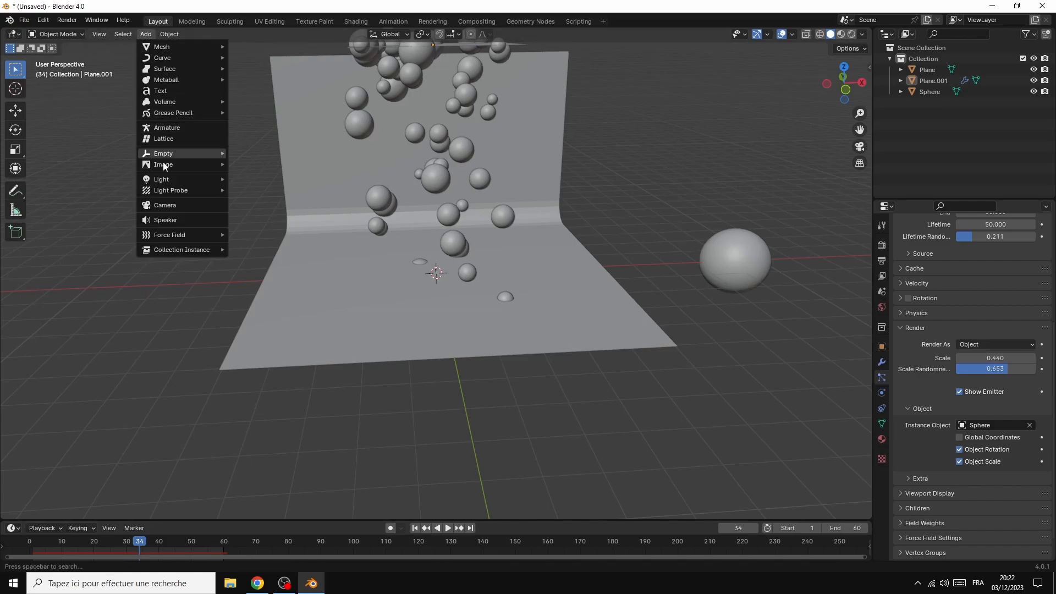
left_click(161, 205)
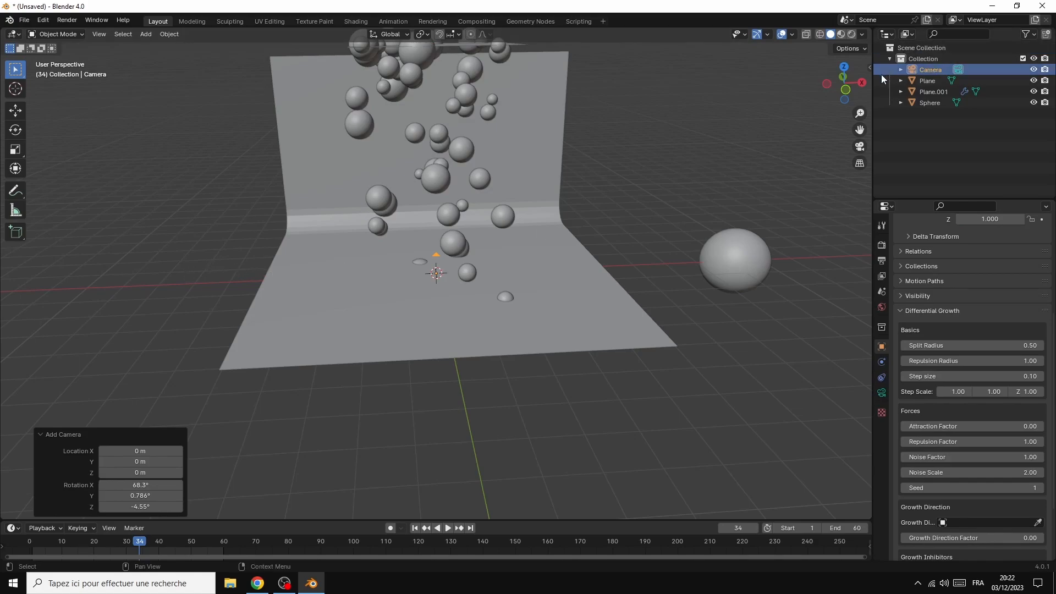
left_click_drag(844, 83, 318, 227)
left_click(190, 193)
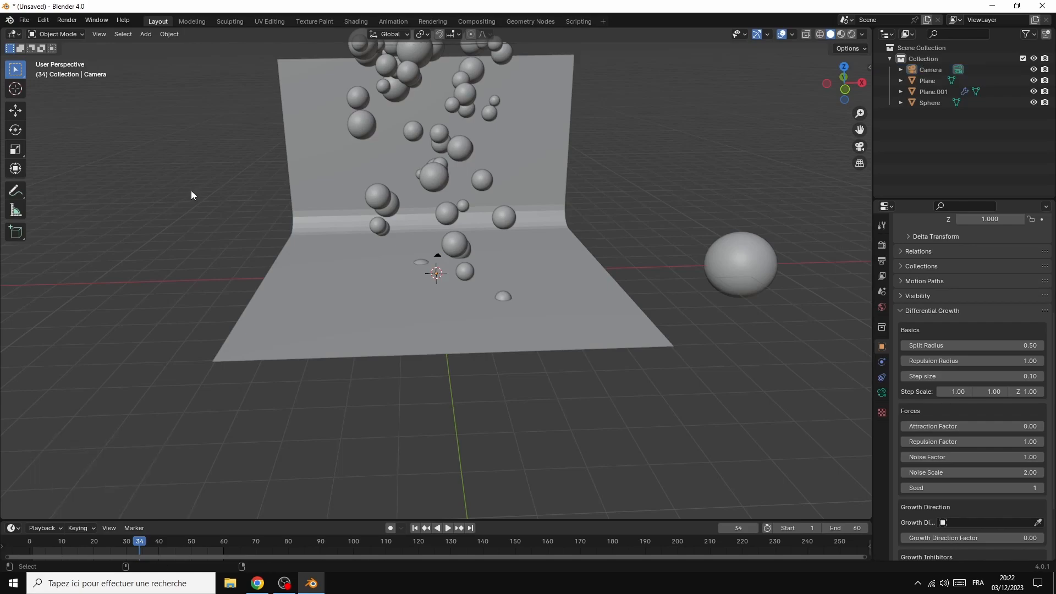
key("ctrl+alt+KP_0")
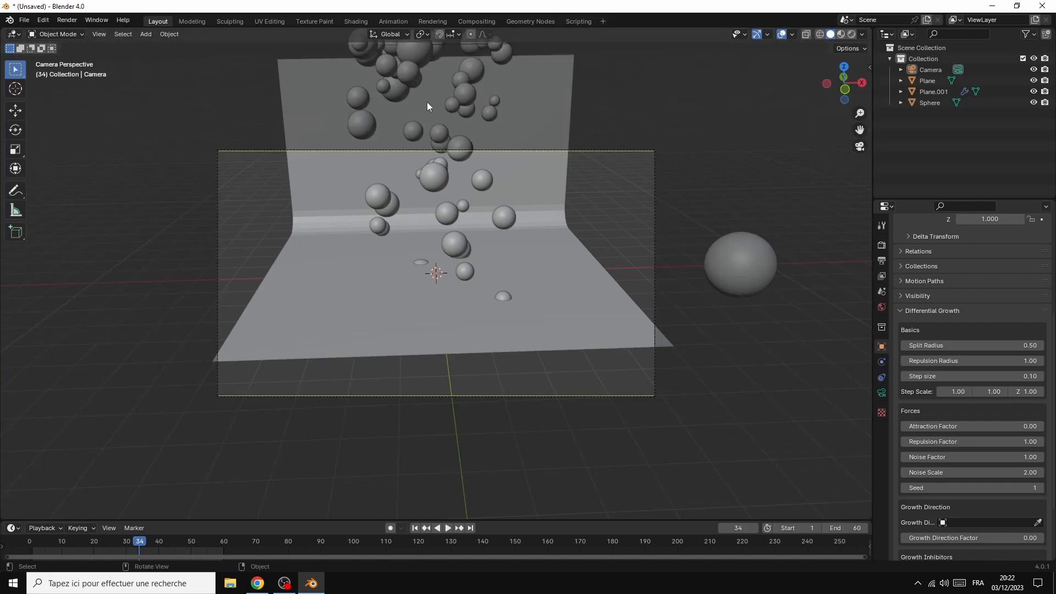
Step: Lock the camera to the view and orbit it to a lower front framing of the backdrop
left_click(862, 67)
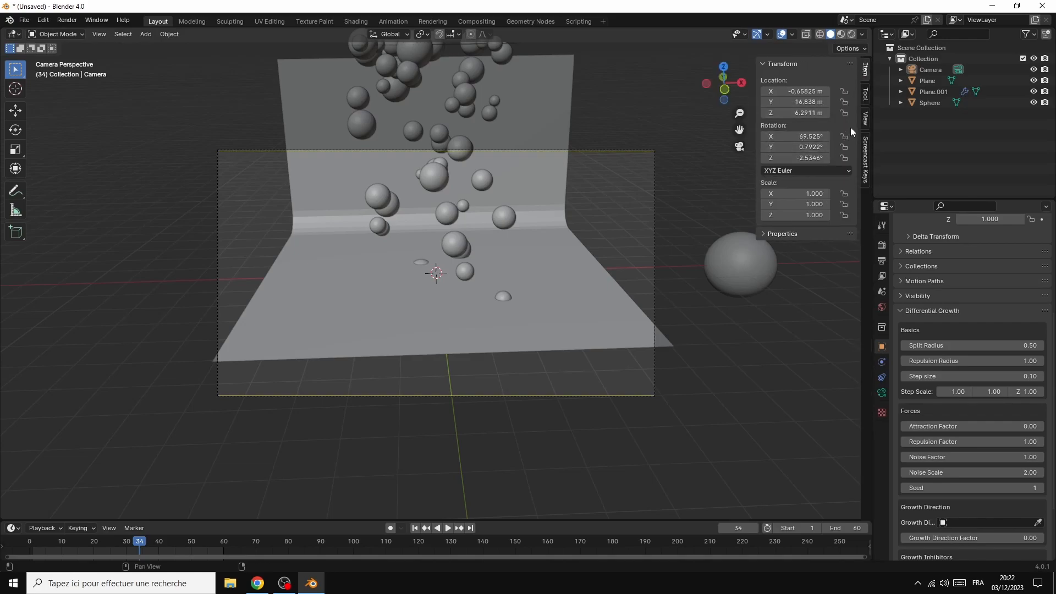
left_click(866, 124)
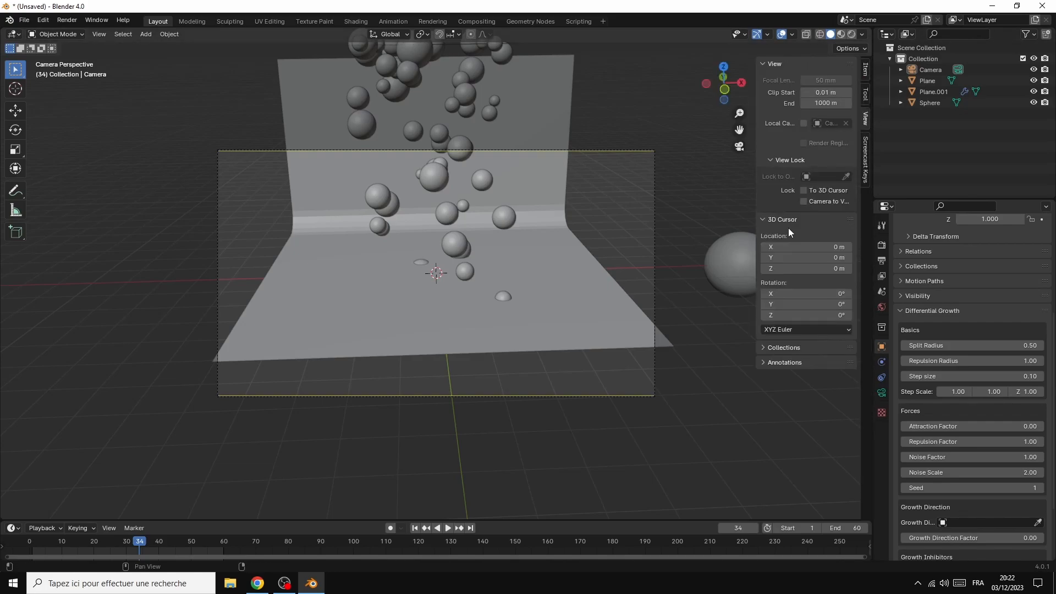
left_click(805, 201)
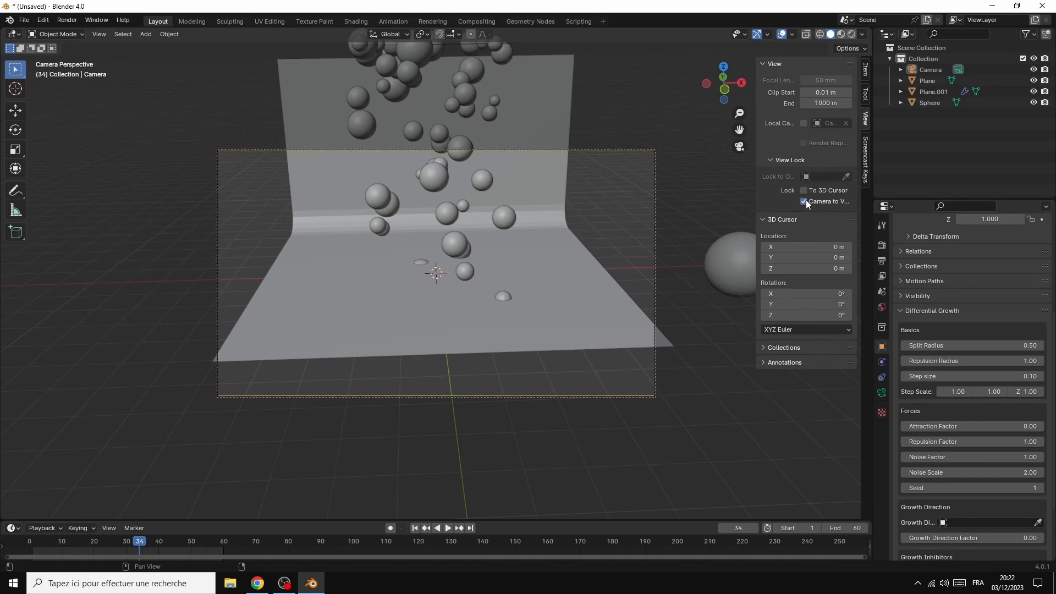
key("n")
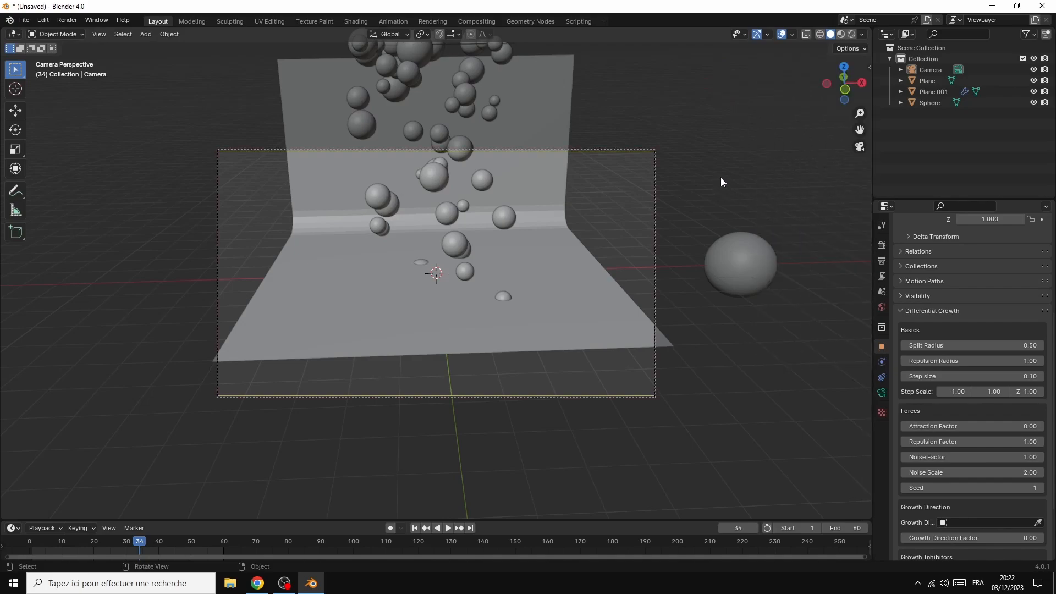
left_click_drag(868, 88, 846, 83)
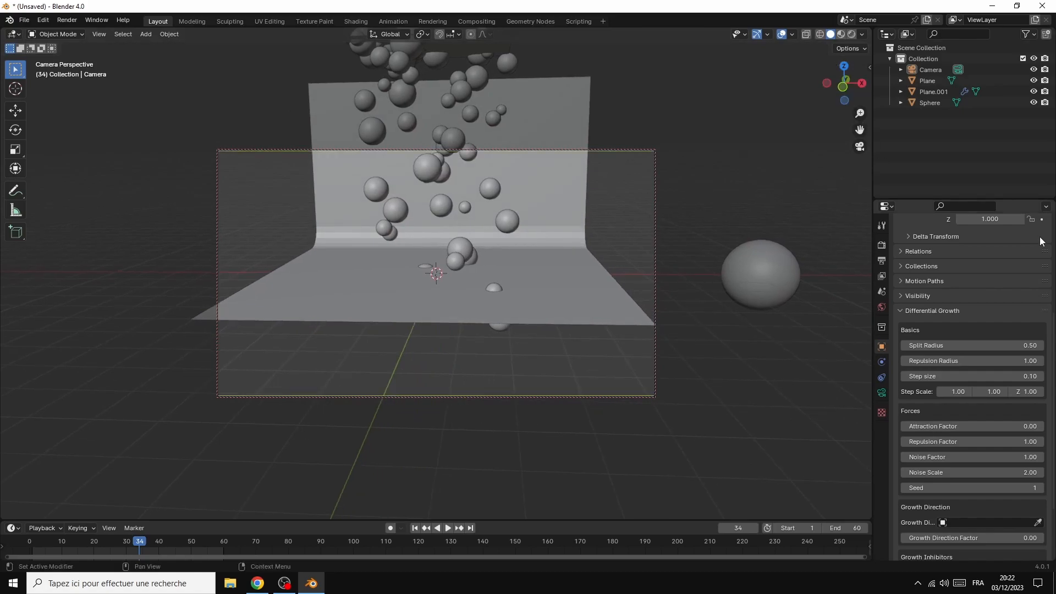
Step: Set the camera's focal length to 73 mm and its vertical lens shift to 0.330
left_click(881, 393)
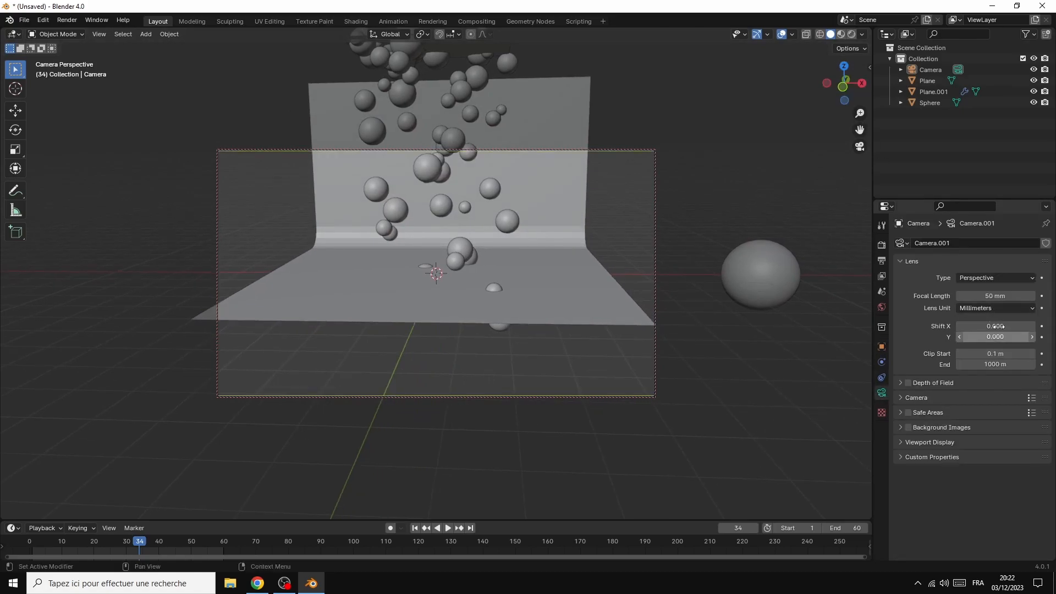
left_click_drag(996, 337, 1024, 336)
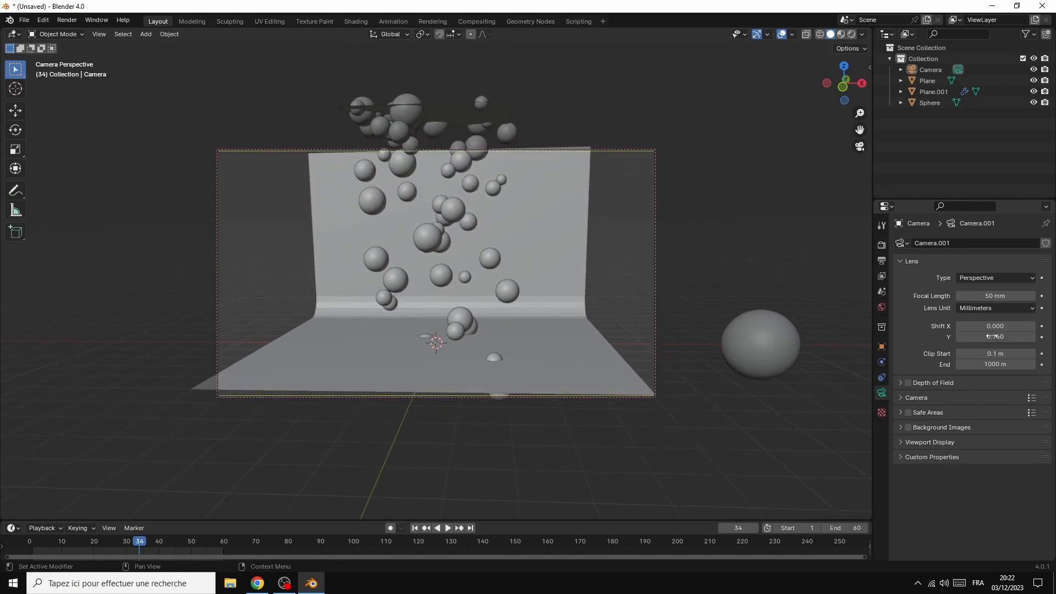
left_click_drag(990, 297, 1010, 296)
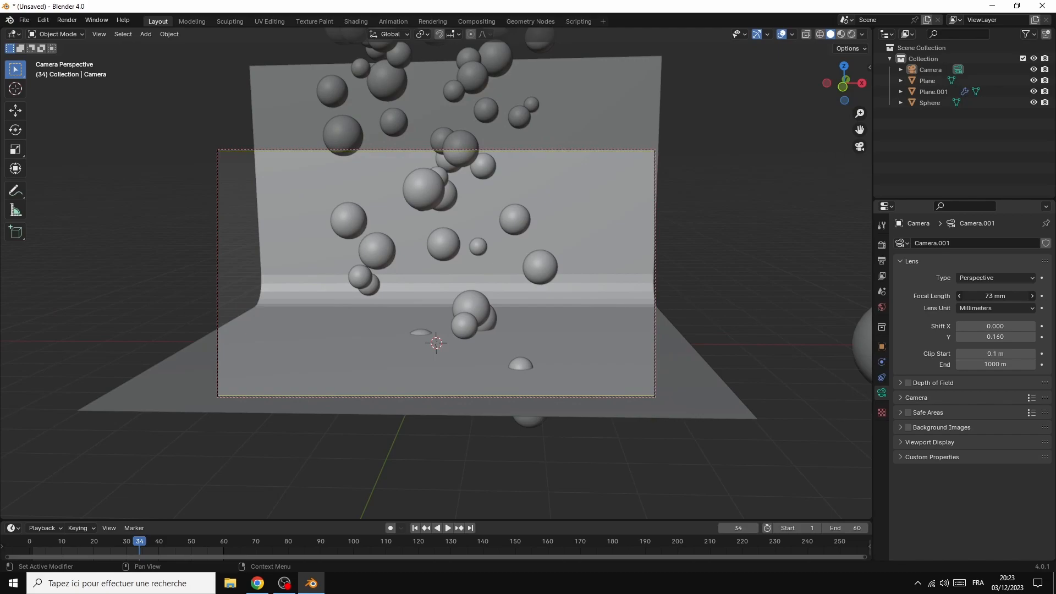
left_click_drag(995, 337, 1015, 336)
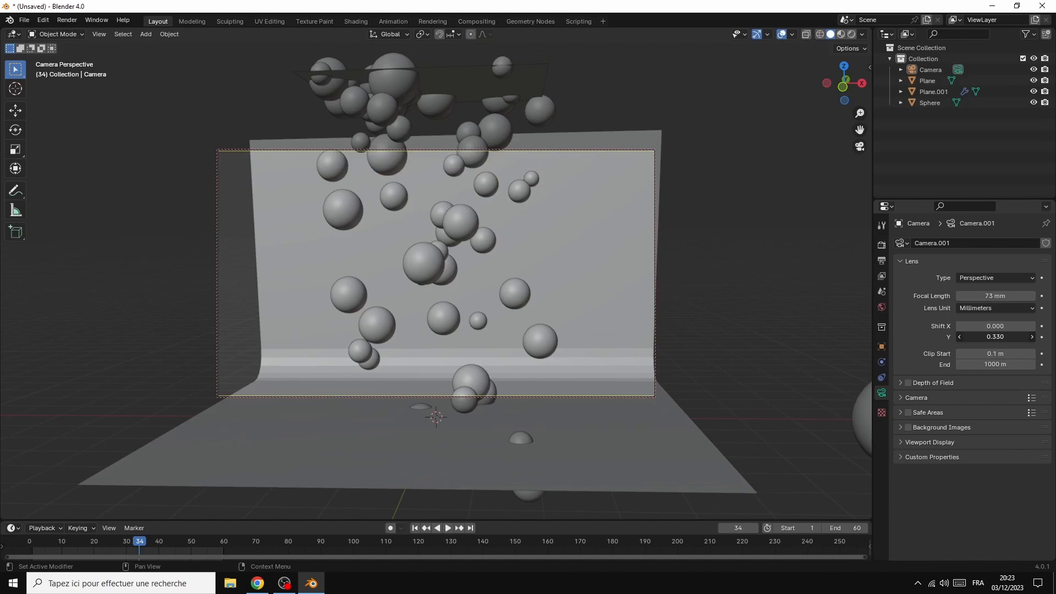
Step: Scale the curved backdrop uniformly by 1.4 so it fills the camera frame
left_click(230, 448)
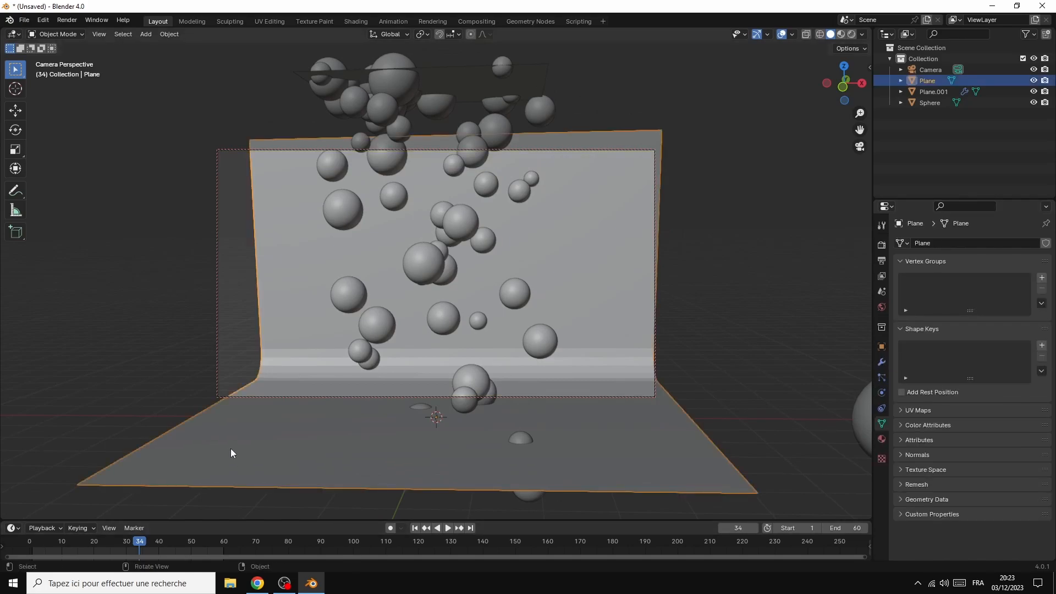
type("s")
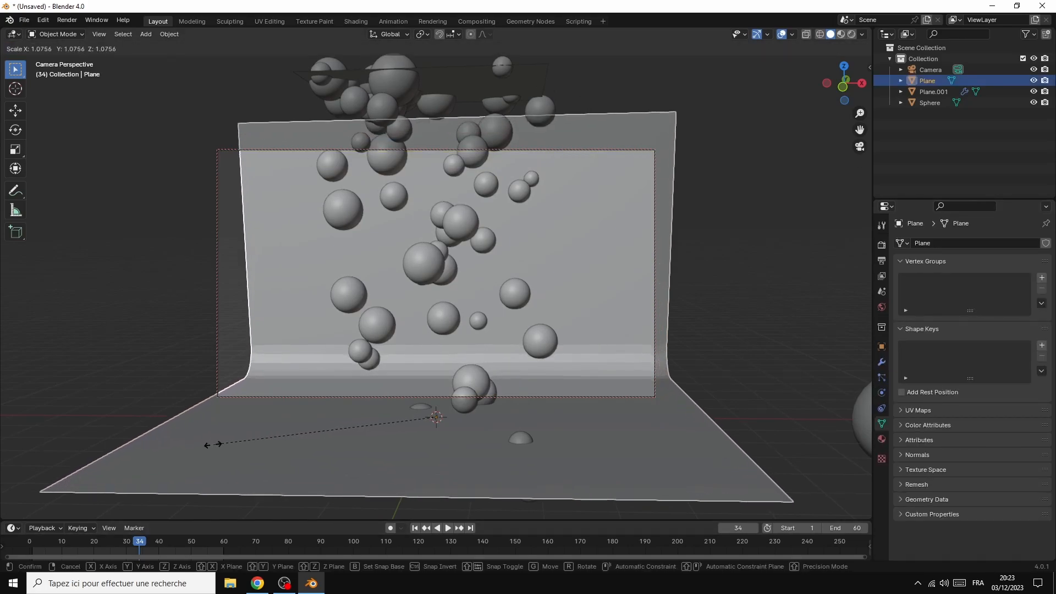
type("1.4")
key("Return")
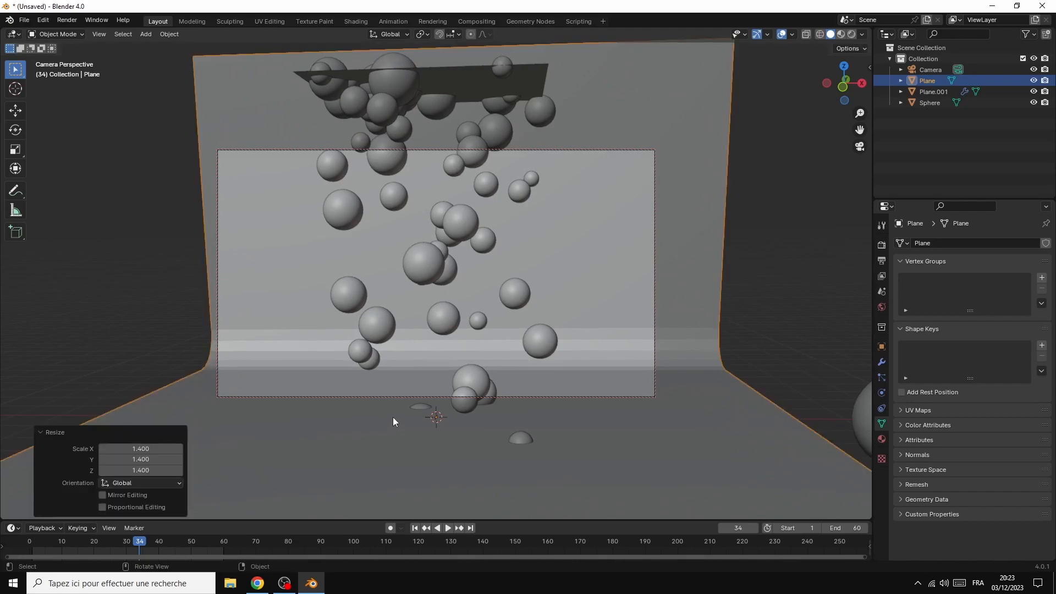
Step: Scale the raised emitter plane up by about 1.422, then play back the falling spheres and stop at frame 21
left_click(457, 67)
key("s")
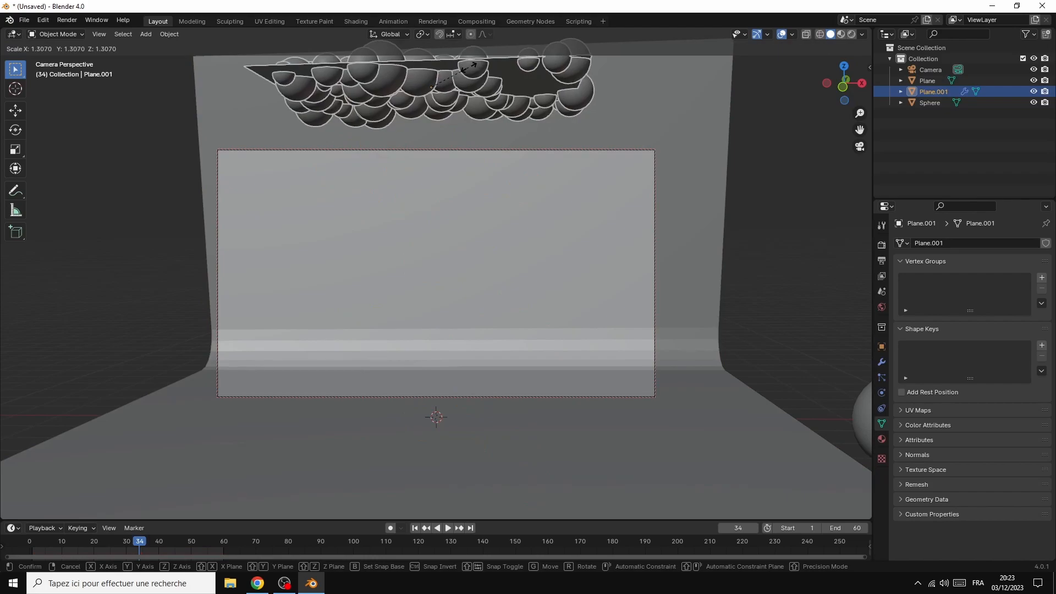
left_click(478, 66)
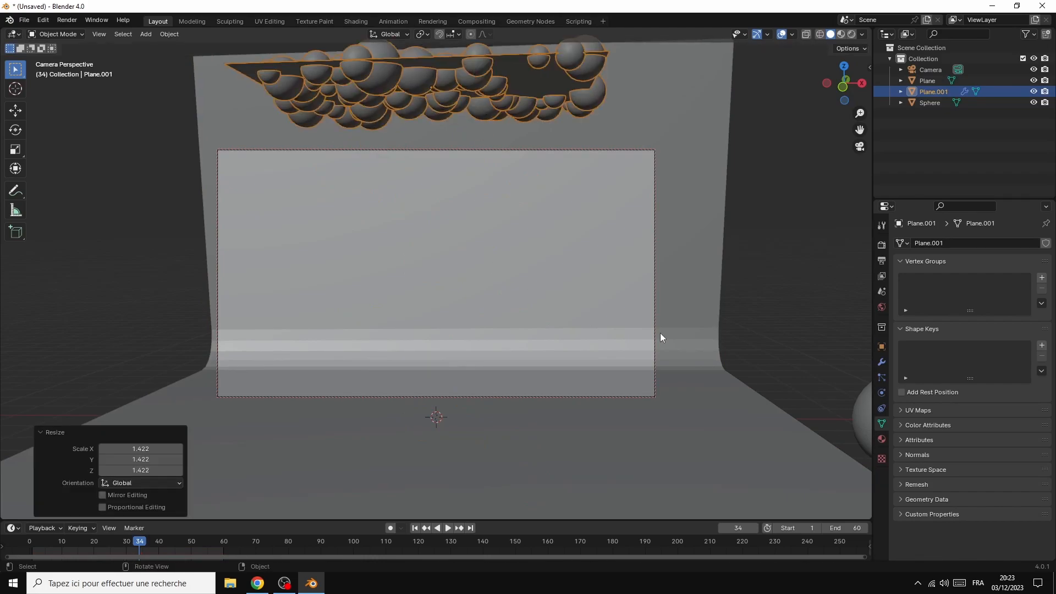
left_click(448, 528)
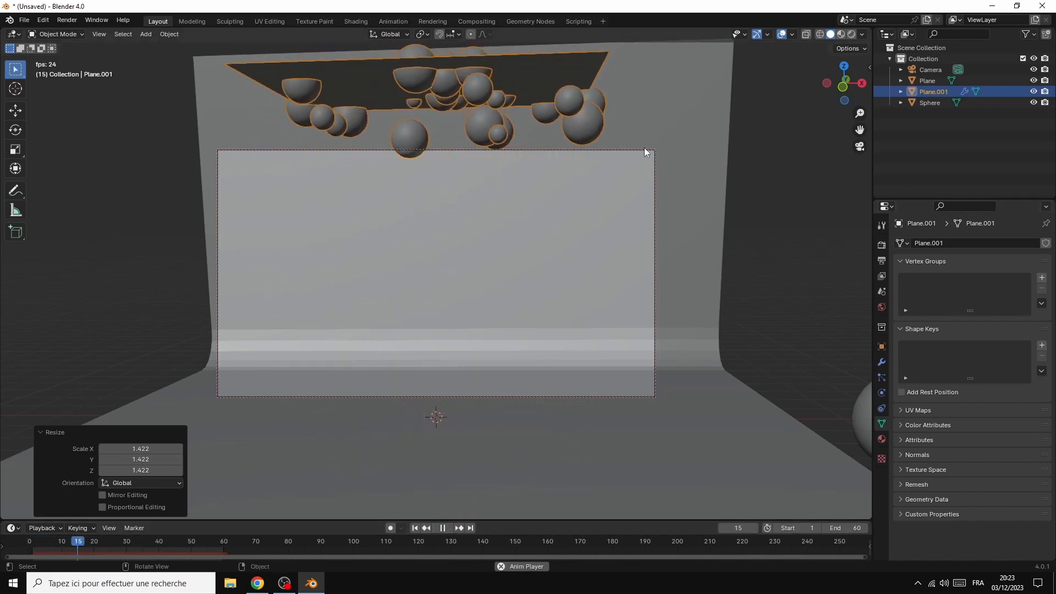
left_click(443, 528)
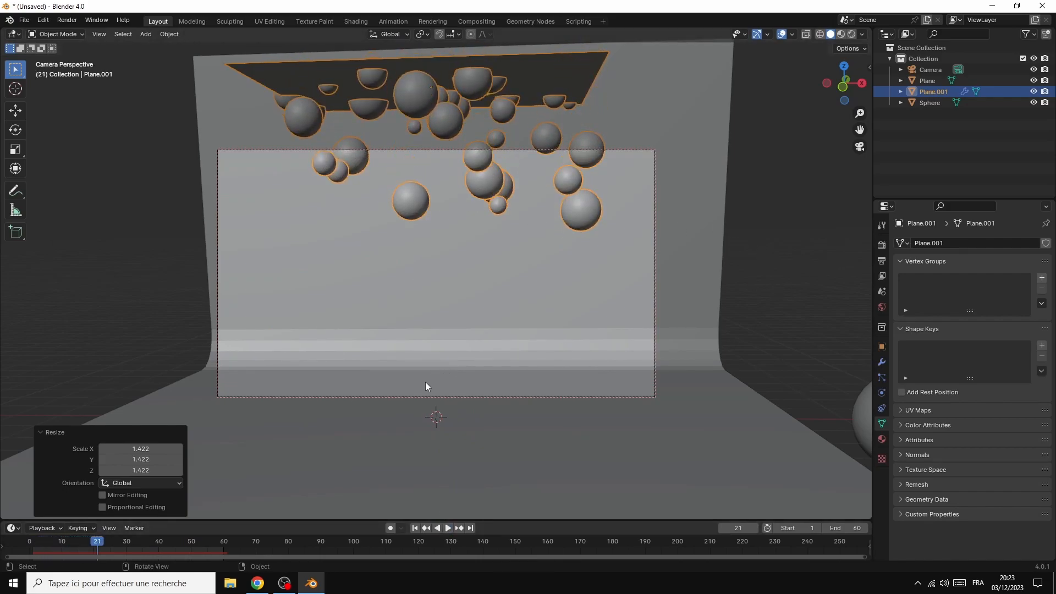
Step: Use a Sky Texture as the world background color
left_click(882, 307)
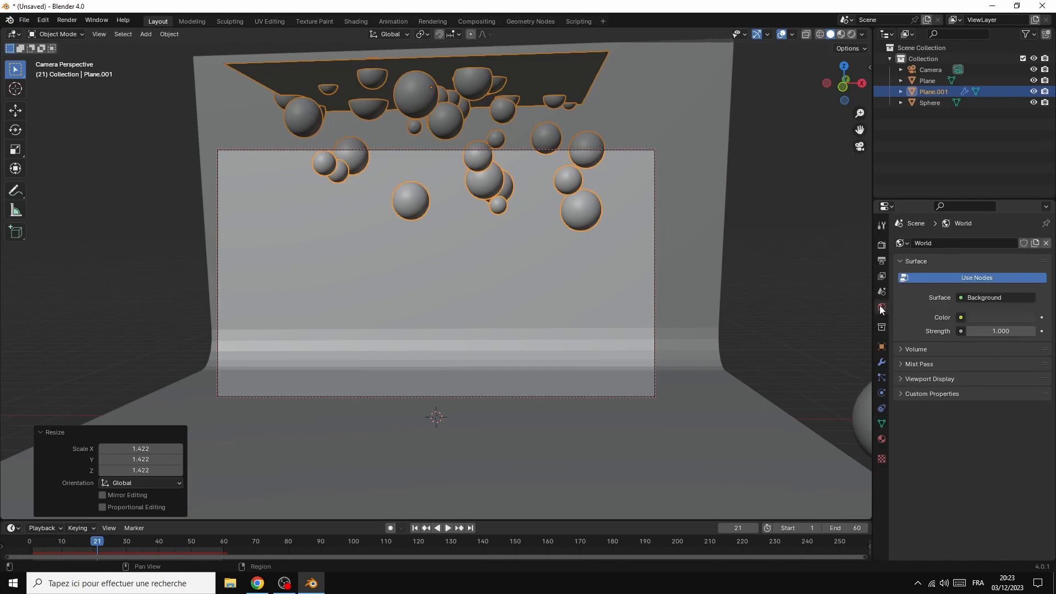
left_click(960, 318)
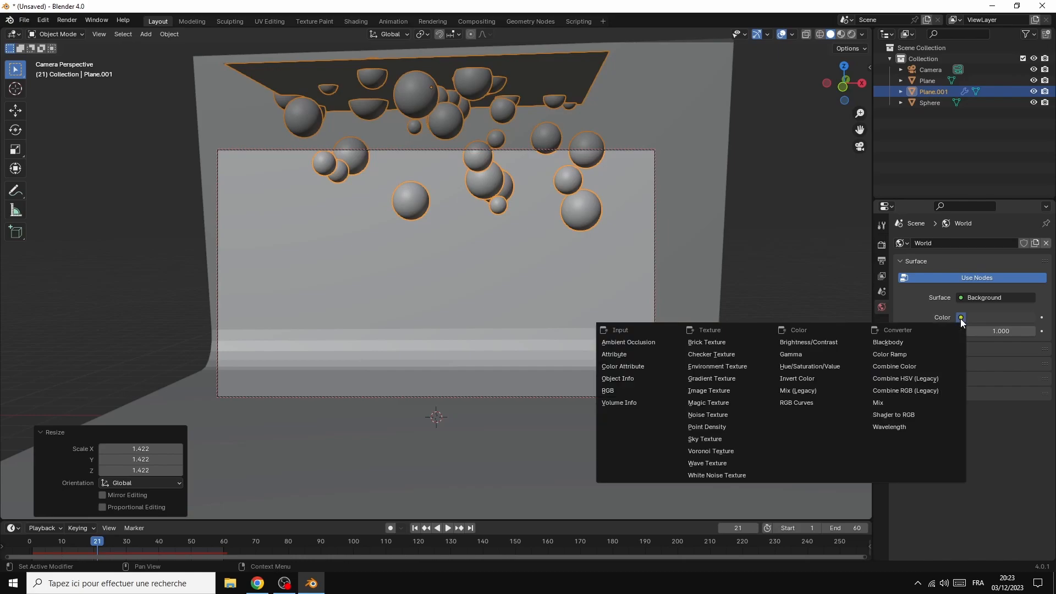
left_click(698, 438)
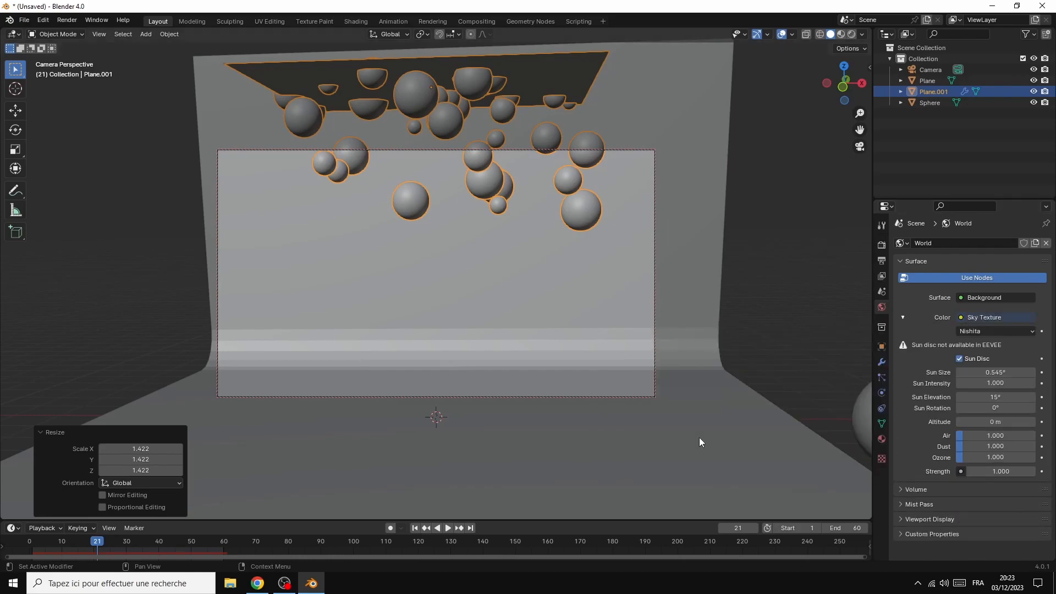
Step: Lower the world background strength and the sky texture's sun intensity in small increments
left_click(969, 471)
left_click(969, 470)
left_click(969, 471)
left_click(969, 471)
left_click(969, 470)
left_click(969, 470)
left_click(969, 471)
left_click(969, 471)
left_click(959, 382)
left_click(959, 383)
left_click(959, 383)
left_click(959, 383)
left_click(959, 383)
left_click(959, 382)
Step: Switch the render engine to Cycles and its device to GPU Compute
left_click(880, 245)
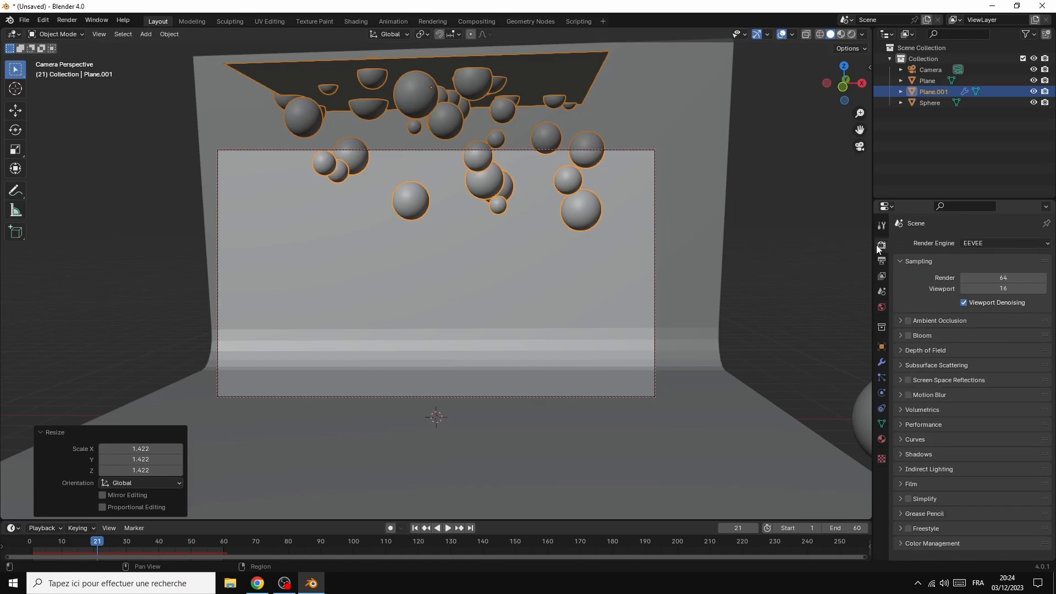
left_click(984, 243)
left_click(975, 281)
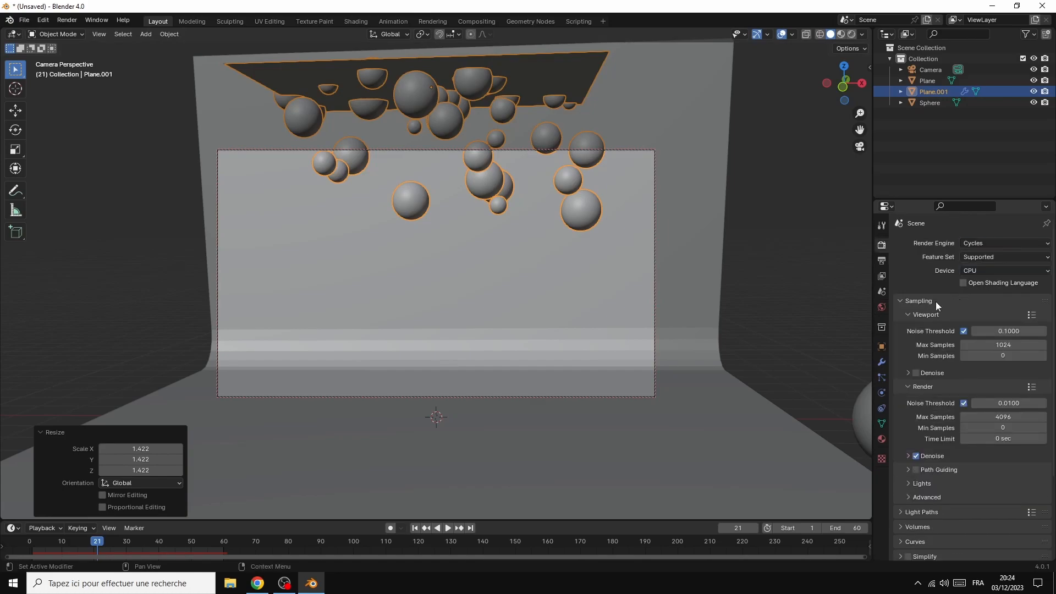
left_click(988, 243)
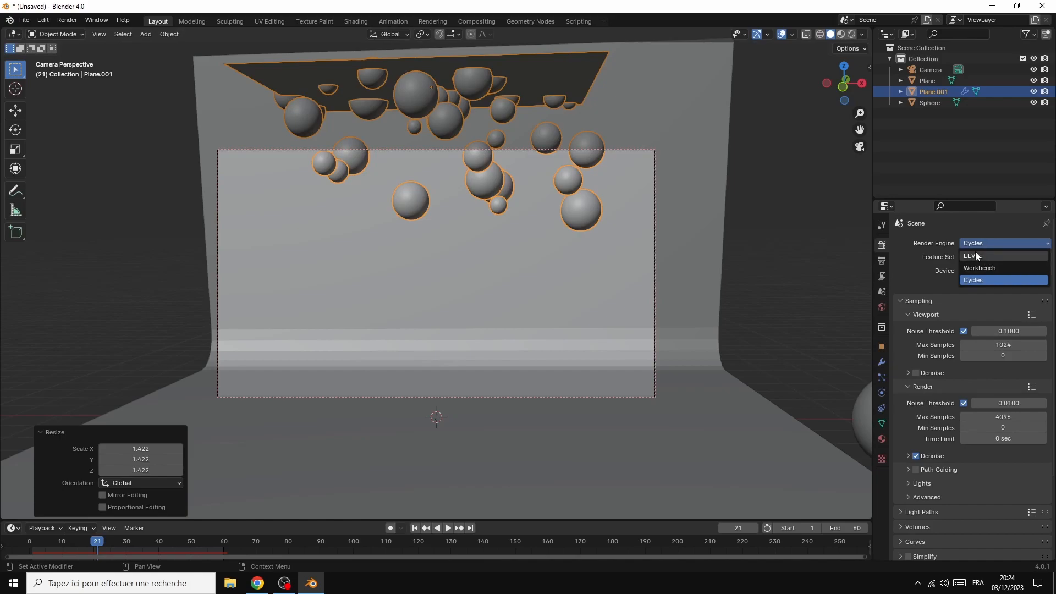
left_click(975, 243)
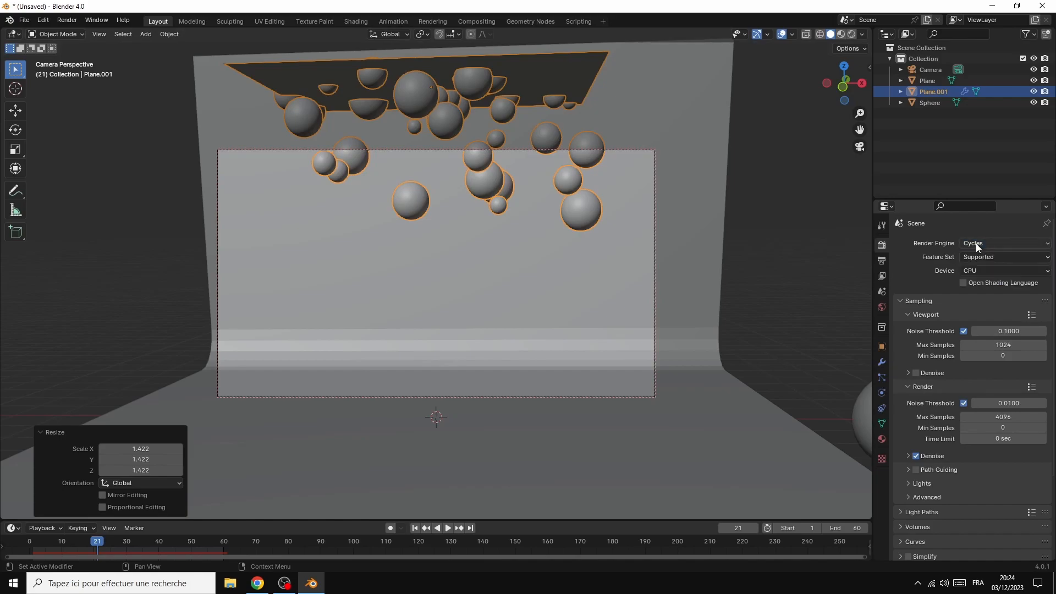
left_click(975, 271)
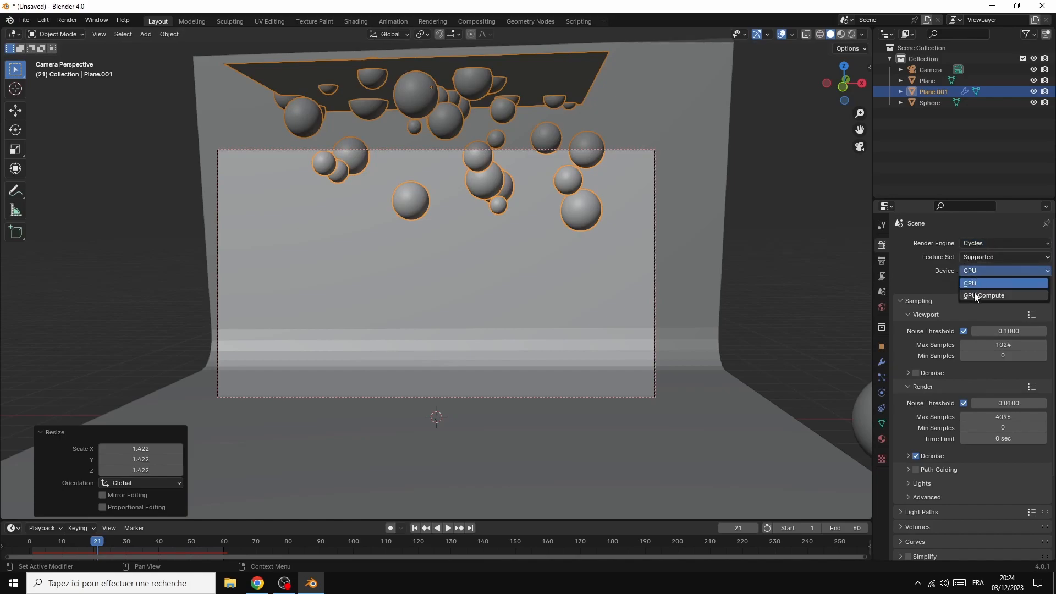
left_click(975, 296)
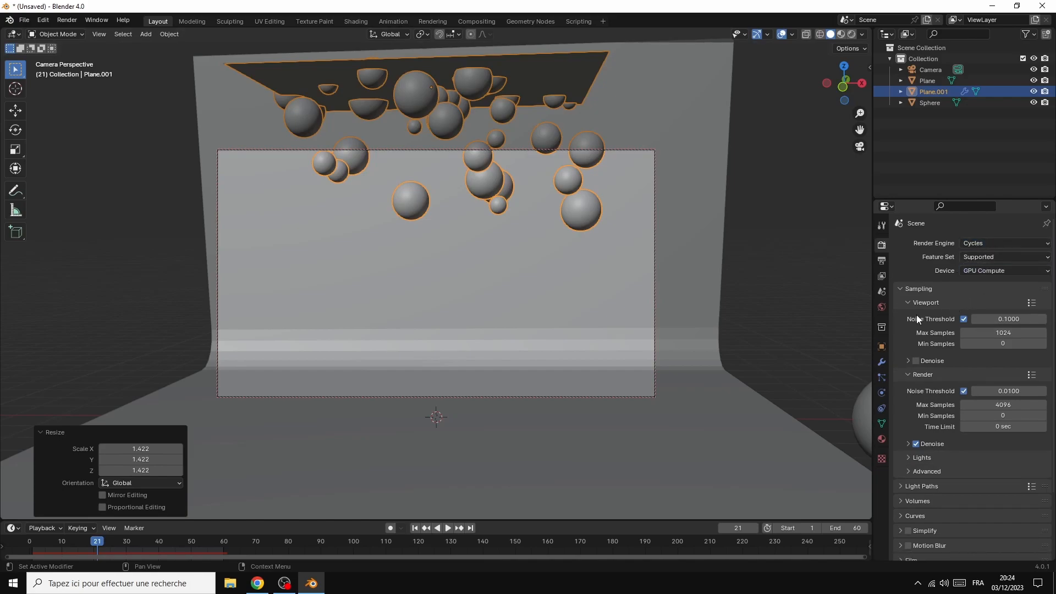
Step: Limit the viewport sampling to a maximum of 32 samples
left_click(1006, 333)
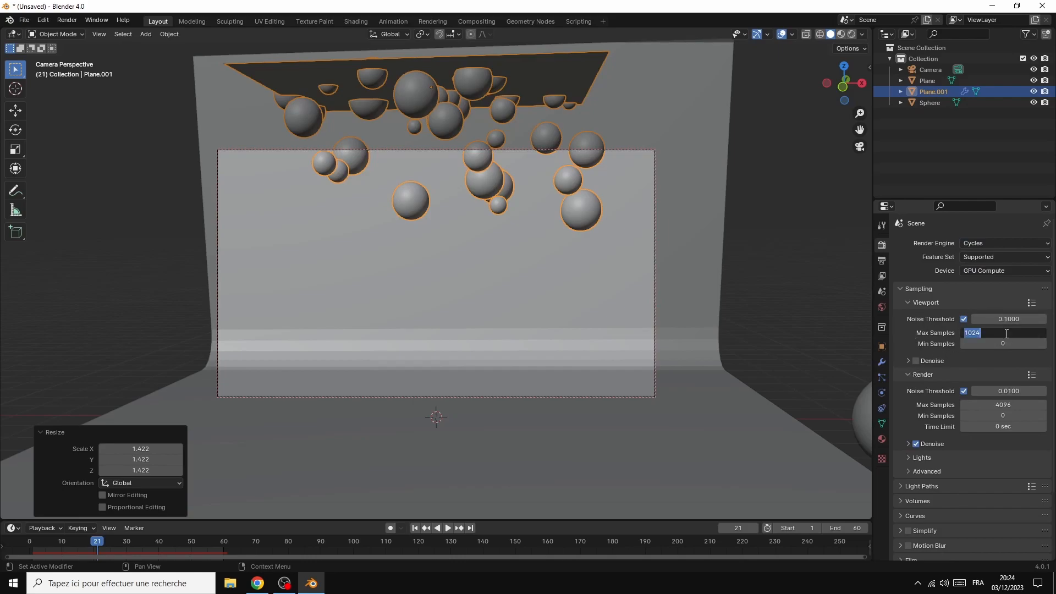
type("32")
key("Return")
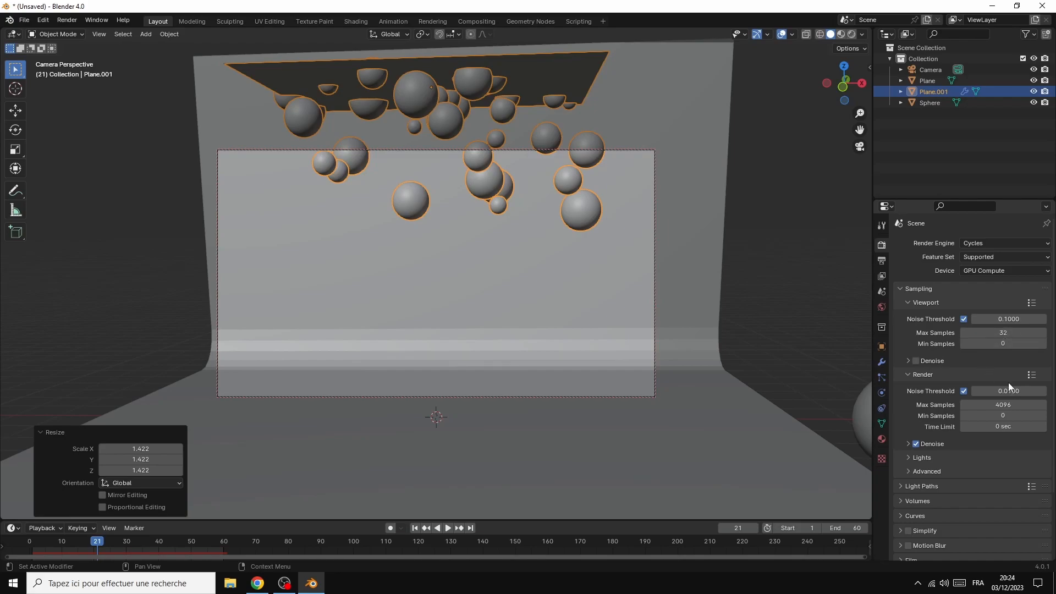
Step: Set the render noise threshold to 0.5 and the render maximum samples to 200
left_click(1005, 392)
type("0.5")
key("Return")
left_click(997, 404)
type("200")
key("Return")
Step: Set all light path maximum bounces, from Total through Transparent, to 1
scroll(993, 447, "down", 2)
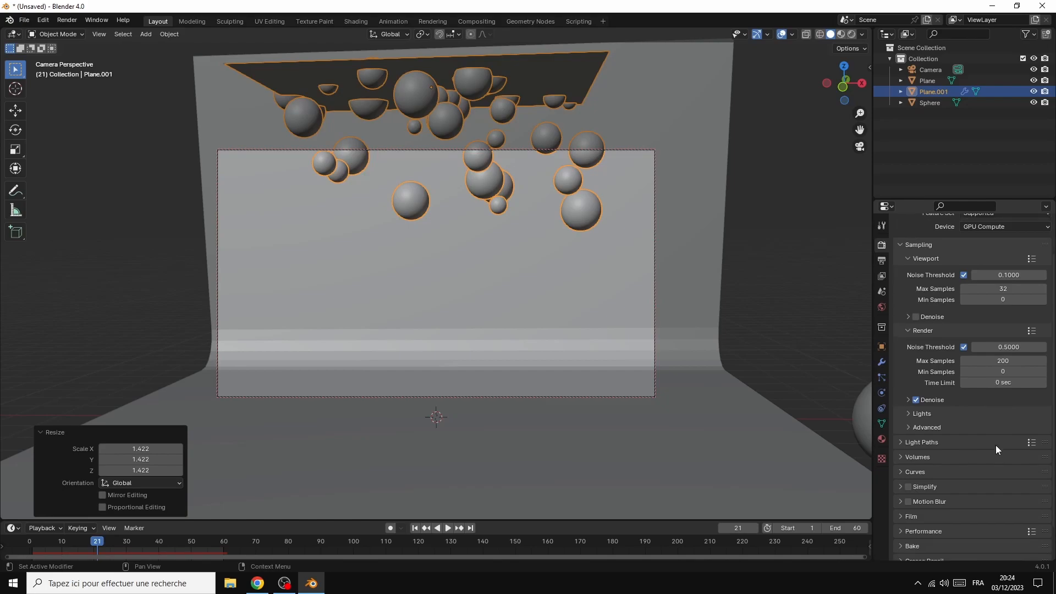
left_click(903, 442)
left_click_drag(1005, 472, 1008, 533)
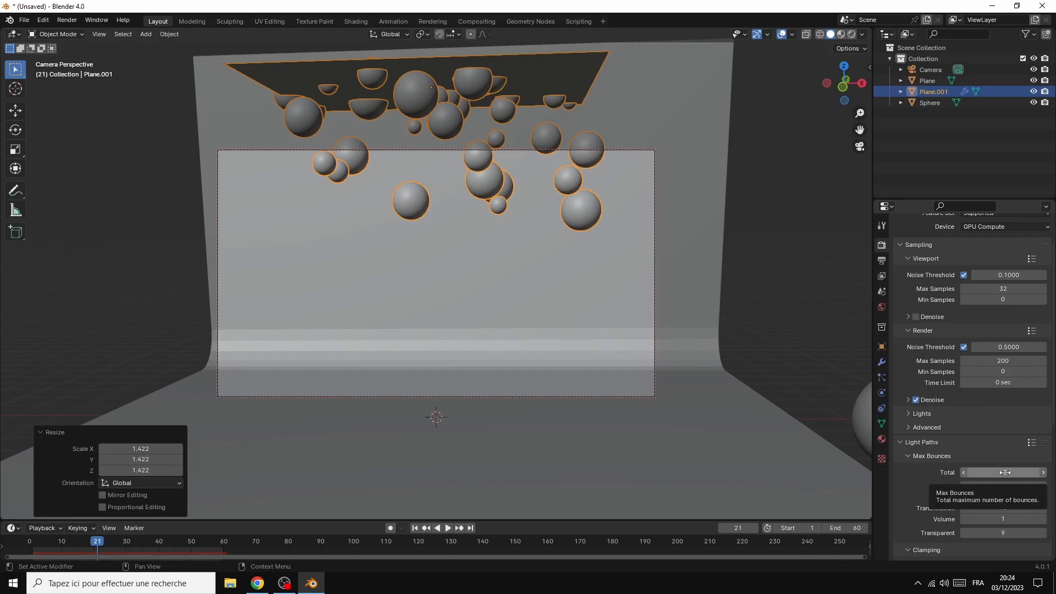
left_click(1005, 472)
left_click(971, 447)
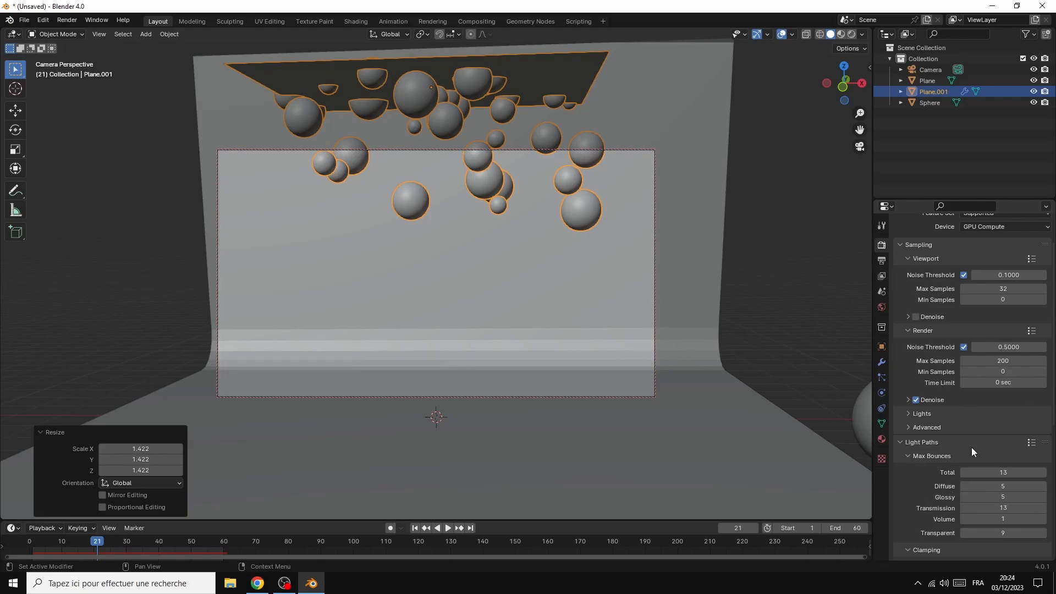
left_click(1006, 472)
left_click_drag(1006, 472, 1045, 472)
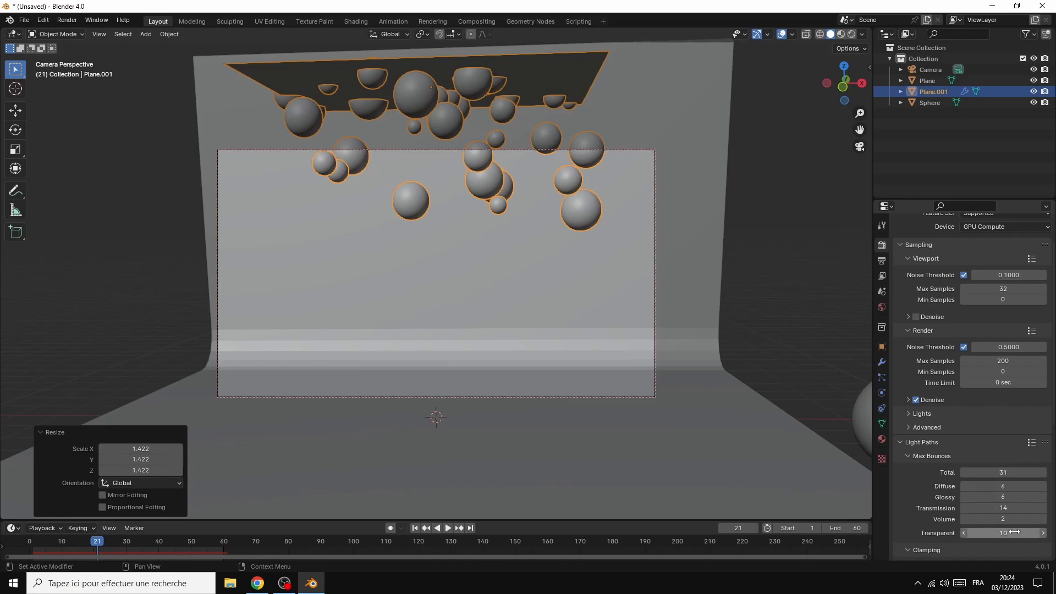
left_click(1013, 471)
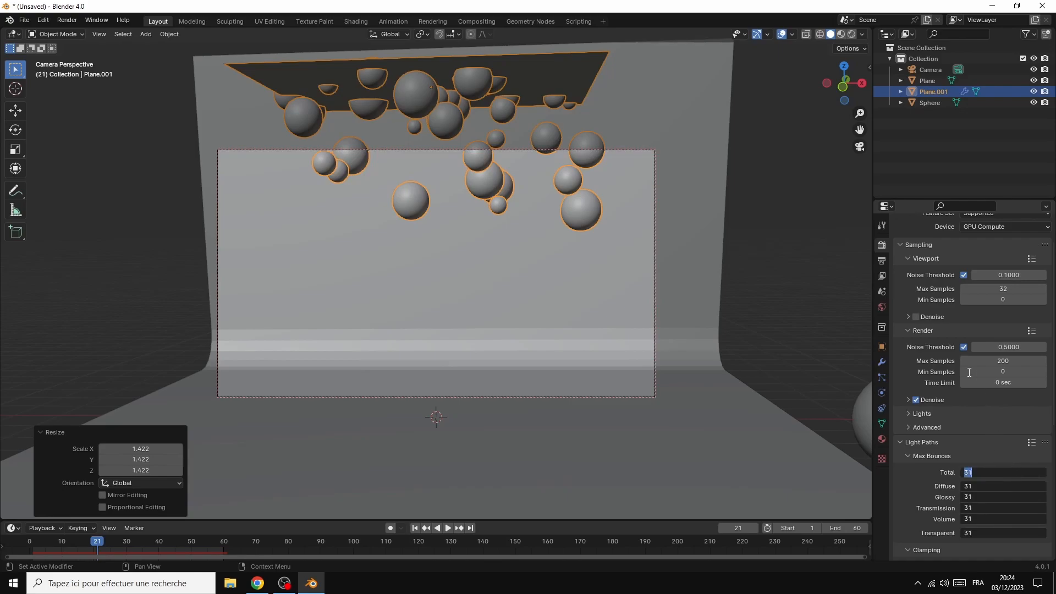
type("1")
key("Return")
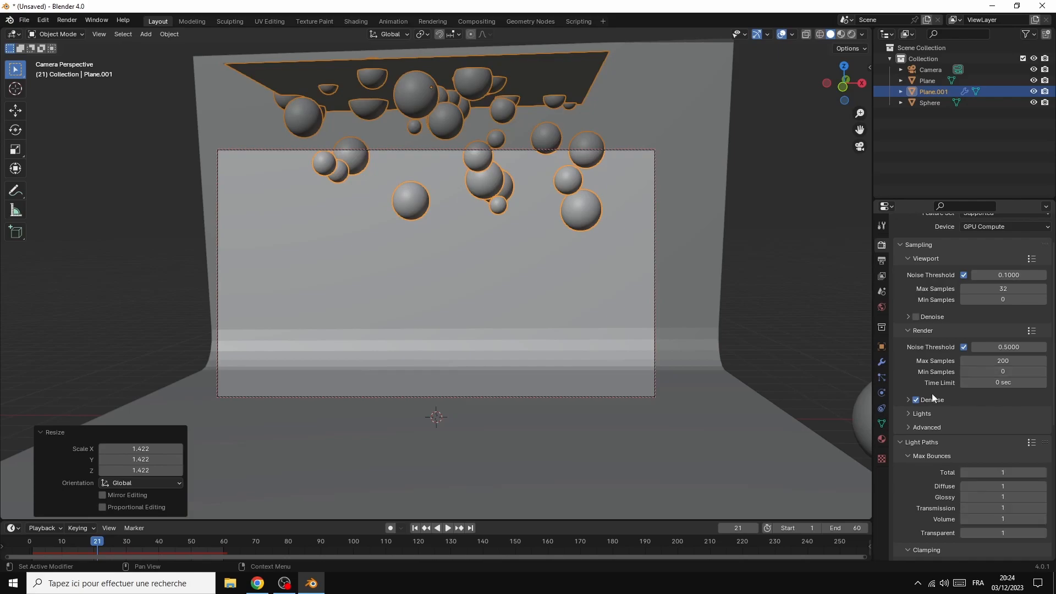
Step: Disable reflective and refractive caustics and enable Fast GI Approximation for the light paths
scroll(982, 414, "down", 7)
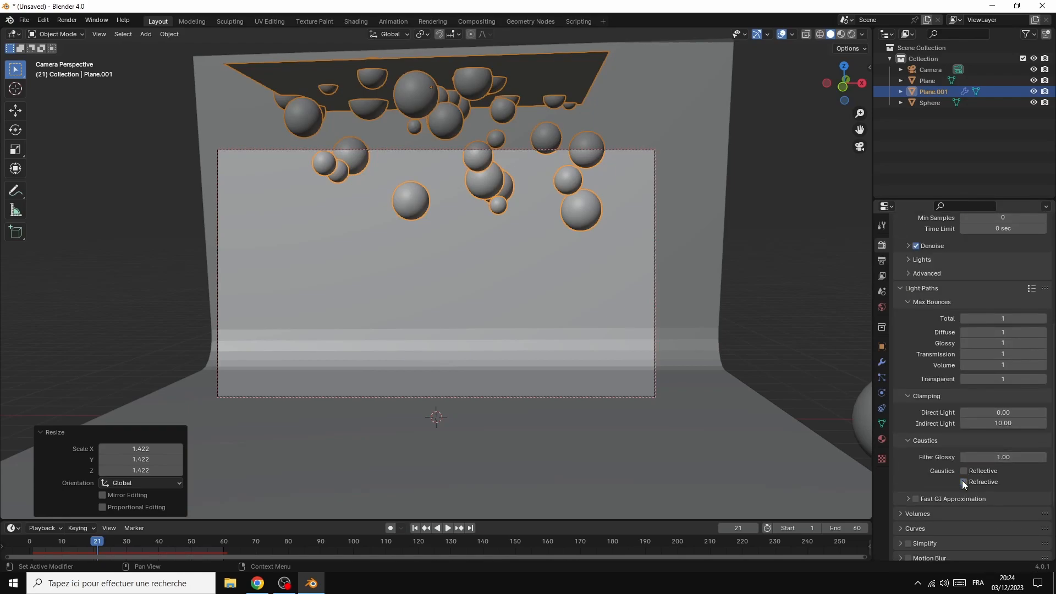
left_click(917, 499)
scroll(985, 494, "down", 4)
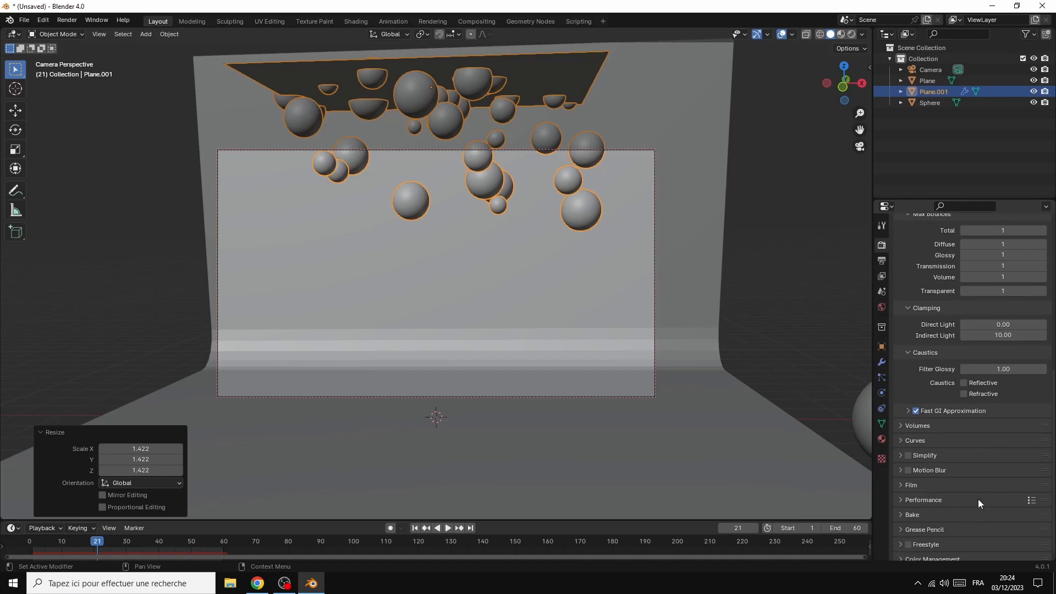
Step: Disable Use Curves BVH in the render performance settings
left_click(903, 493)
scroll(984, 503, "down", 6)
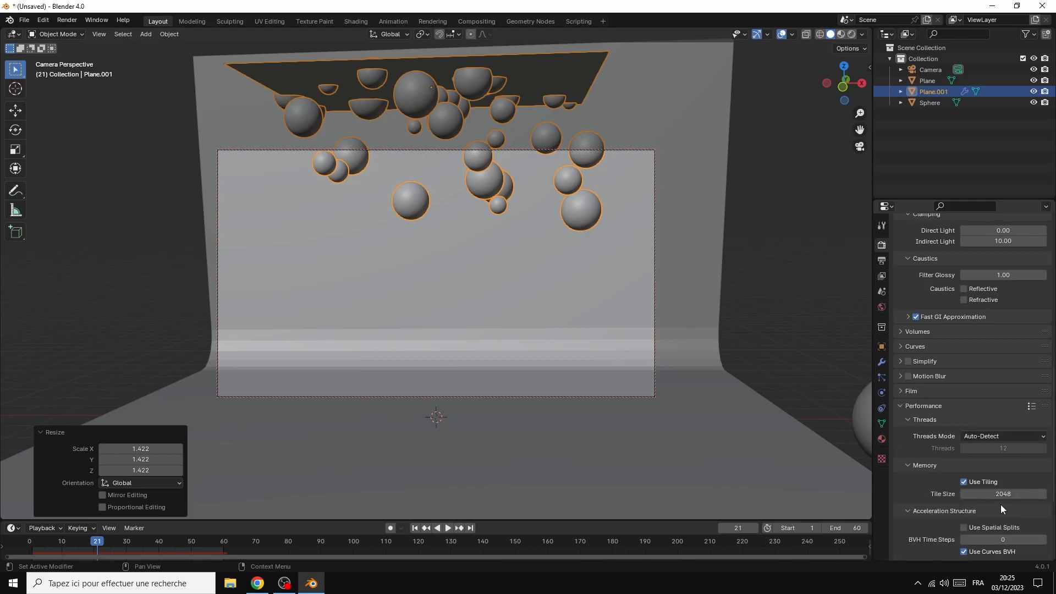
scroll(1001, 504, "down", 3)
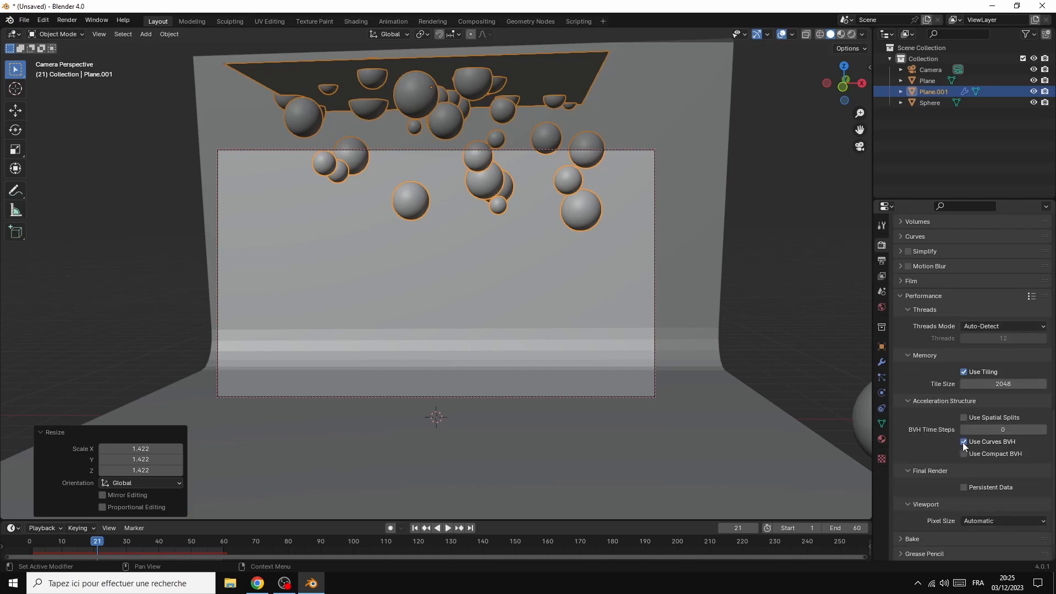
left_click(963, 441)
scroll(938, 450, "down", 2)
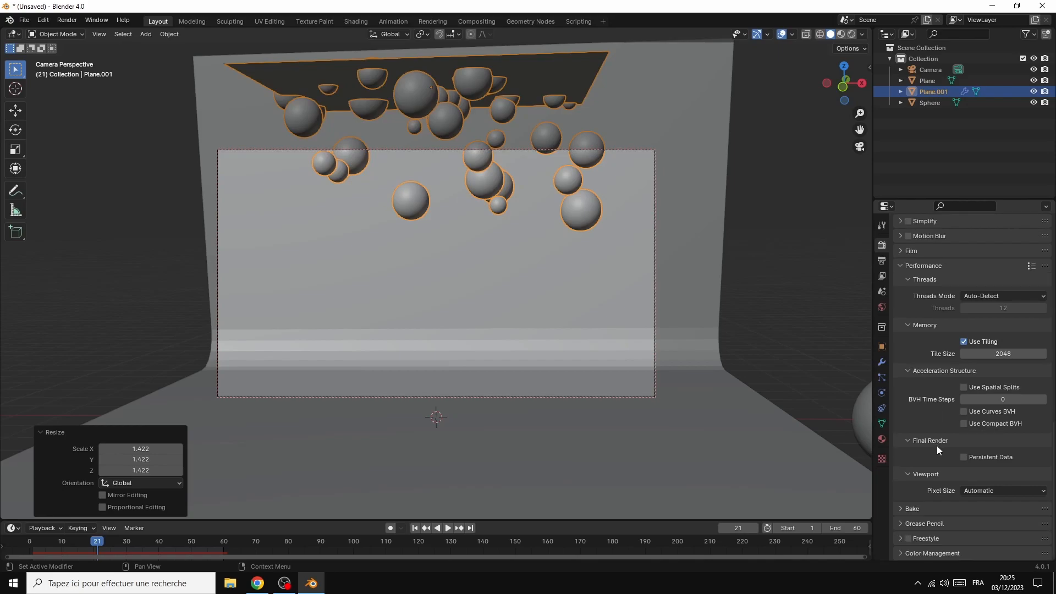
Step: Set the colour management look to High Contrast, keeping the AgX view transform
left_click(900, 553)
scroll(1010, 542, "down", 5)
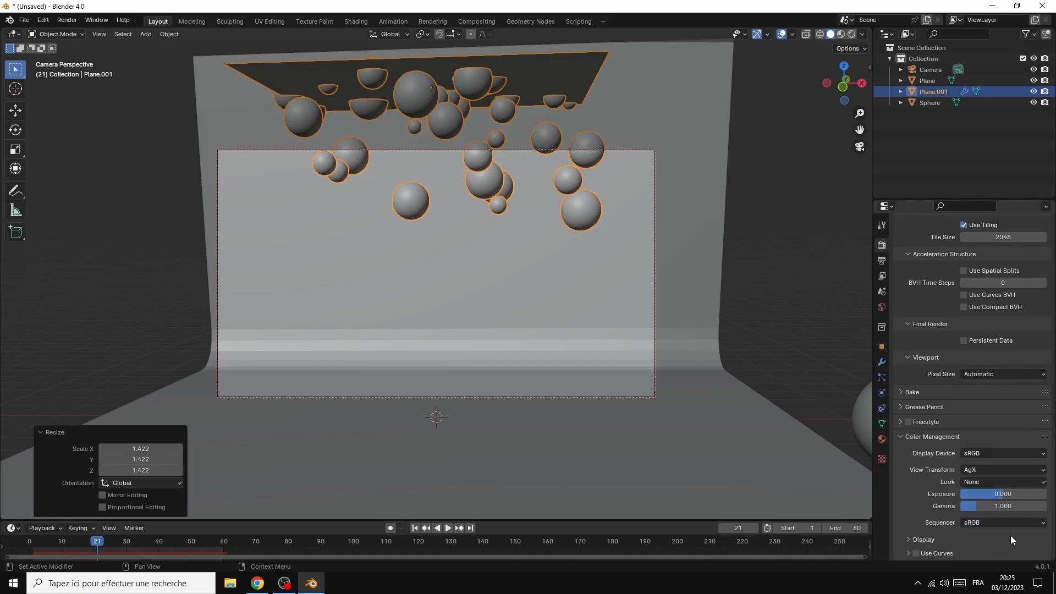
left_click(980, 470)
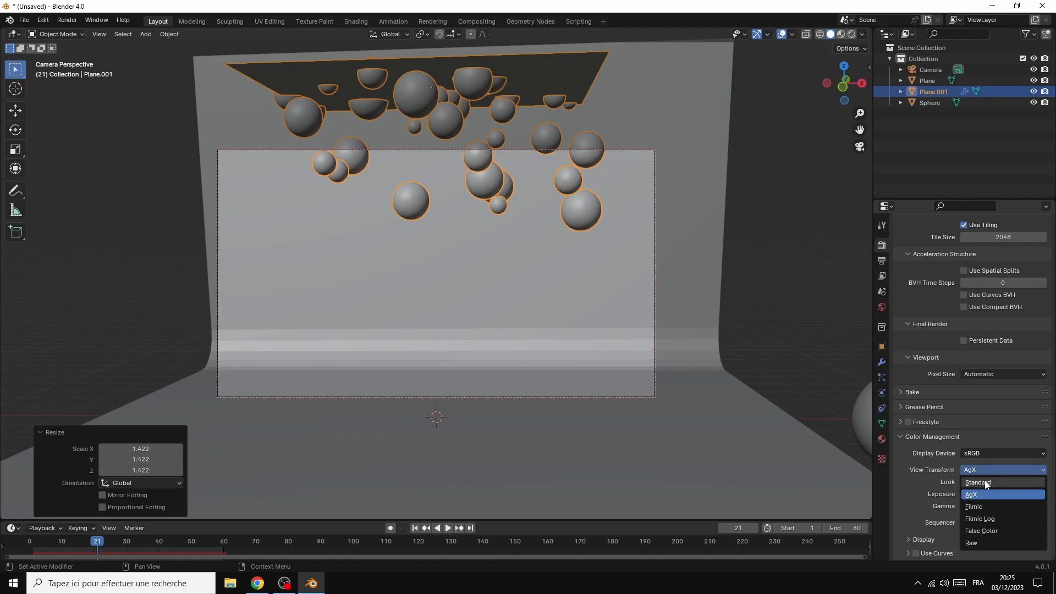
left_click(968, 470)
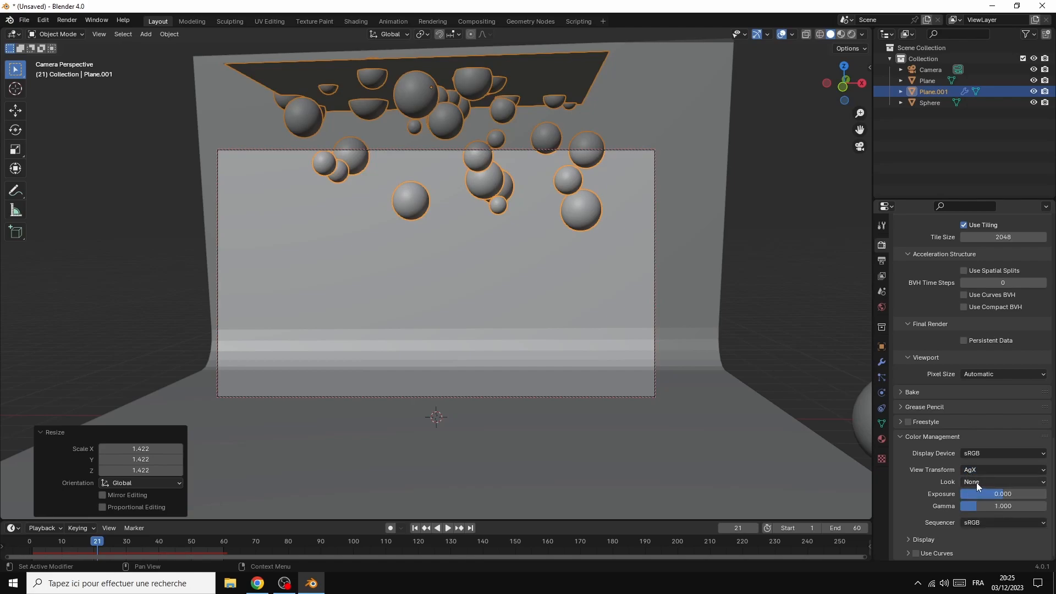
left_click(976, 482)
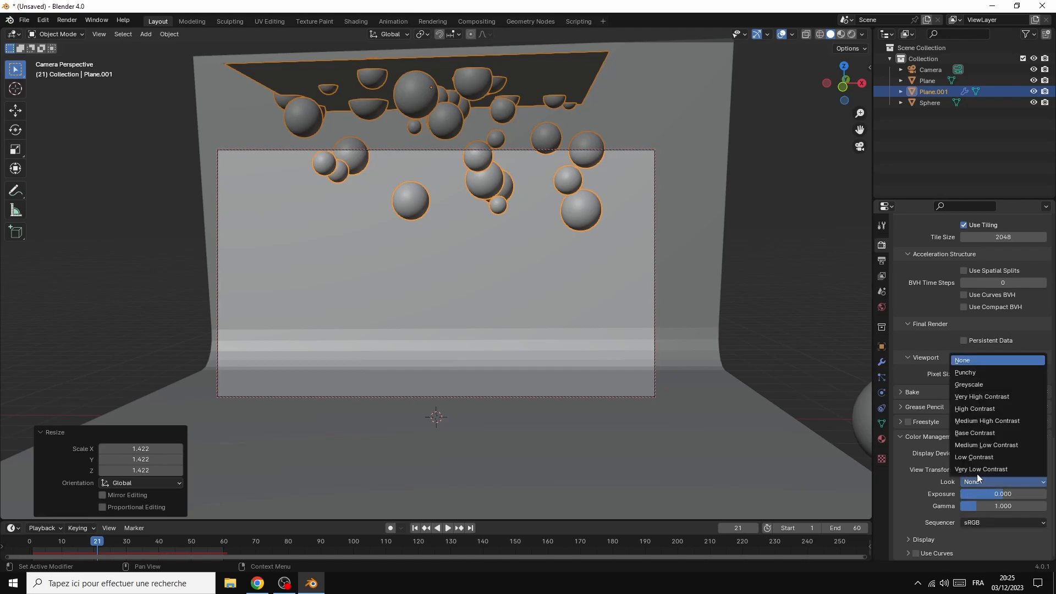
left_click(983, 414)
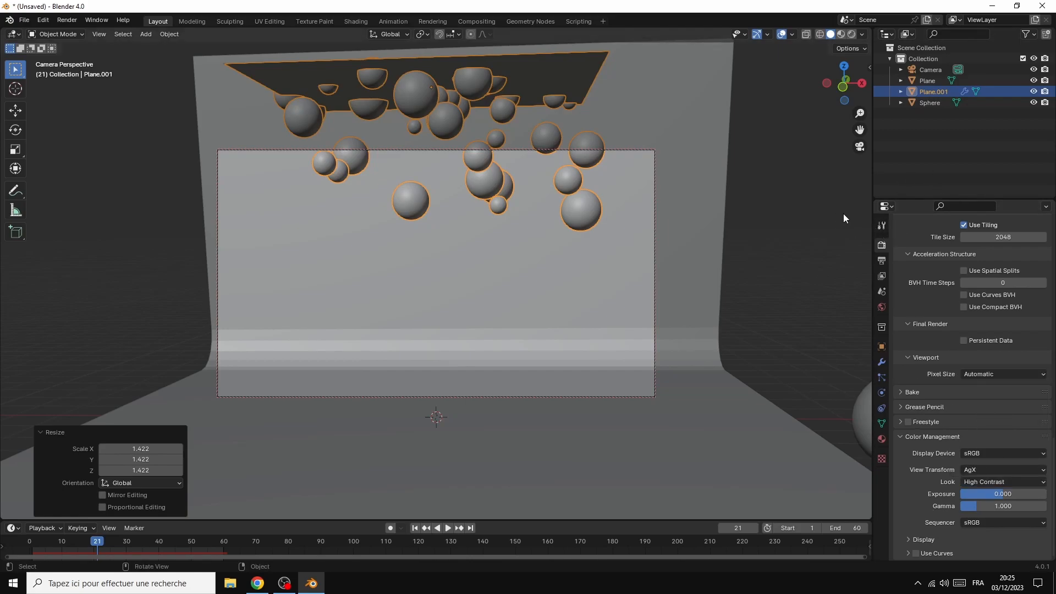
Step: Display the viewport in rendered shading, deselect everything, preview the particle animation and move to frame 33
left_click(851, 34)
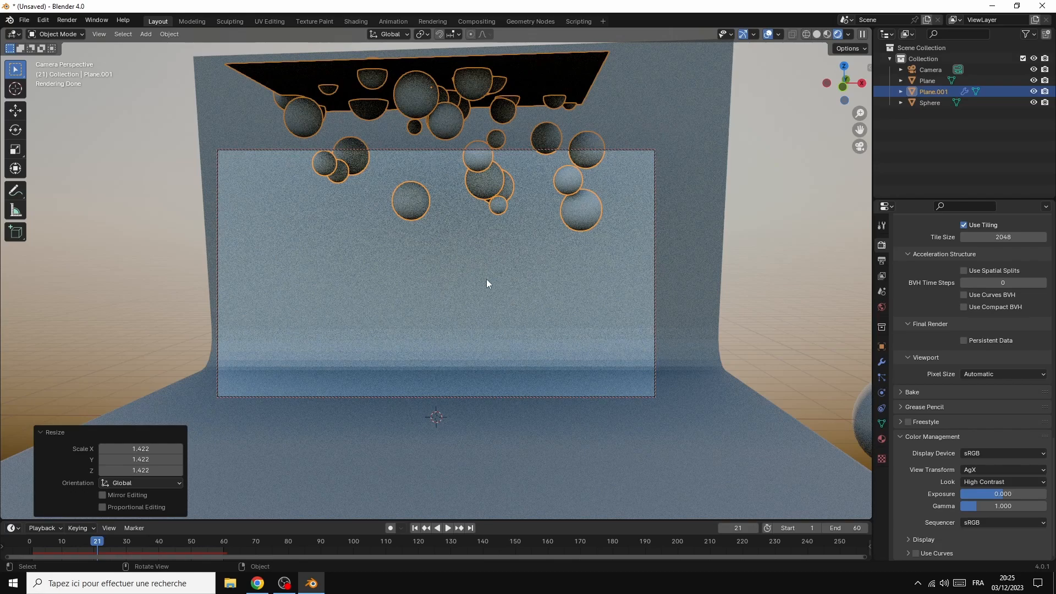
left_click(764, 160)
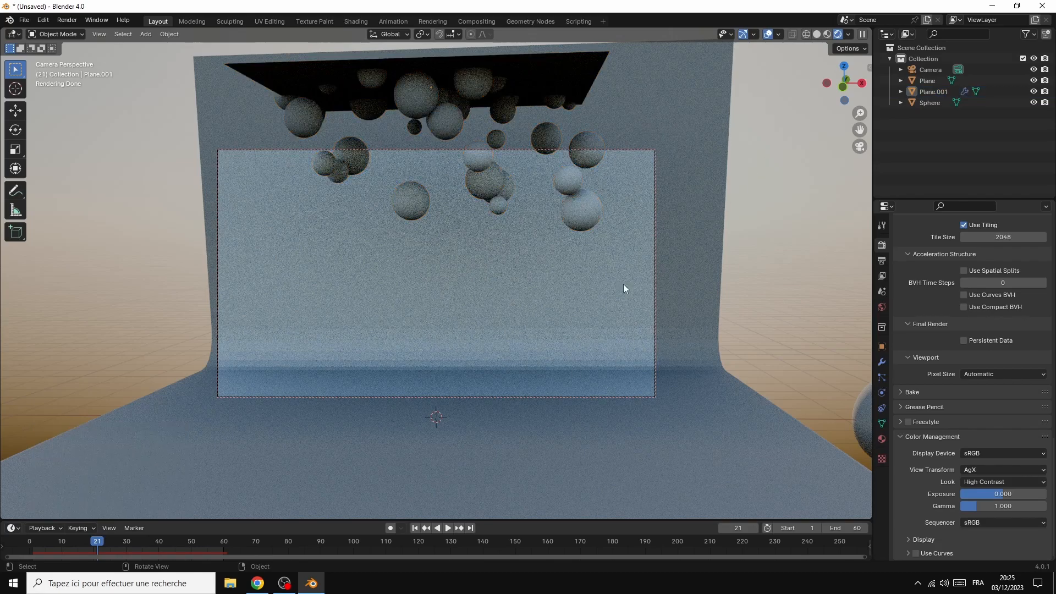
left_click(447, 529)
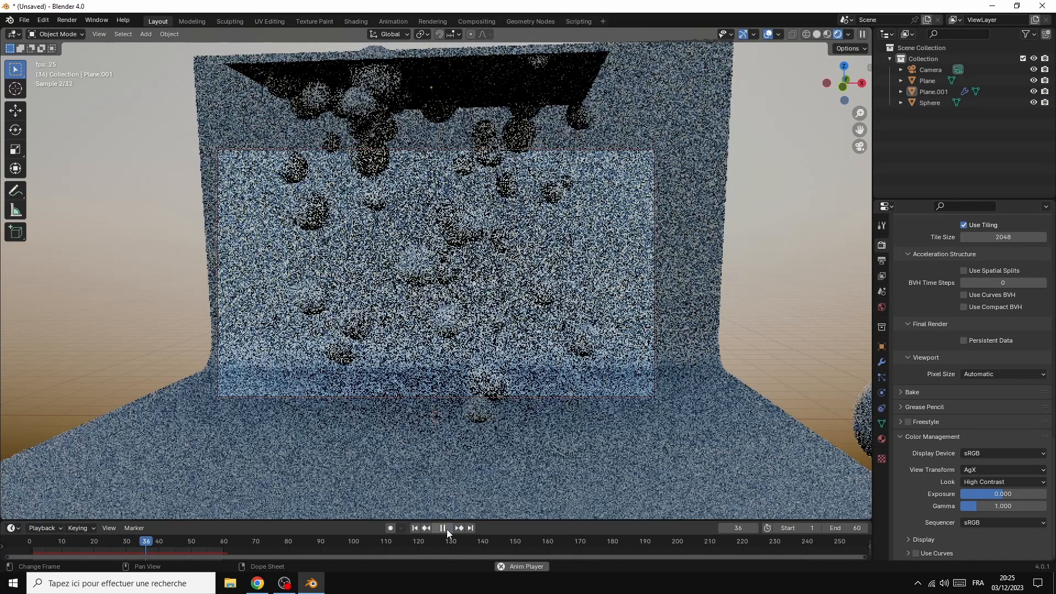
left_click(443, 528)
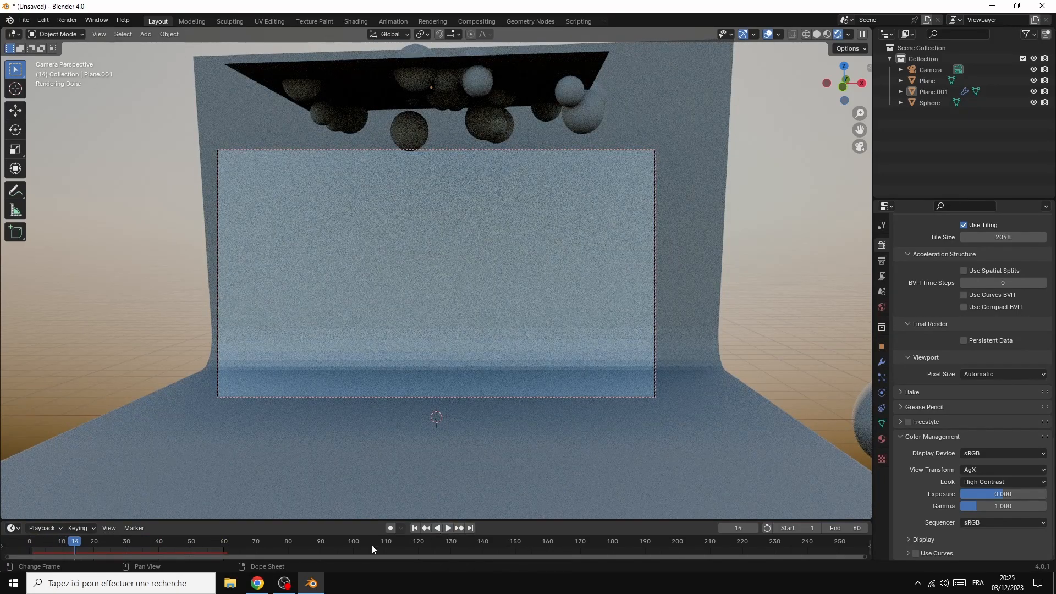
left_click_drag(76, 540, 138, 538)
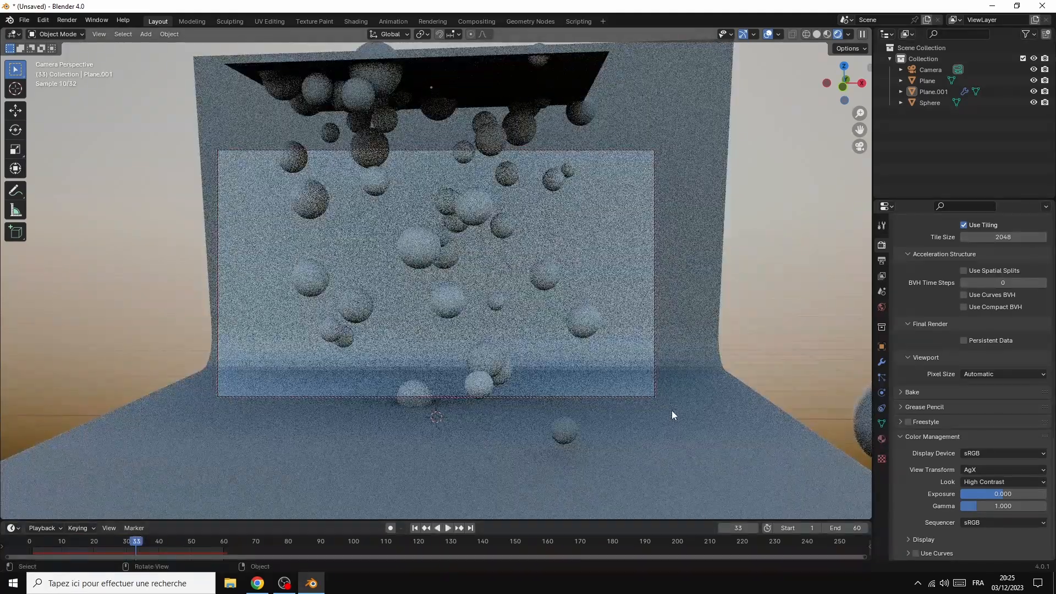
Step: Set the world sky texture's sun rotation to 133°, sun intensity to 0.1 and background strength to 0.1
left_click(881, 307)
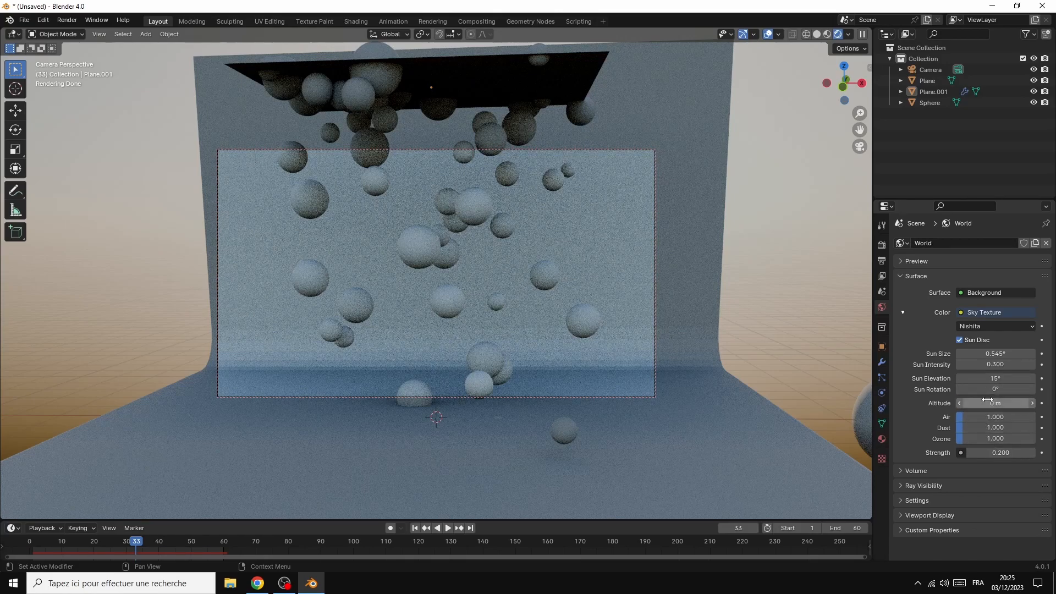
left_click_drag(995, 387, 1026, 388)
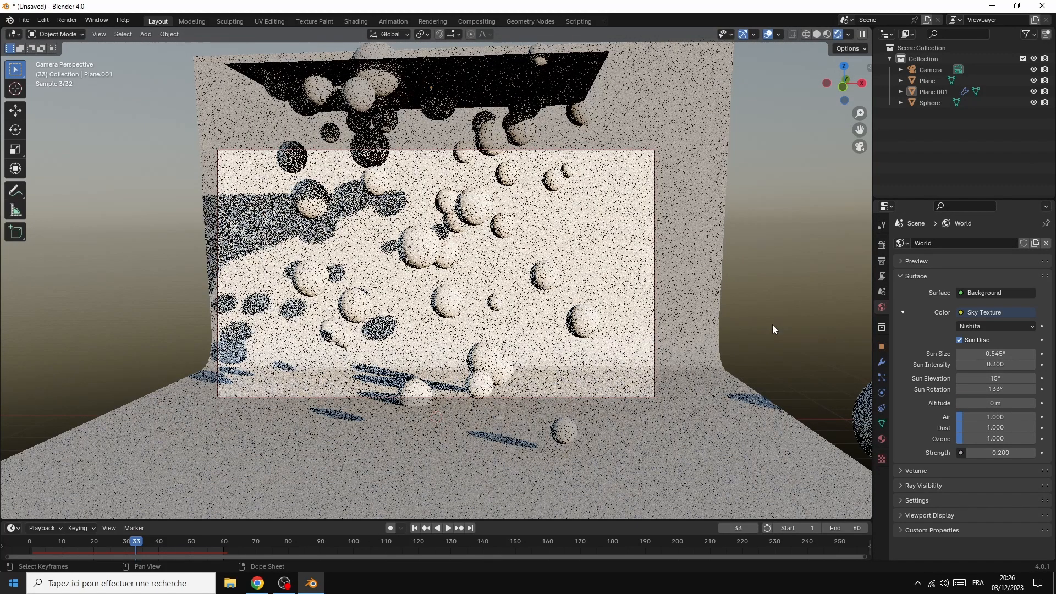
left_click(970, 452)
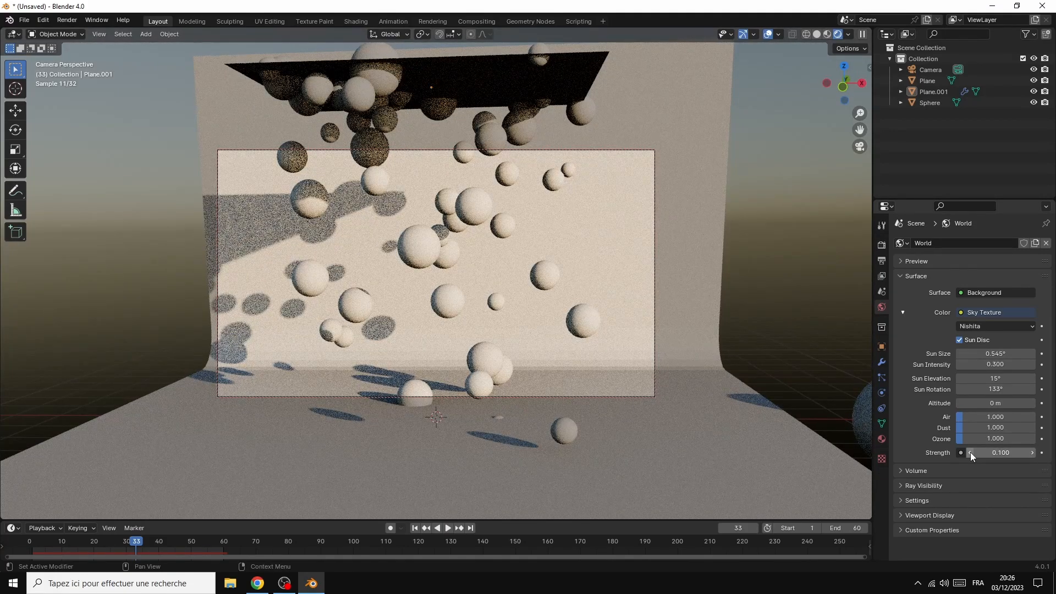
left_click(959, 365)
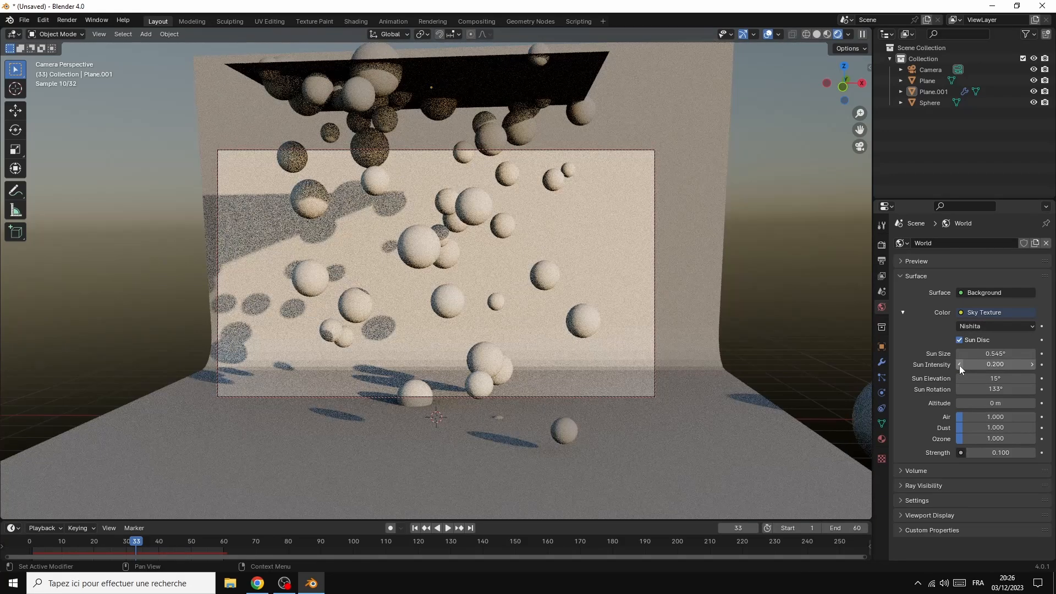
left_click(959, 365)
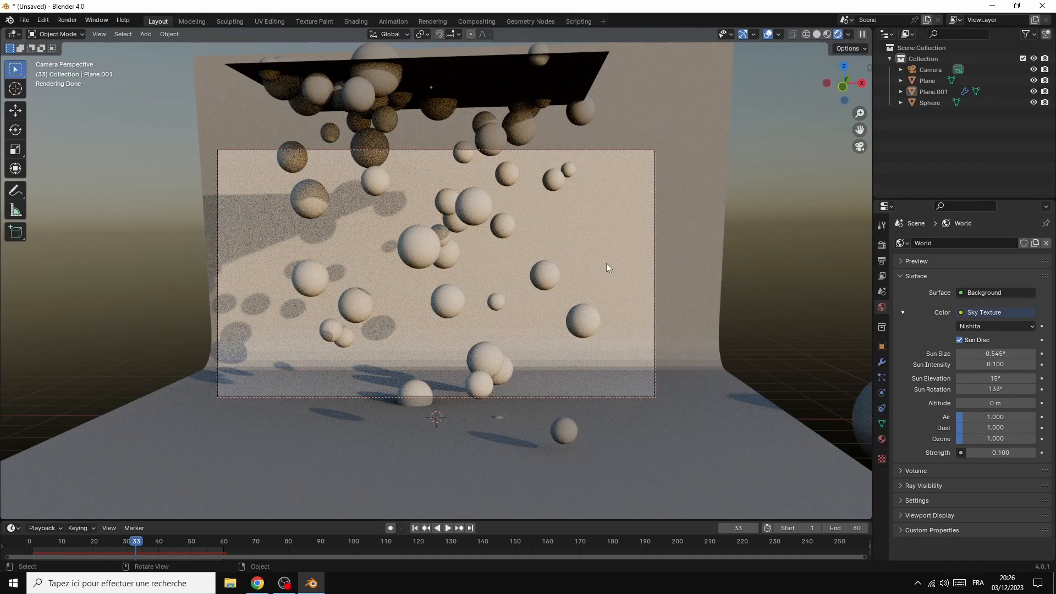
Step: Select the large source sphere beside the backdrop and close the timeline area beneath the viewport
left_click(861, 418)
scroll(715, 349, "down", 5)
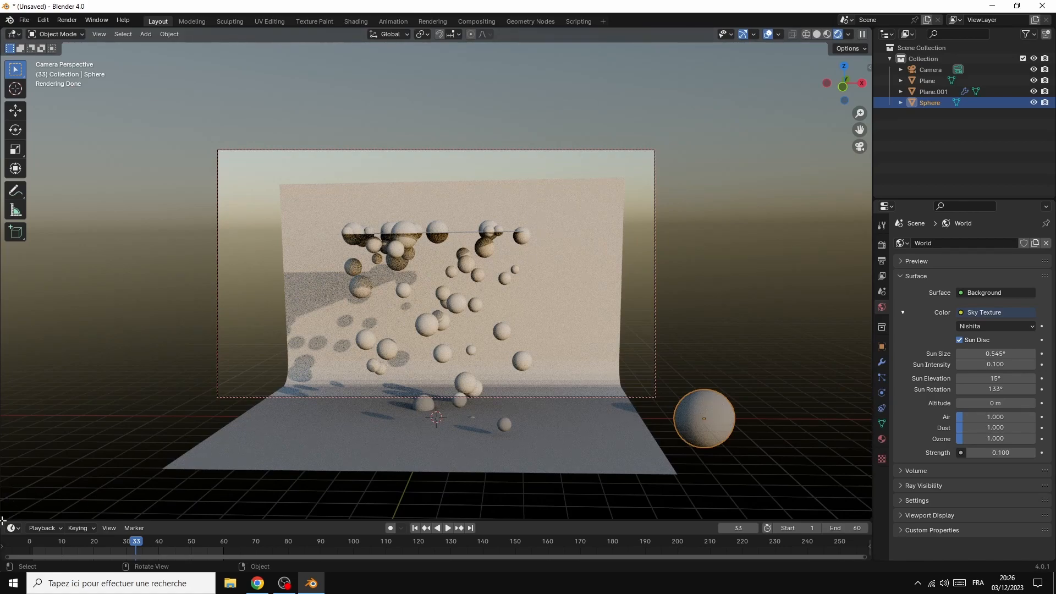
mouse_move(3, 520)
left_mouse_down()
mouse_move(9, 469)
mouse_move(3, 531)
left_mouse_up()
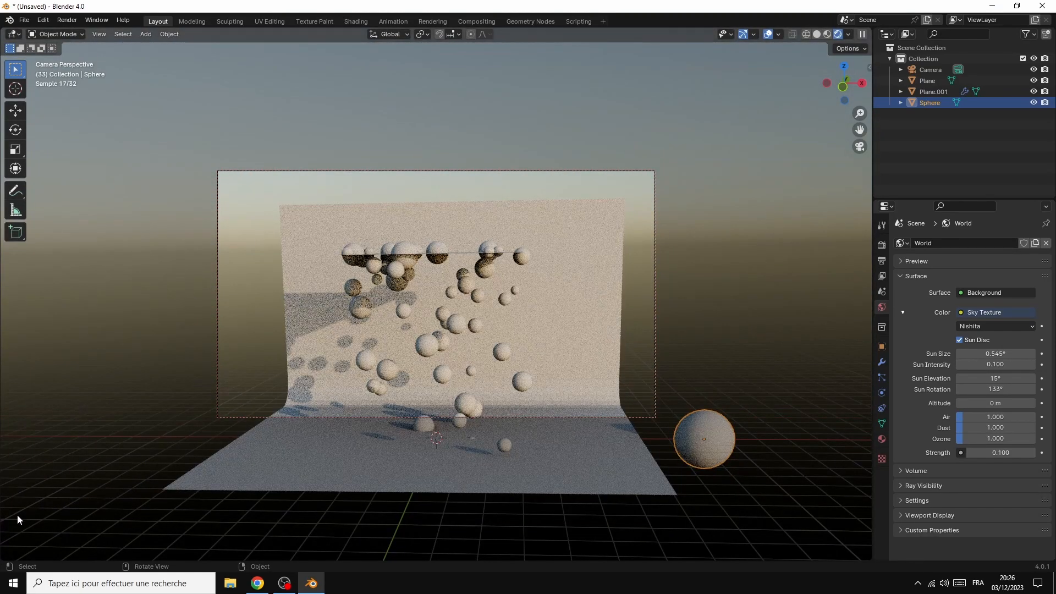
left_click(21, 500)
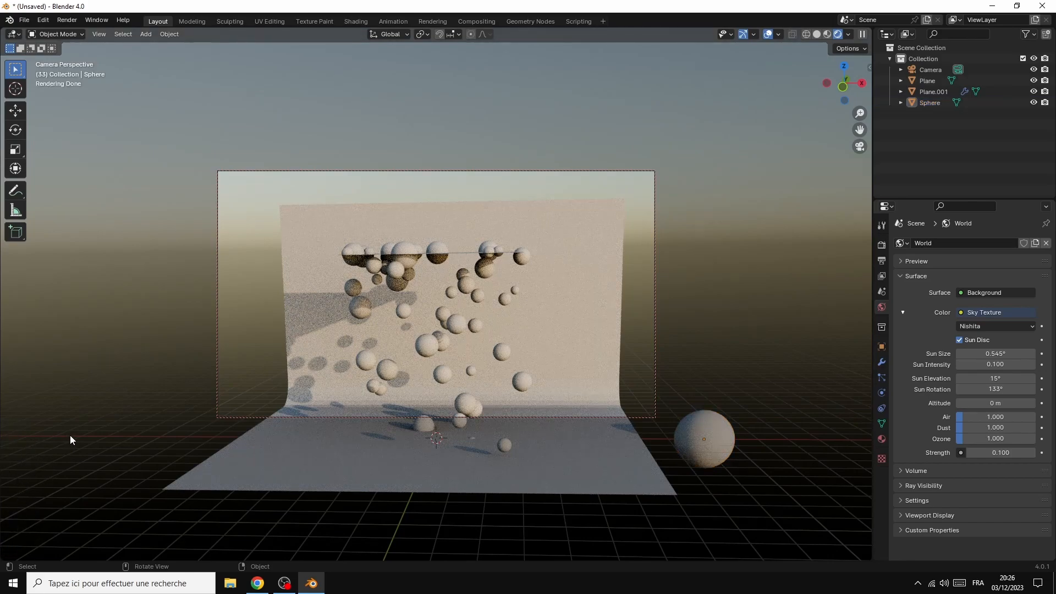
key("ctrl+z")
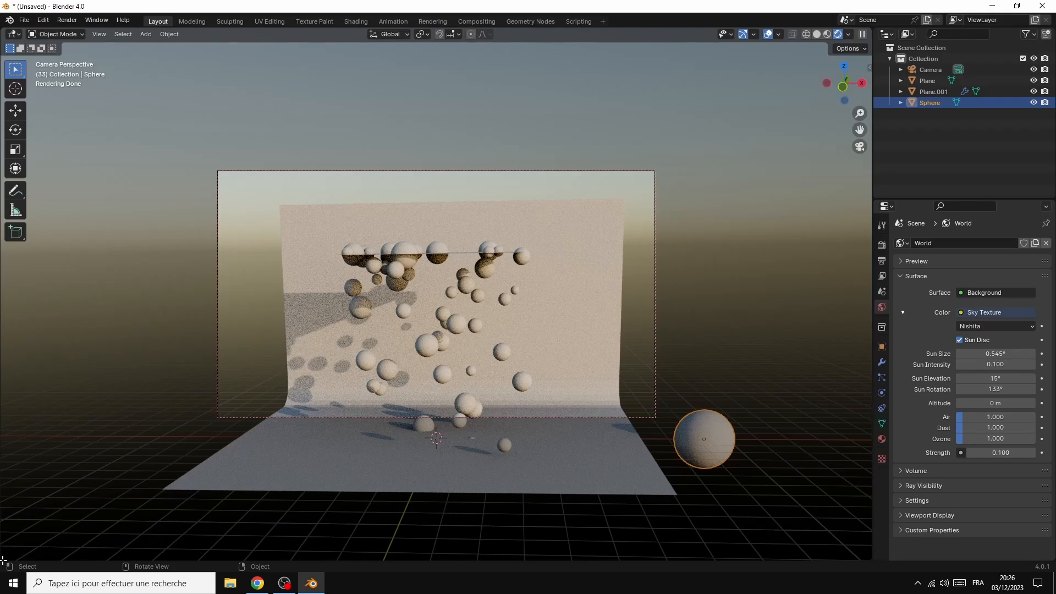
Step: Split a new area off the lower part of the 3D viewport and make it a Shader Editor
left_click_drag(2, 561, 3, 423)
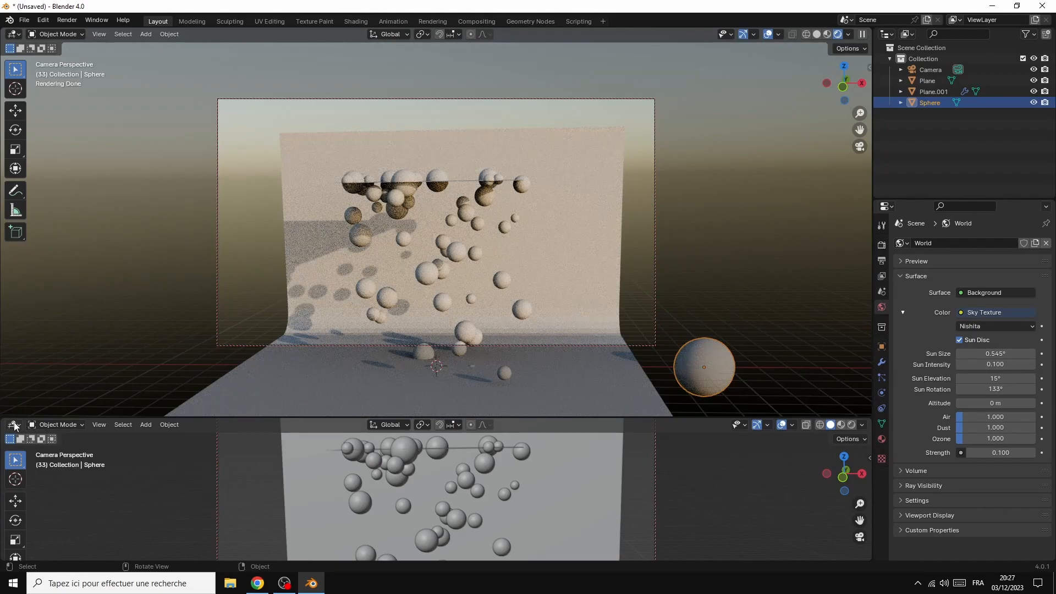
left_click(15, 426)
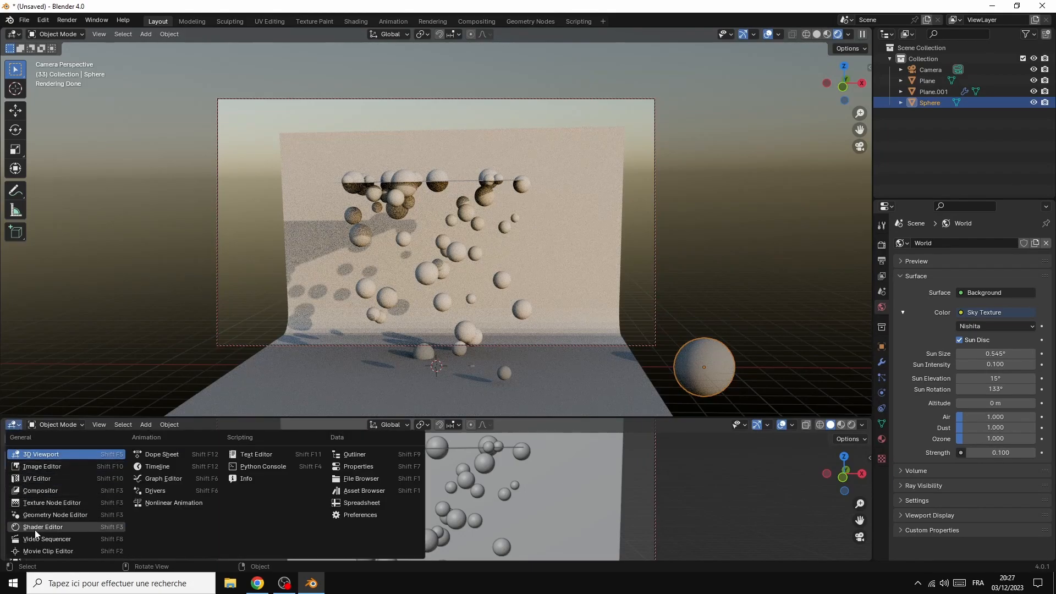
left_click(34, 530)
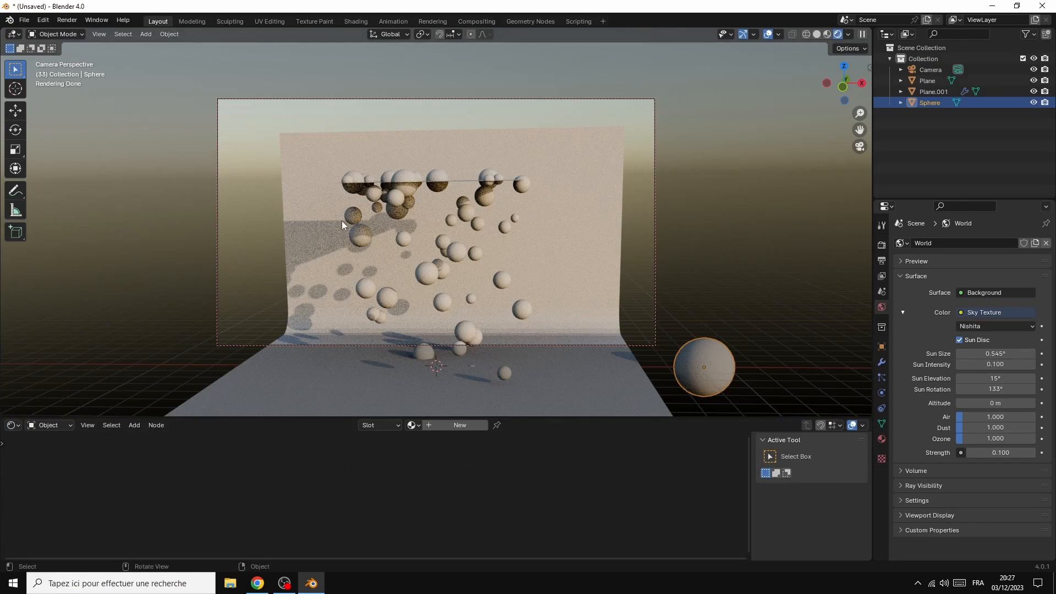
Step: Reframe the backdrop by adjusting the camera angle, and set the camera's focal length to 99 mm and vertical shift to 0.340
left_click(426, 180)
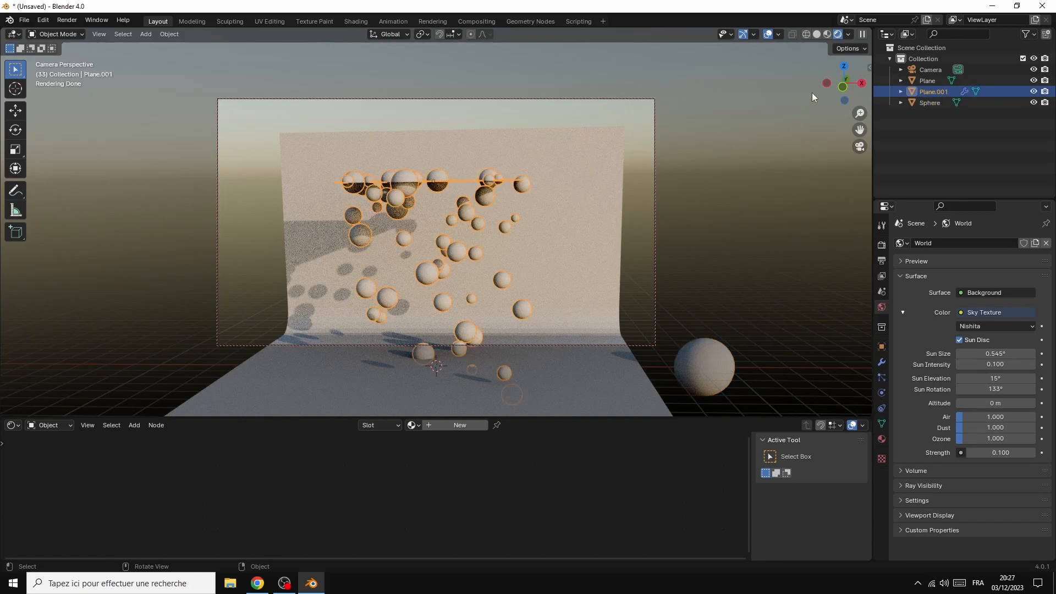
left_click_drag(846, 102, 848, 105)
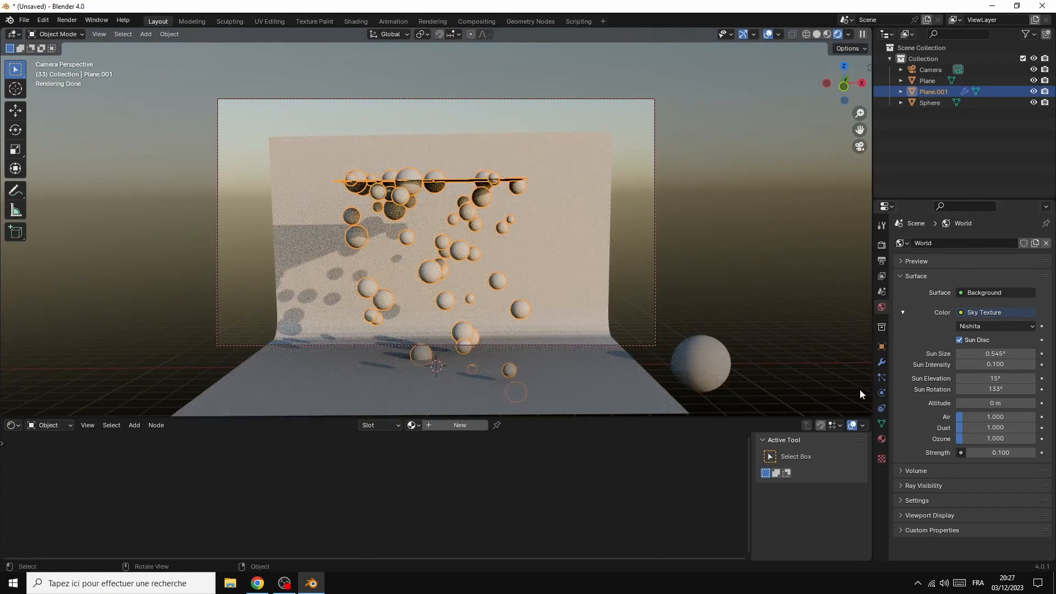
left_click(935, 69)
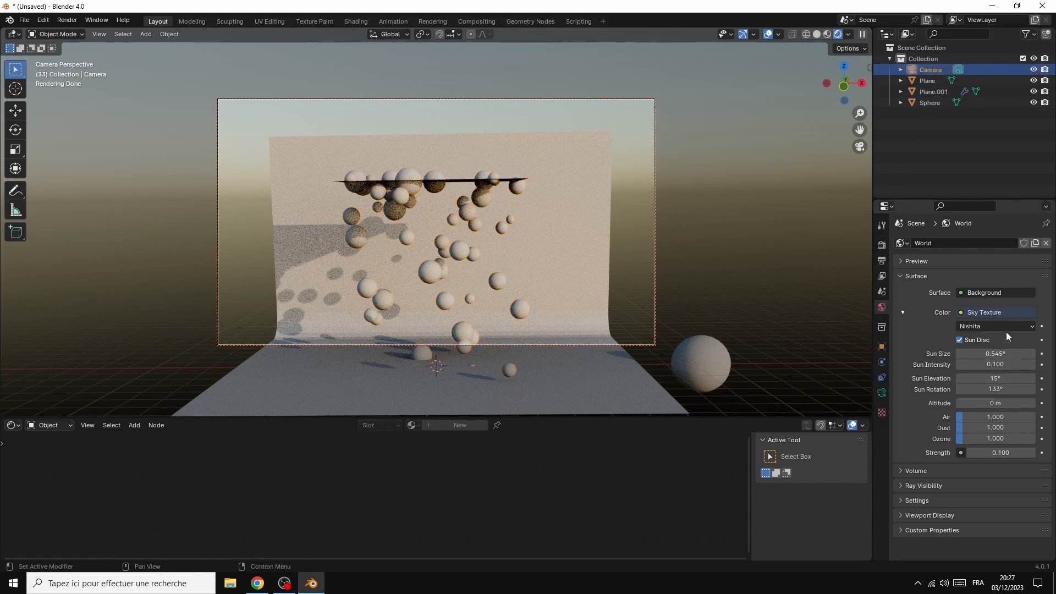
left_click(881, 392)
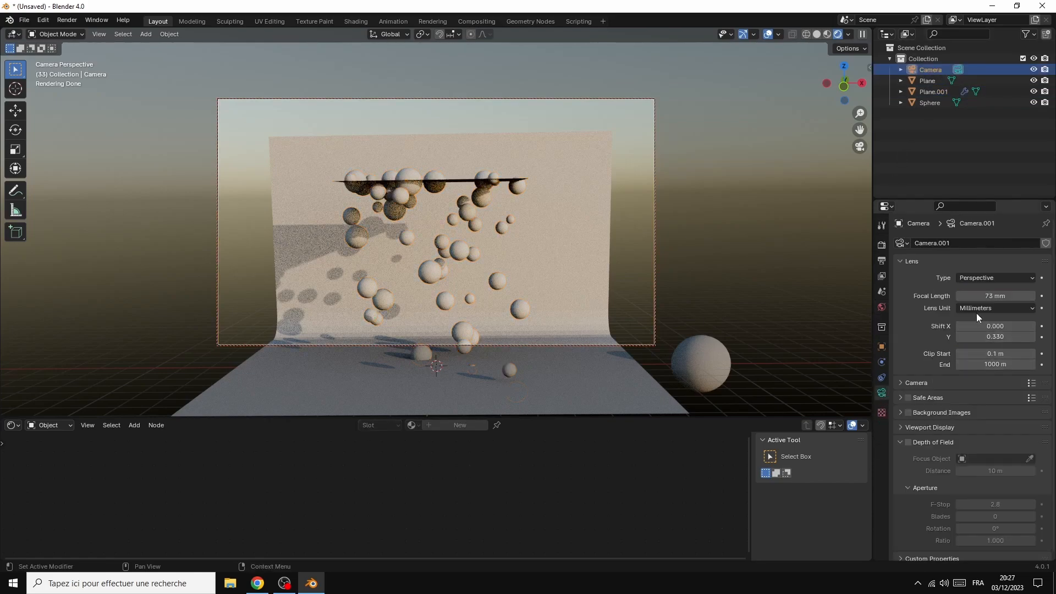
left_click_drag(967, 336, 946, 337)
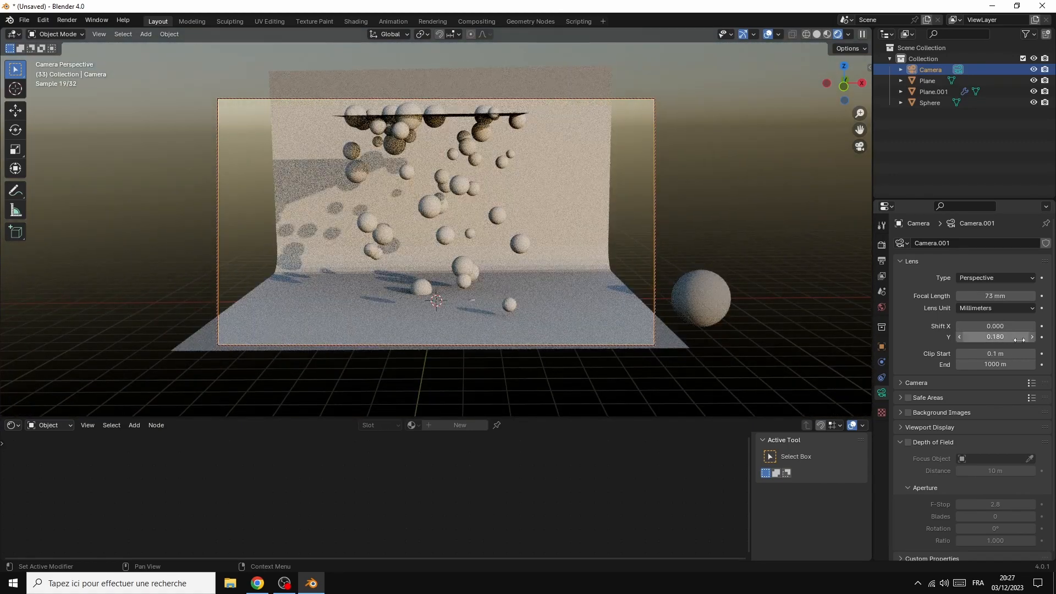
left_click_drag(990, 296, 1010, 296)
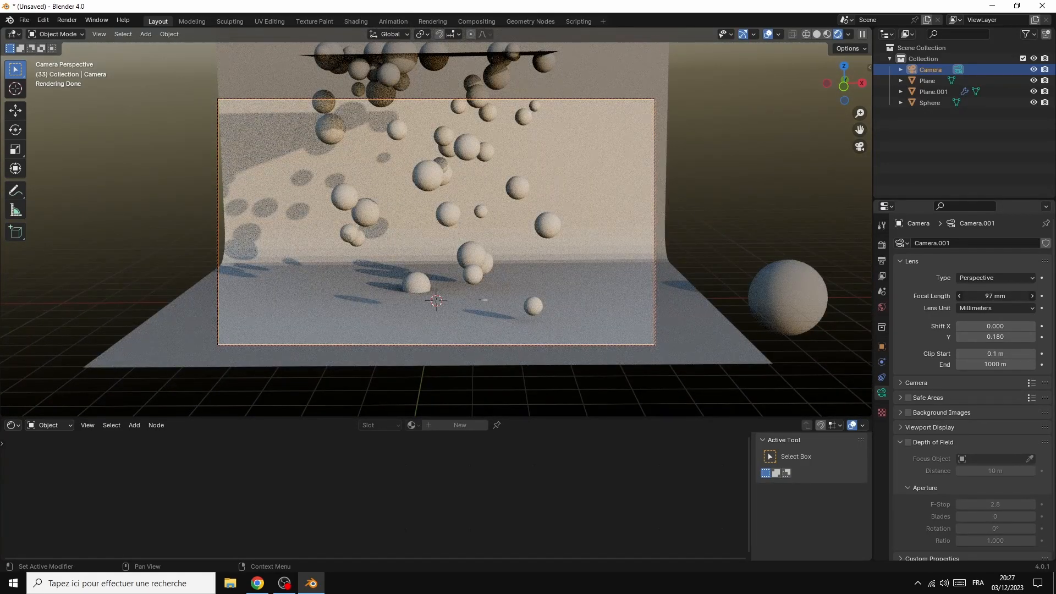
left_click_drag(1010, 296, 1006, 326)
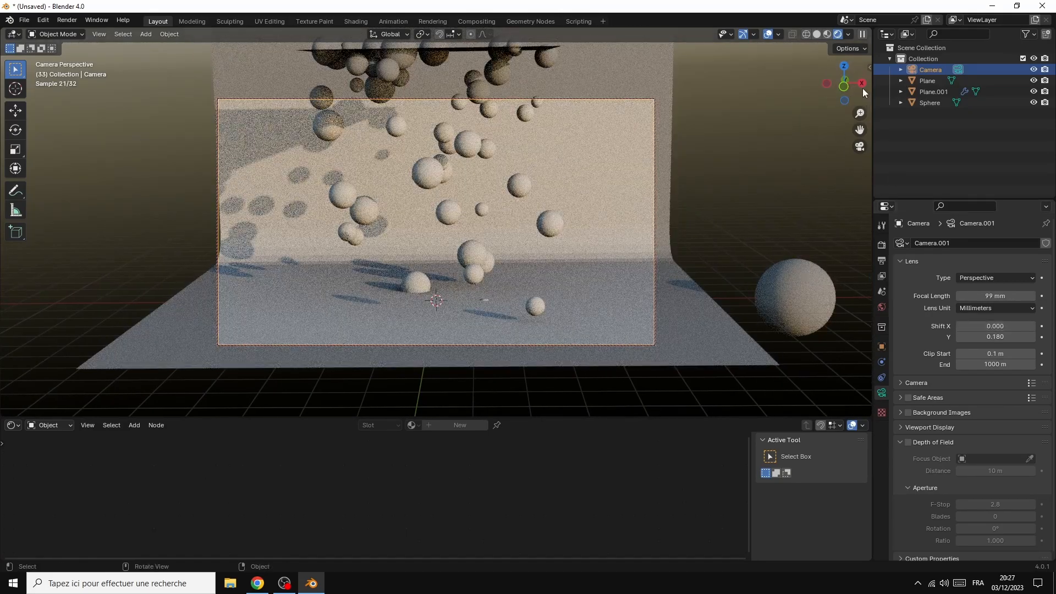
left_click_drag(863, 90, 865, 85)
left_click_drag(995, 336, 1038, 336)
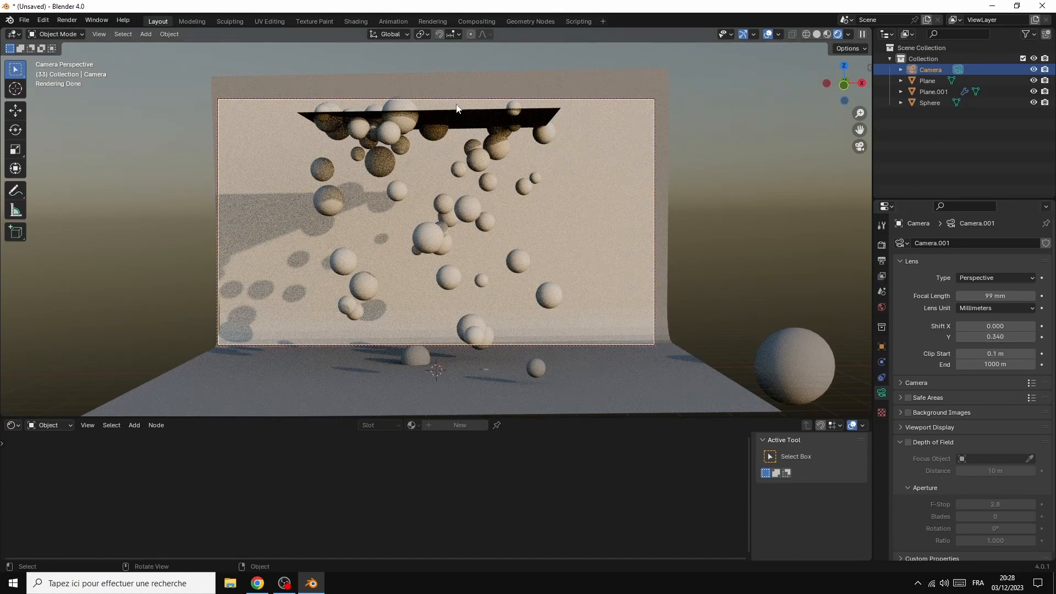
Step: Raise the particle emitter plane along Z in two moves, about 2.02 m and 3.02 m, above the camera frame
left_click(439, 112)
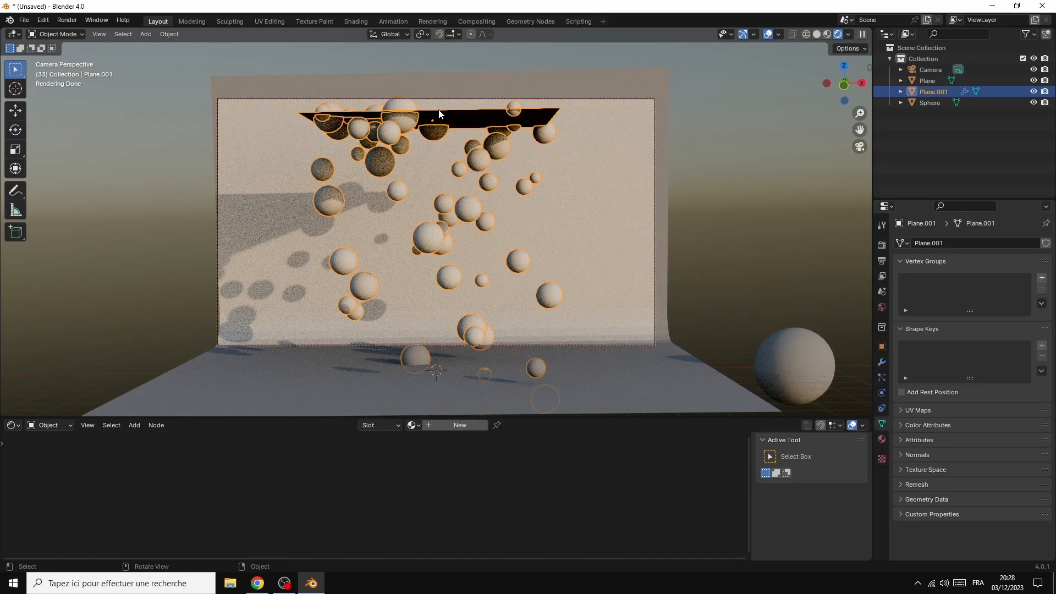
key("g")
key("z")
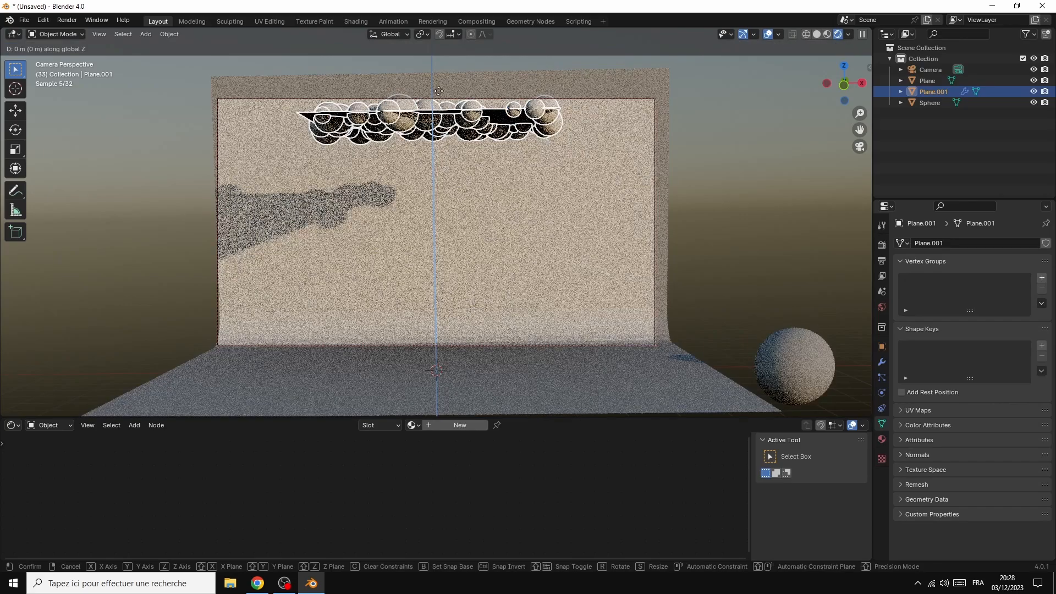
left_click(452, 414)
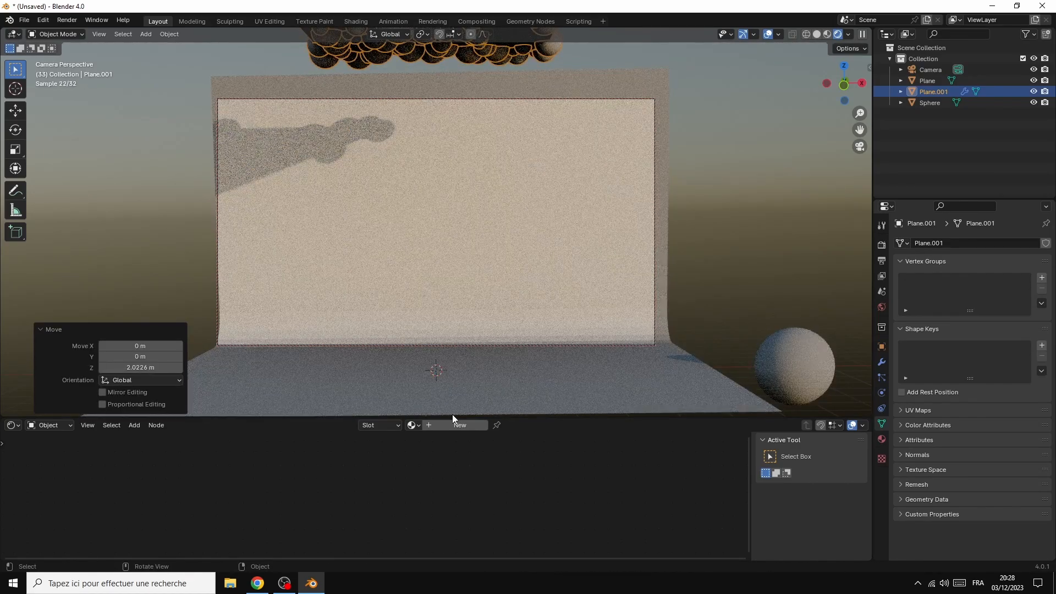
key("g")
key("z")
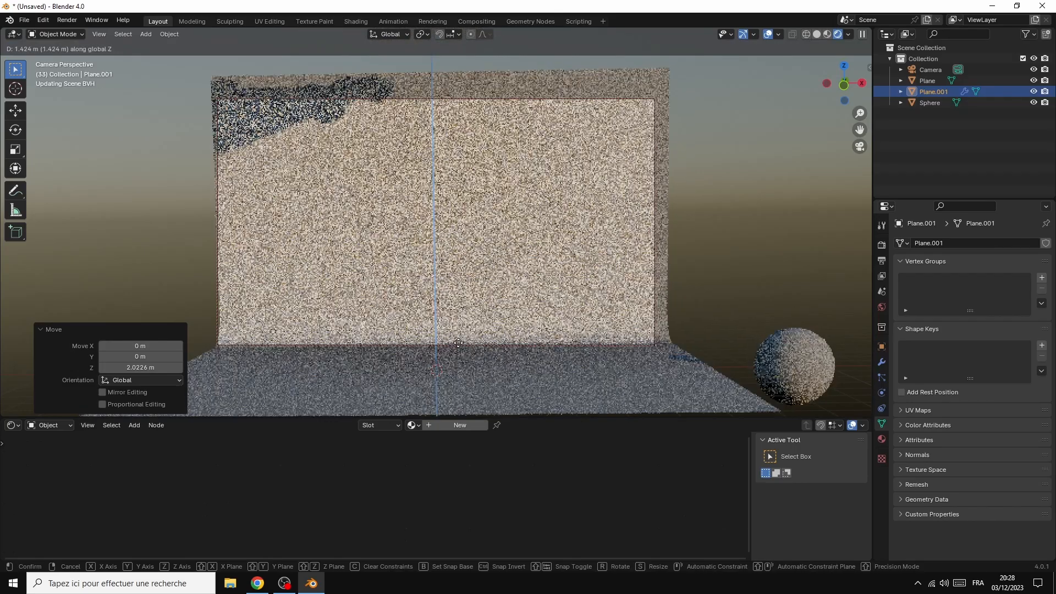
left_click(471, 294)
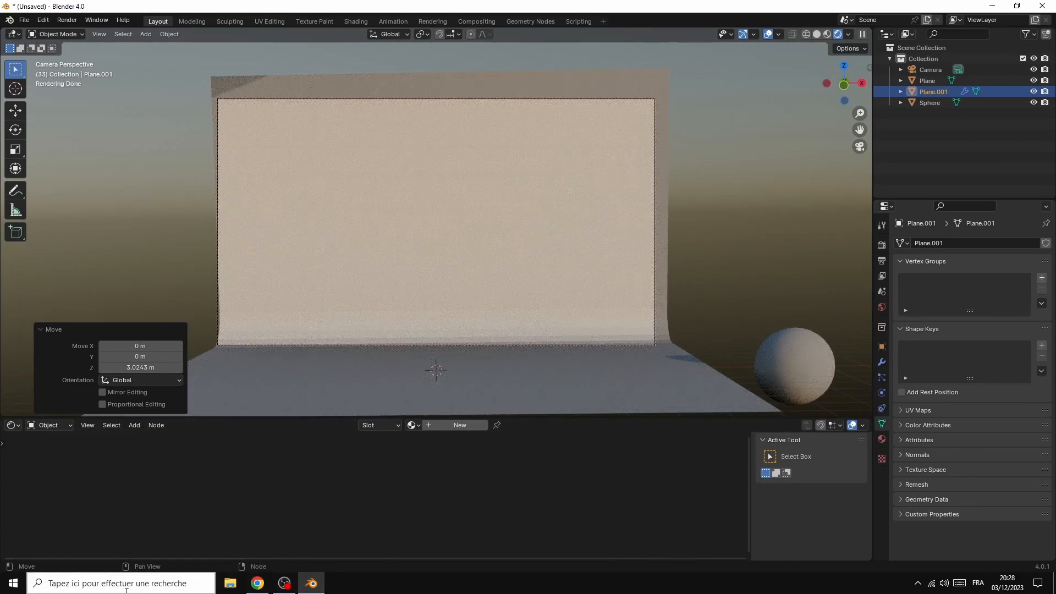
Step: Split a strip off the lower part of the Shader Editor and make it a Timeline
left_click_drag(4, 544, 6, 519)
left_click(14, 528)
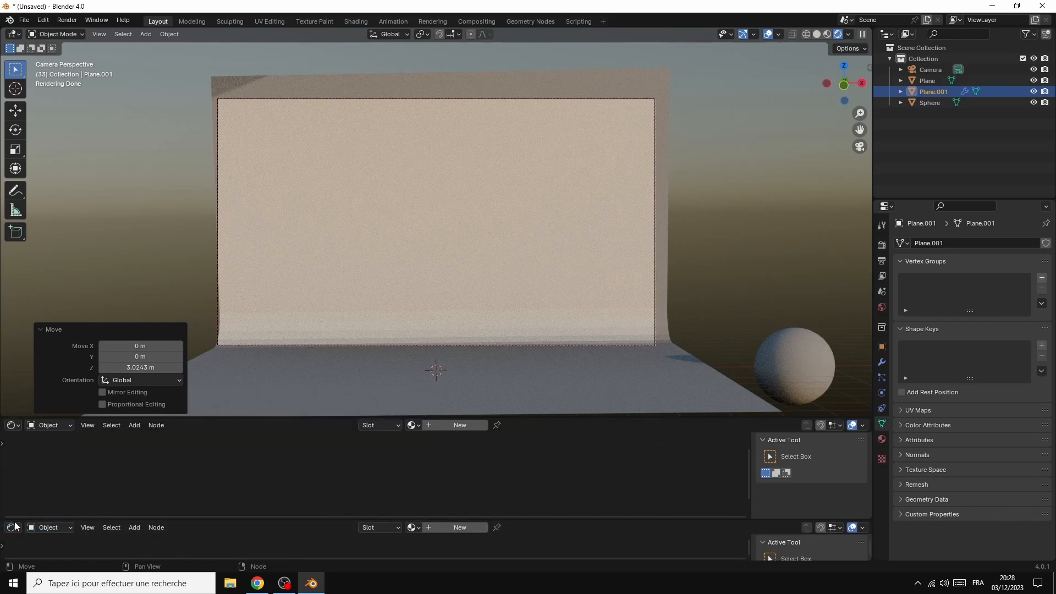
left_click(20, 529)
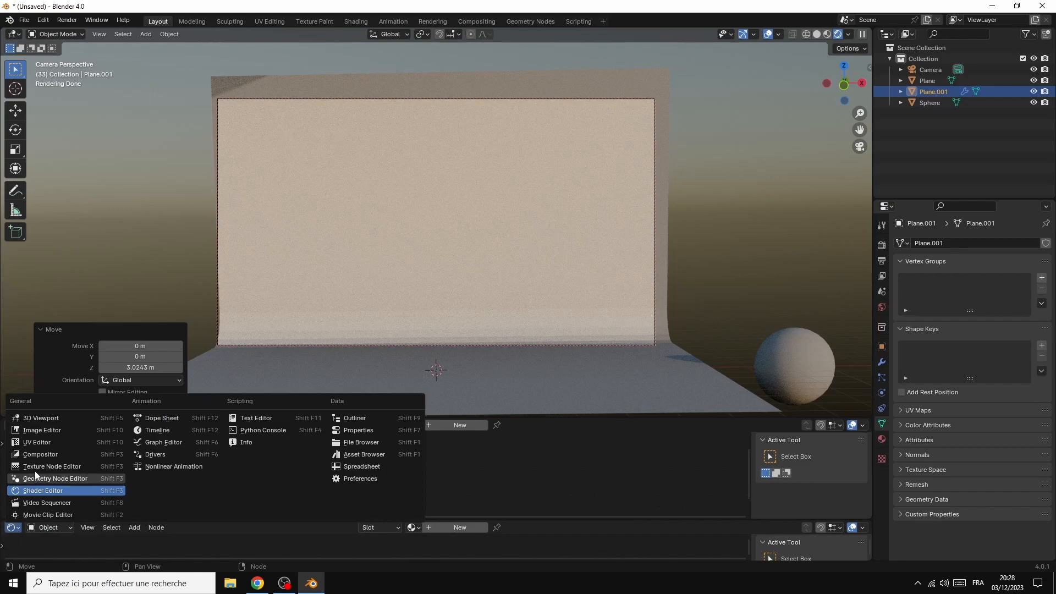
left_click(150, 429)
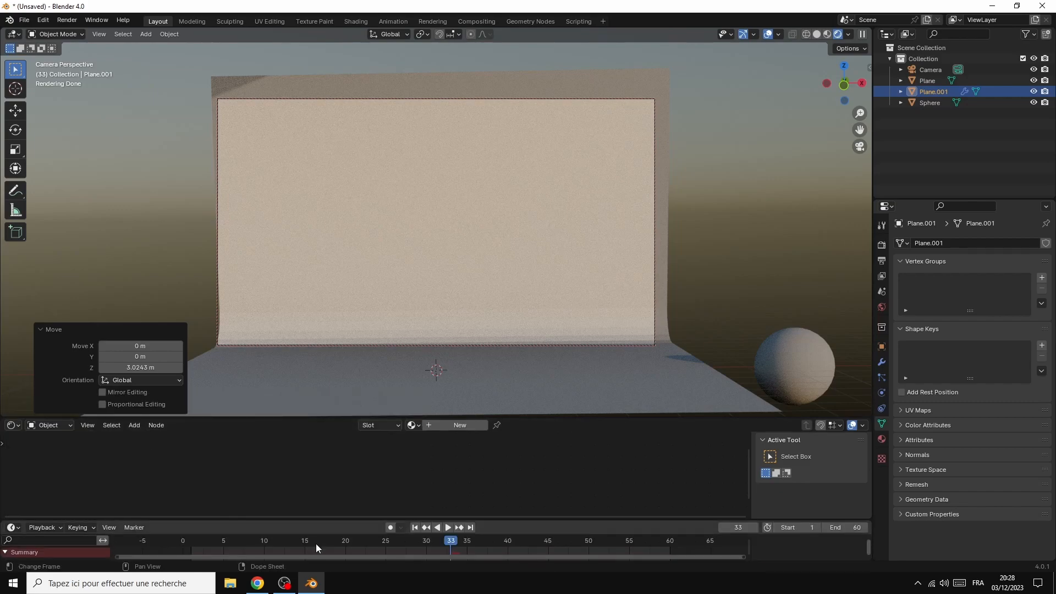
Step: Preview the particle animation, go to frame 23, and lower the emitter plane about 3.46 m along Z
left_click(448, 527)
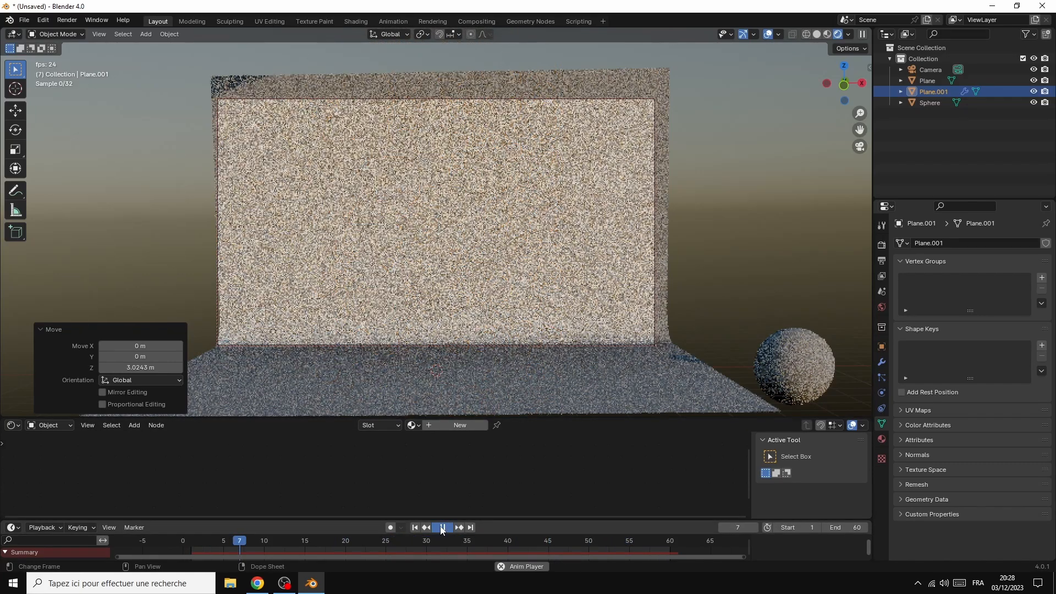
left_click(442, 527)
left_click_drag(259, 540, 369, 565)
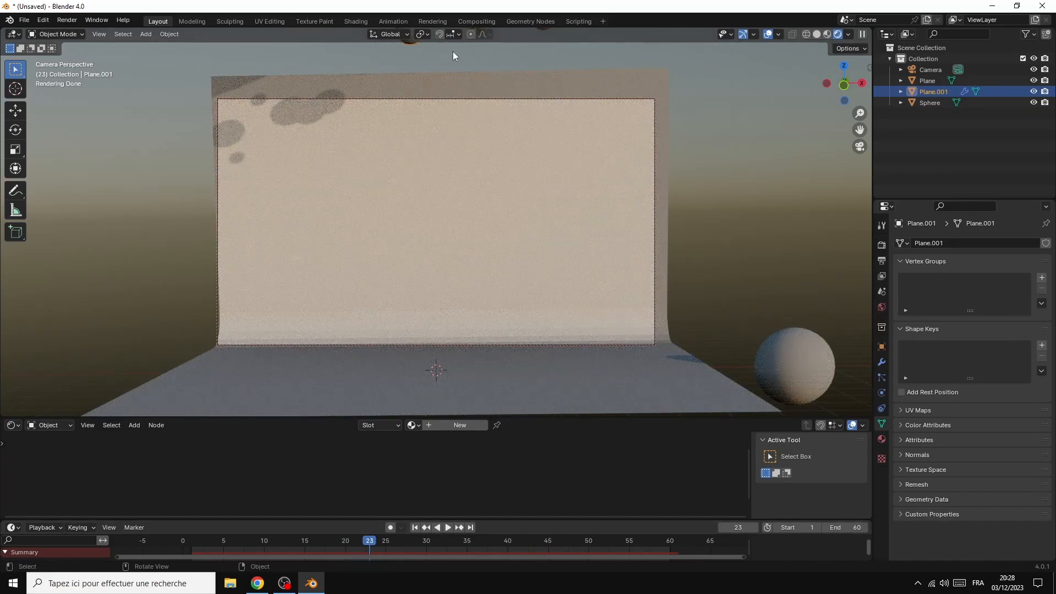
key("g")
key("z")
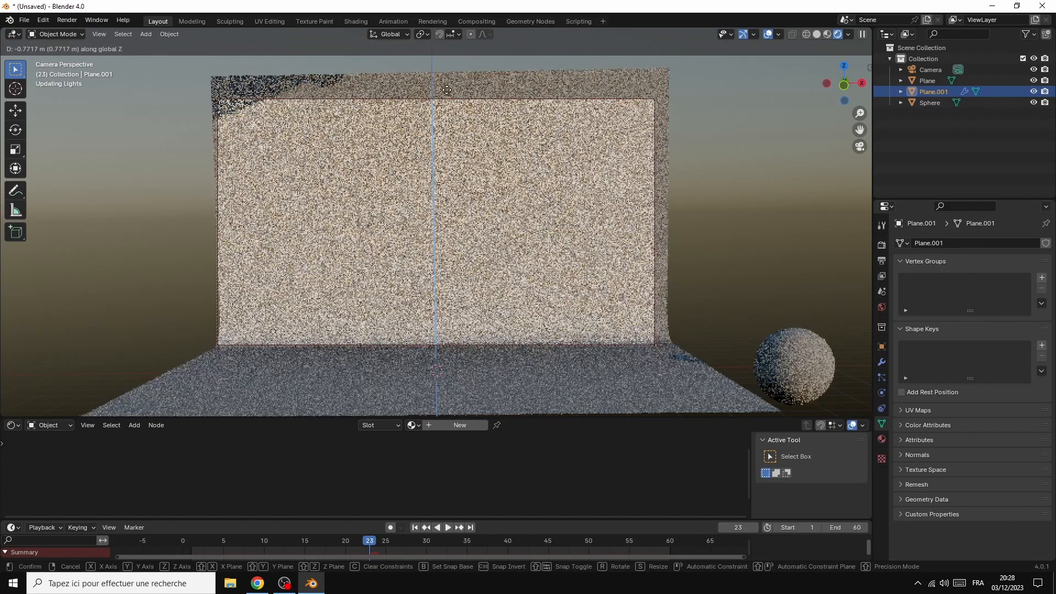
left_click(445, 176)
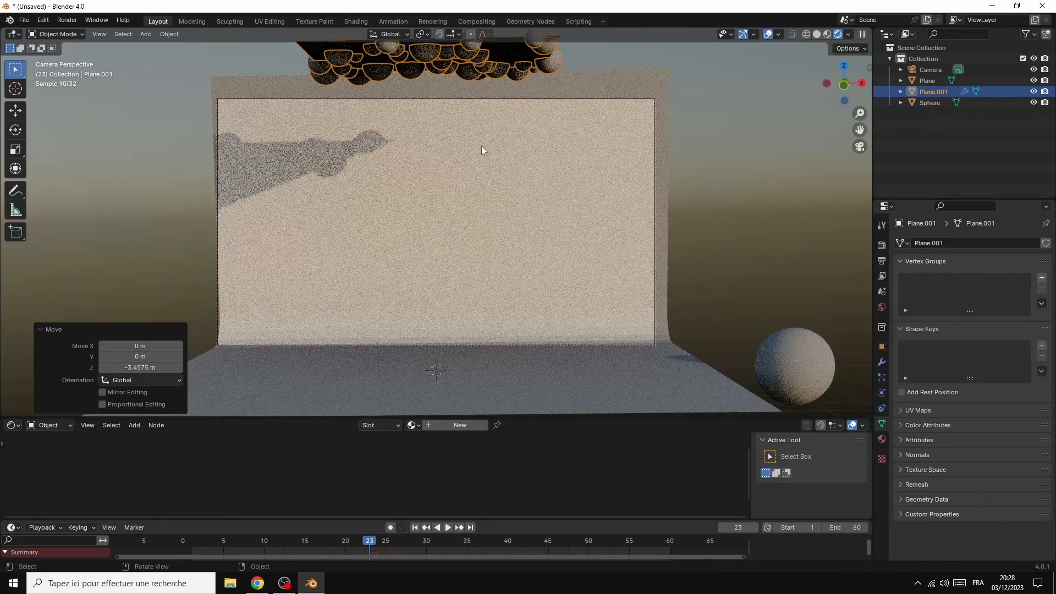
Step: Set the world sky's sun rotation to 109° and background strength to 0.2, checking them with playback stopped at frame 31
left_click(880, 307)
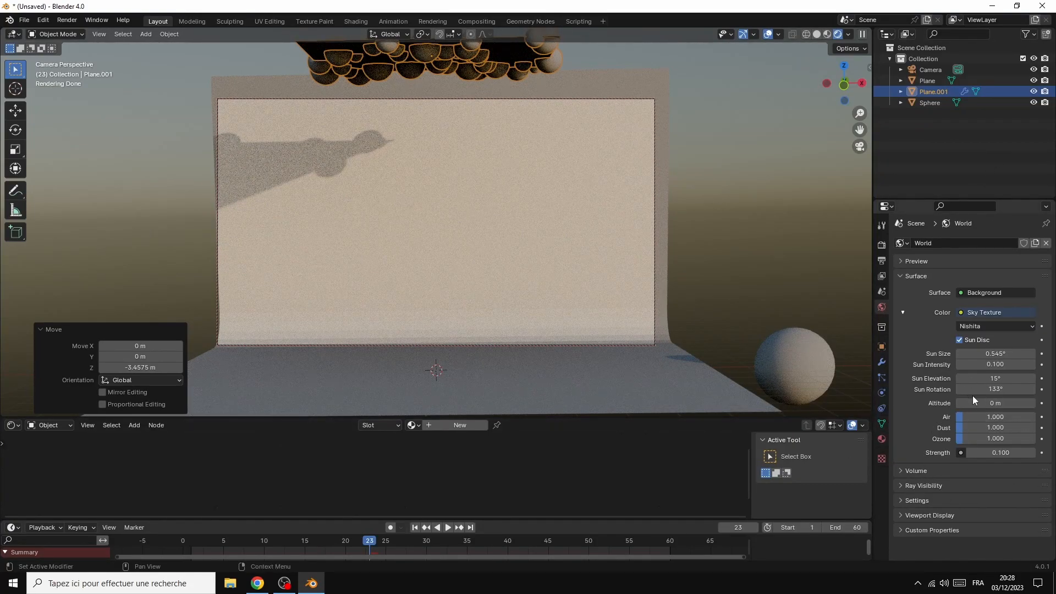
mouse_move(993, 389)
left_mouse_down()
mouse_move(1045, 389)
mouse_move(974, 389)
mouse_move(983, 389)
left_mouse_up()
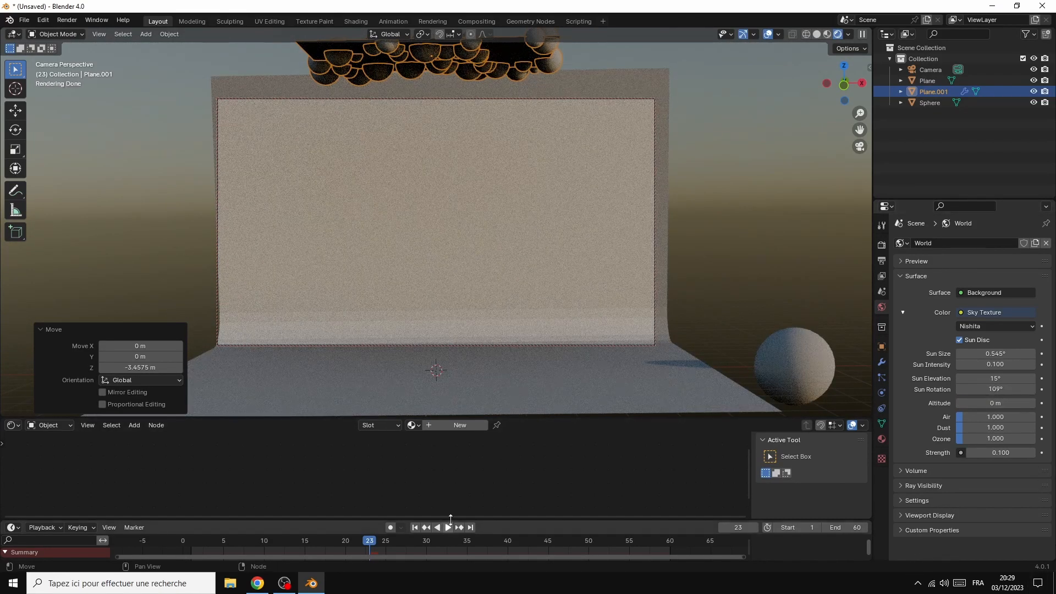
left_click(447, 527)
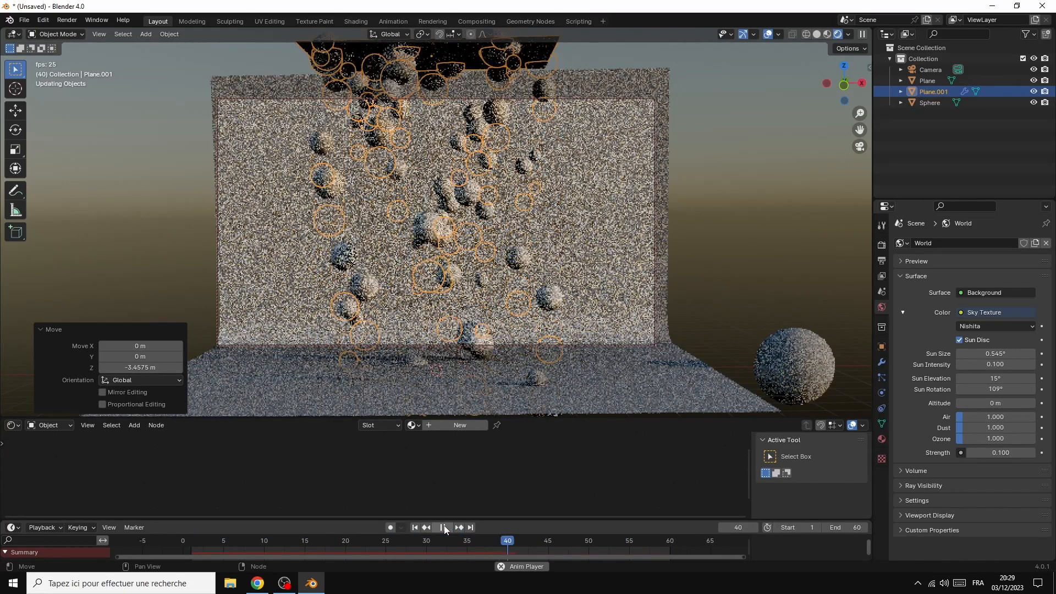
key("space")
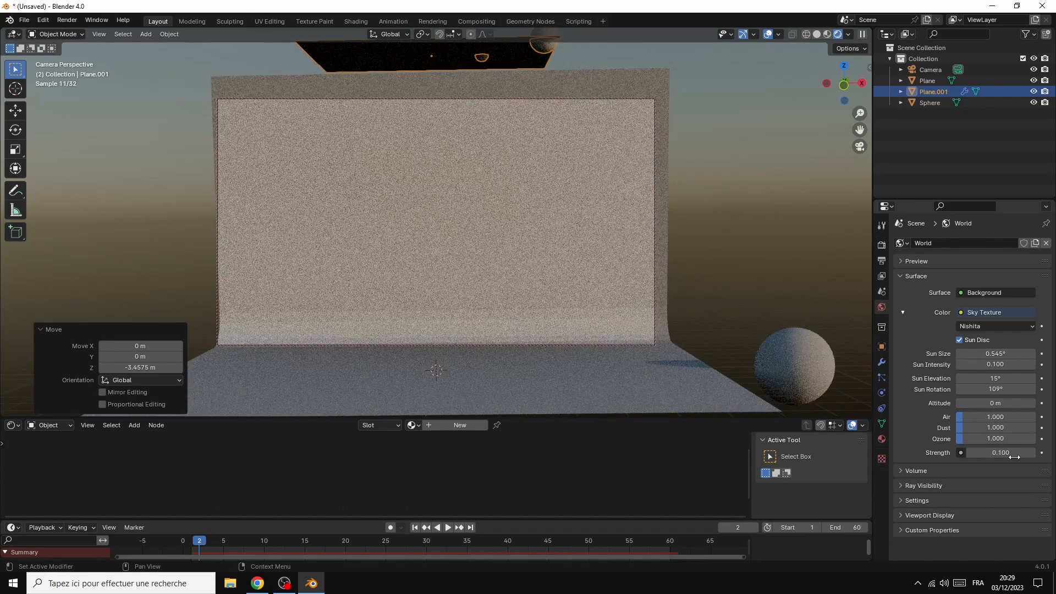
left_click(1032, 452)
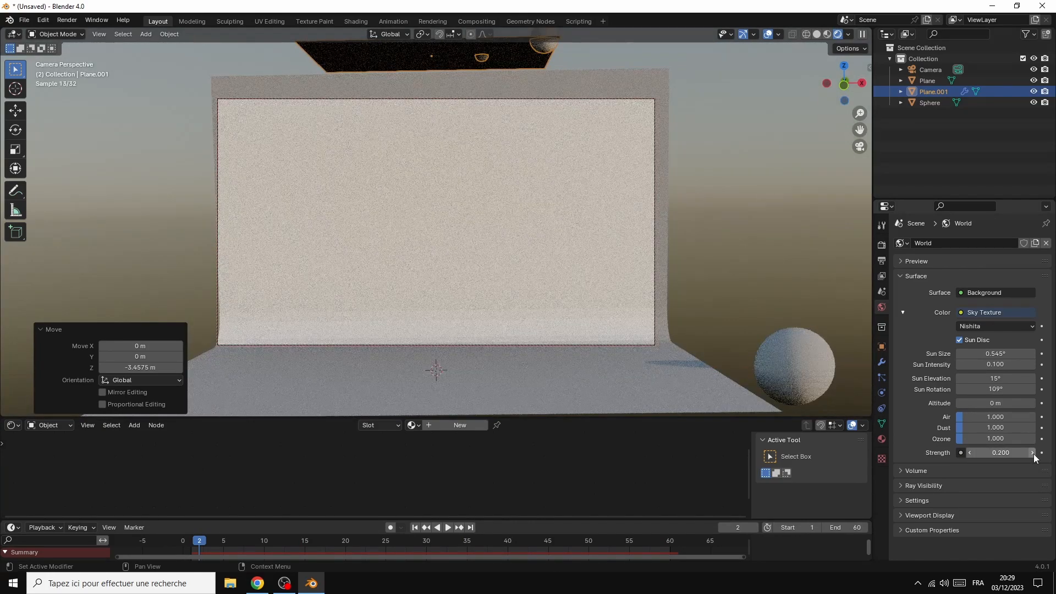
left_click(446, 528)
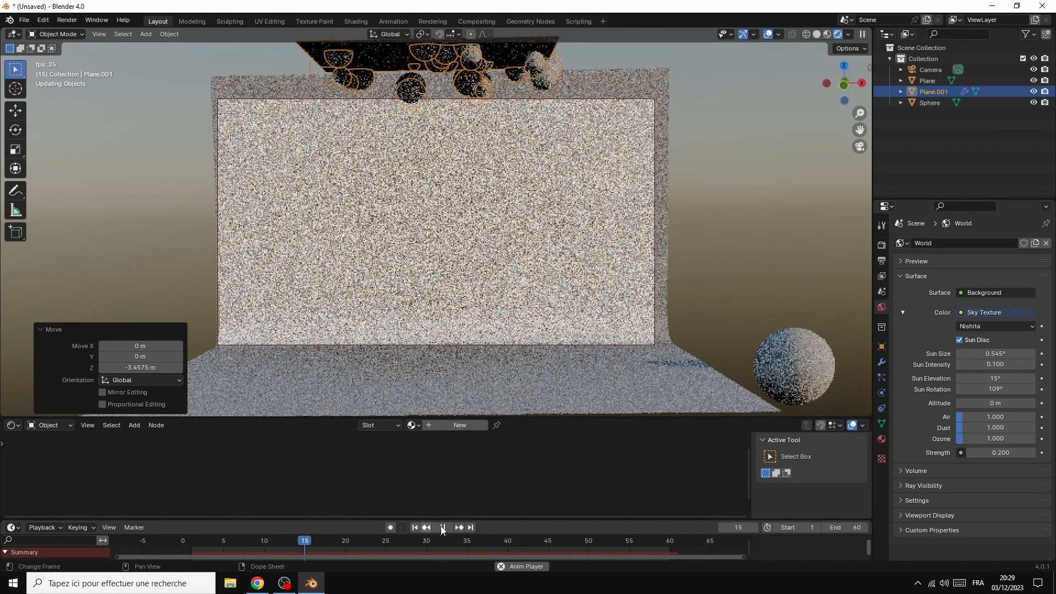
left_click(442, 528)
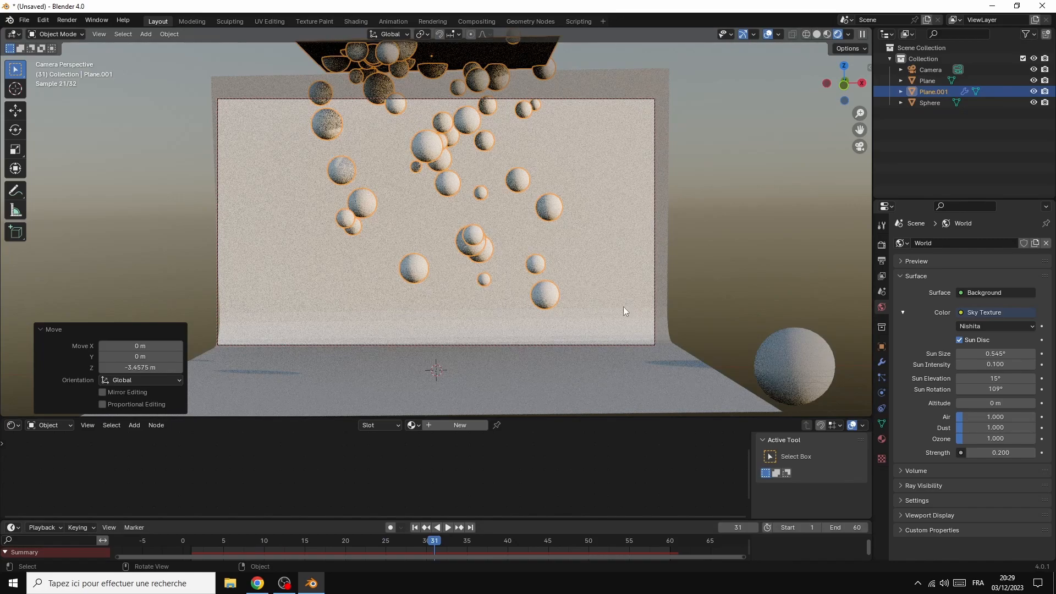
Step: Select the large source sphere beside the backdrop, enlarge the Shader Editor, and give the sphere a new material
left_click(800, 368)
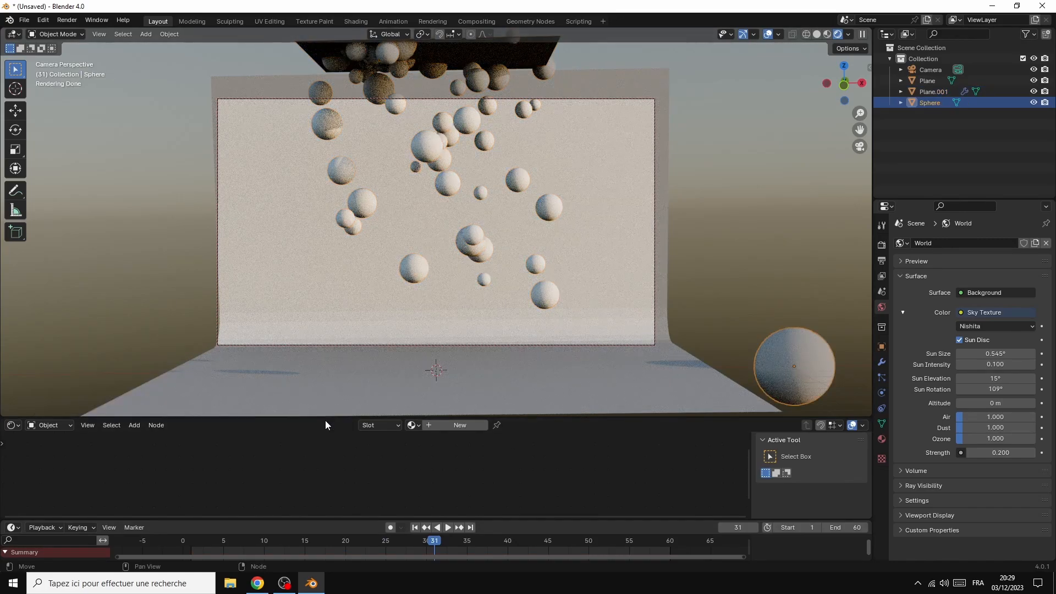
left_click_drag(321, 416, 334, 362)
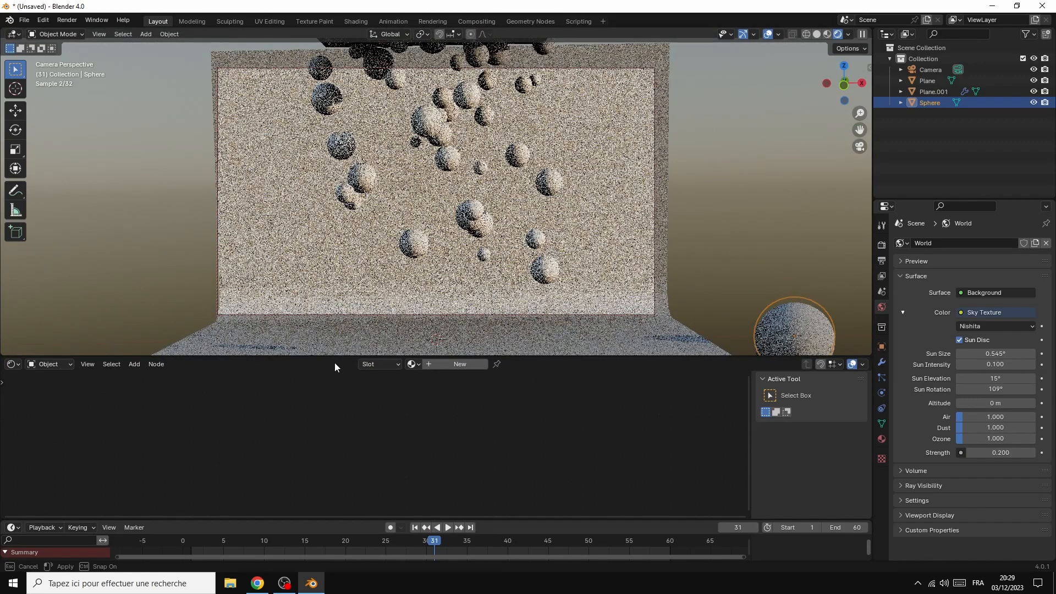
left_click(457, 367)
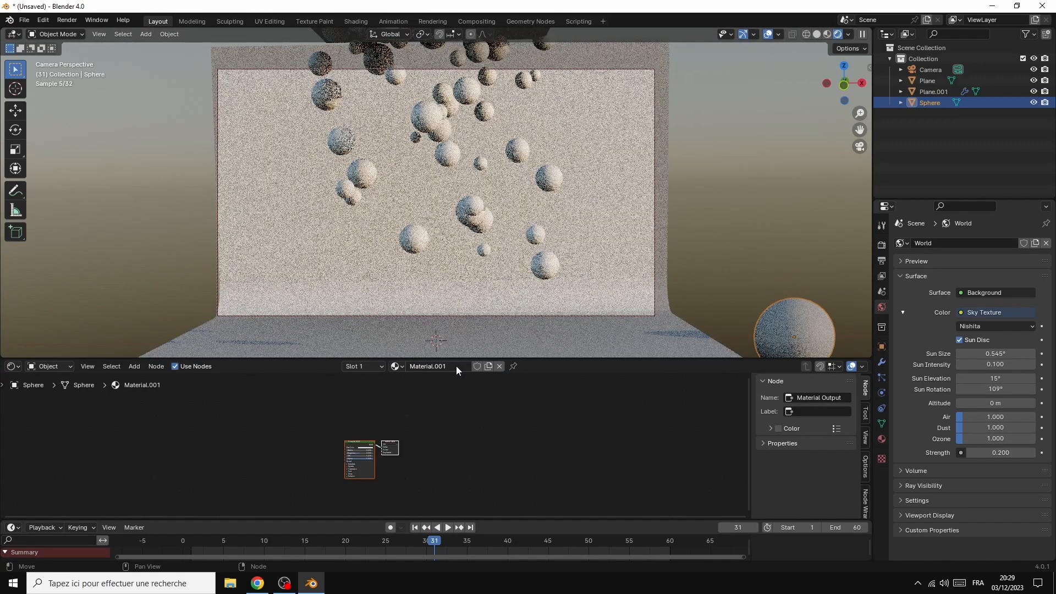
Step: Hide the Shader Editor's sidebar and extend the editor upward, keeping the falling spheres in view in the shortened viewport
left_click(344, 442)
left_click_drag(320, 428, 445, 509)
left_click_drag(375, 441, 583, 390)
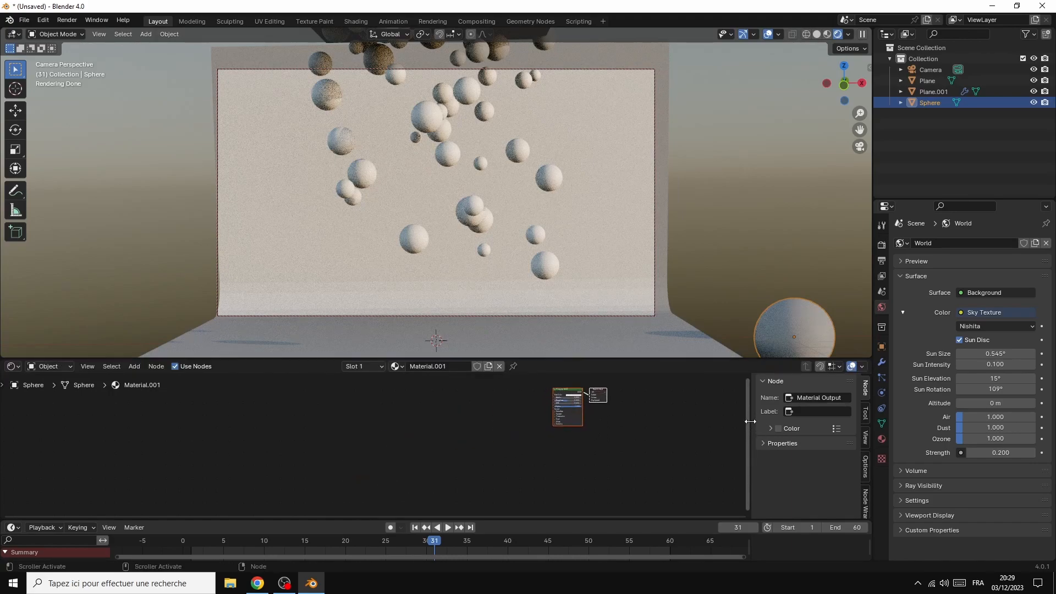
left_click_drag(750, 421, 770, 396)
scroll(731, 465, "up", 1)
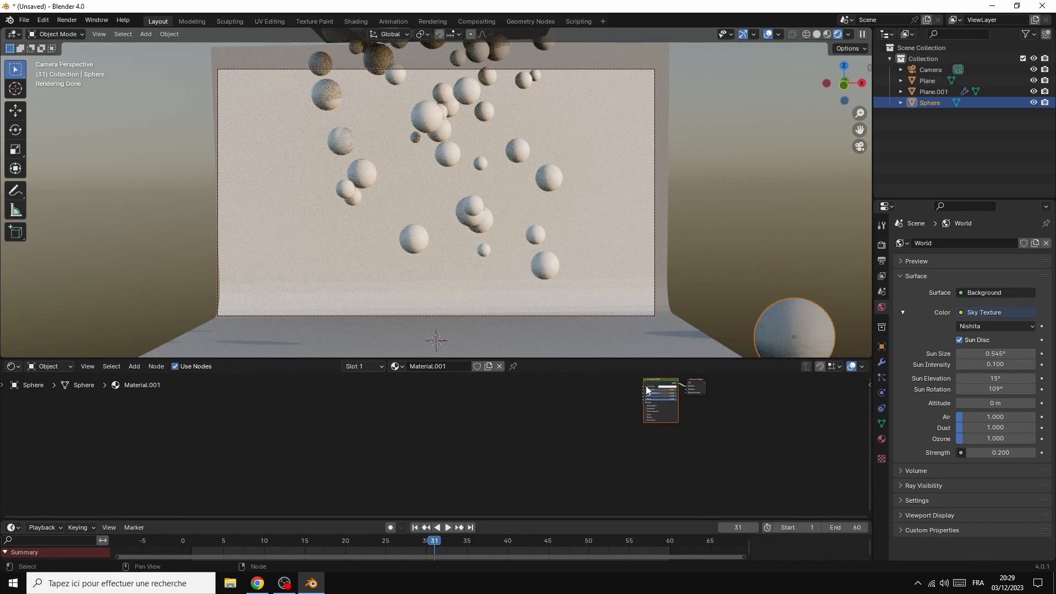
left_click_drag(583, 360, 593, 234)
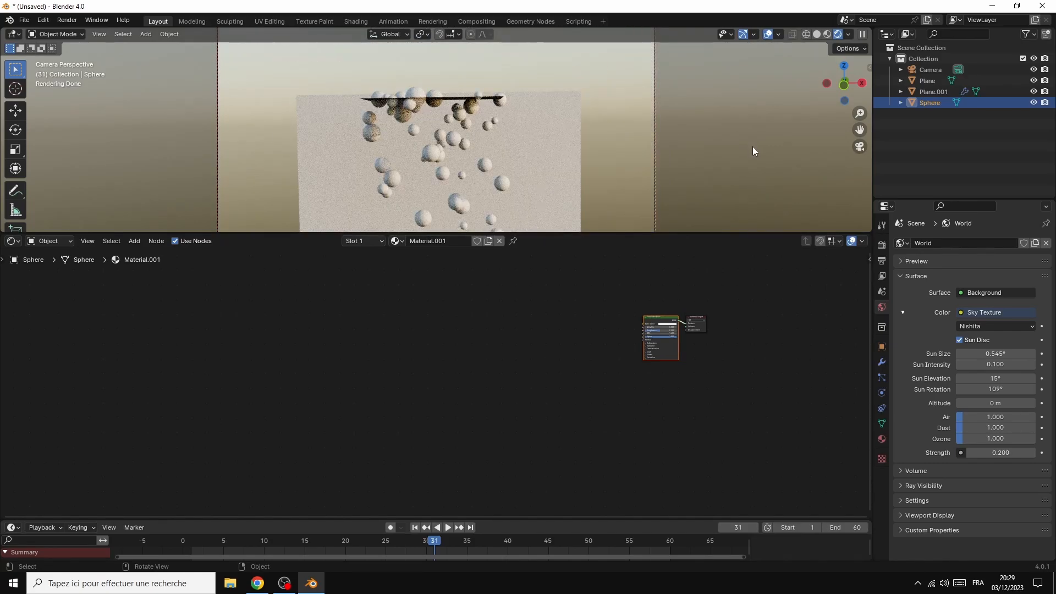
scroll(752, 147, "up", 4)
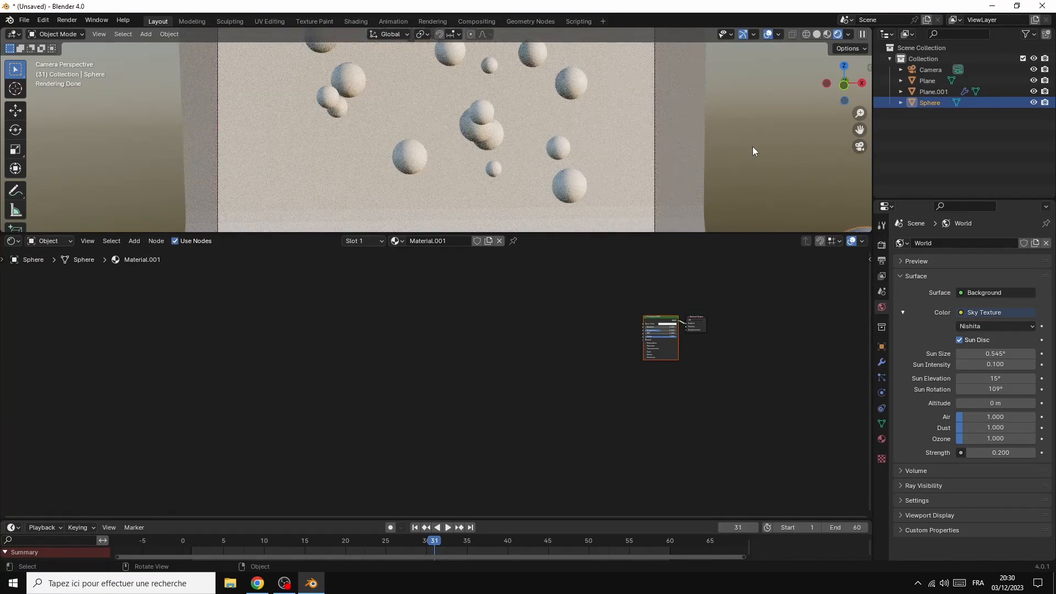
scroll(752, 148, "down", 2)
scroll(753, 148, "up", 2)
scroll(691, 384, "up", 3)
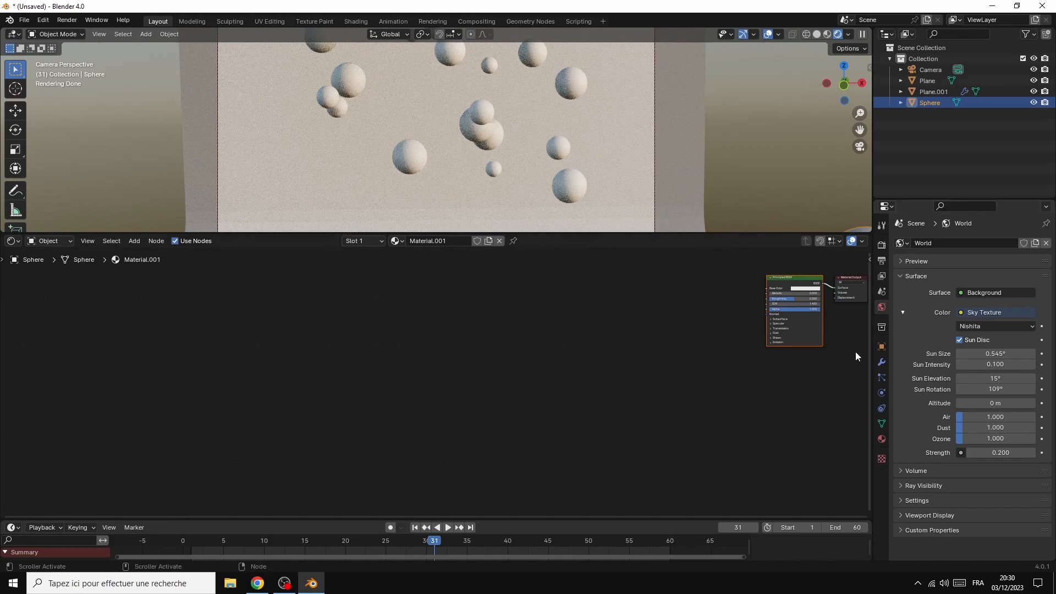
Step: Rearrange the Principled BSDF and Material Output nodes with more space between them and free room before the BSDF
left_click_drag(436, 516, 633, 511)
scroll(729, 364, "up", 1)
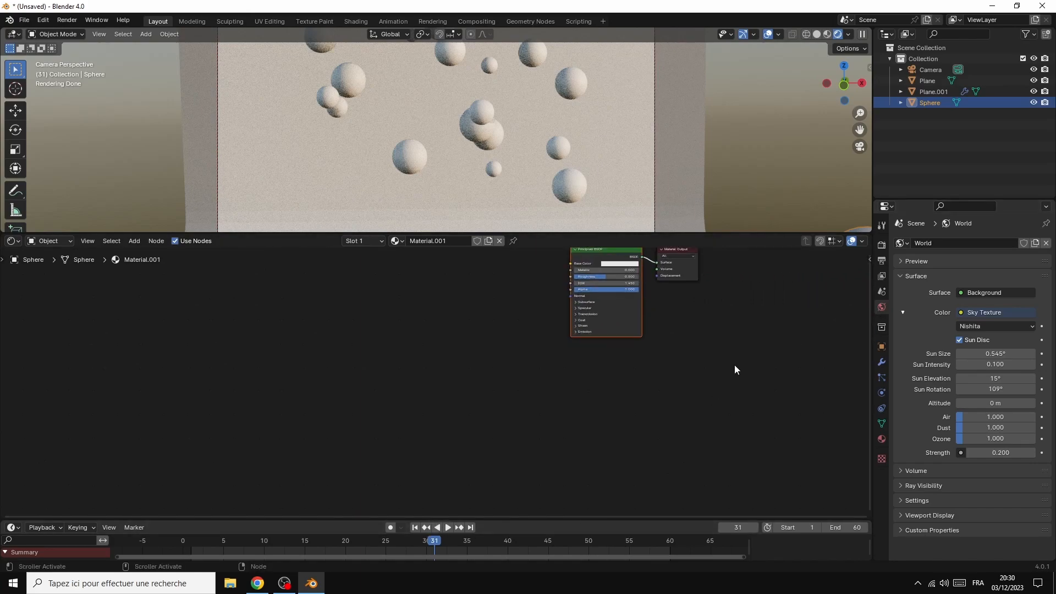
left_click_drag(608, 250, 579, 321)
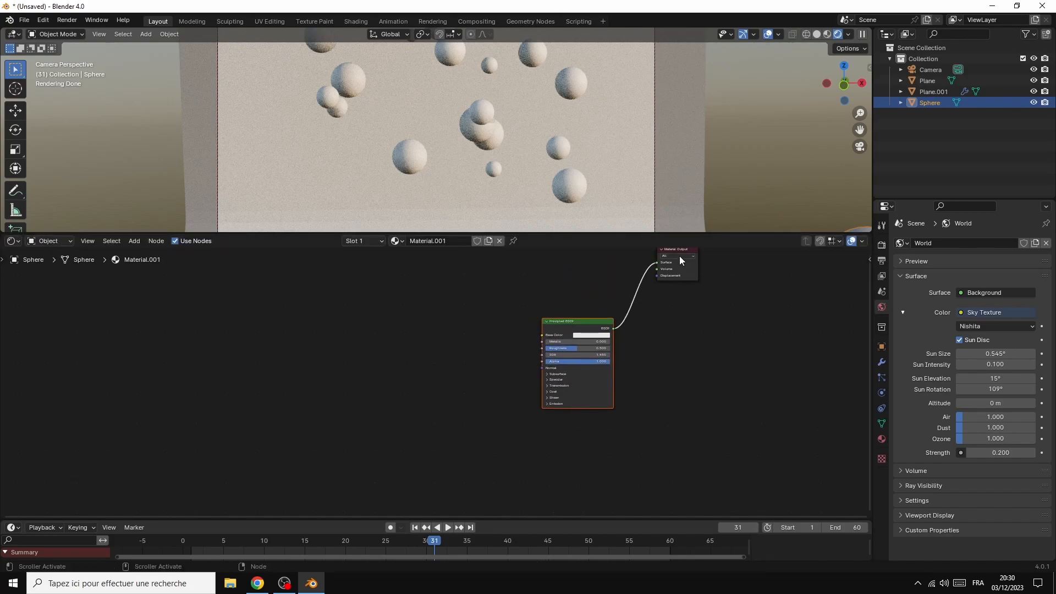
left_click_drag(692, 268, 693, 369)
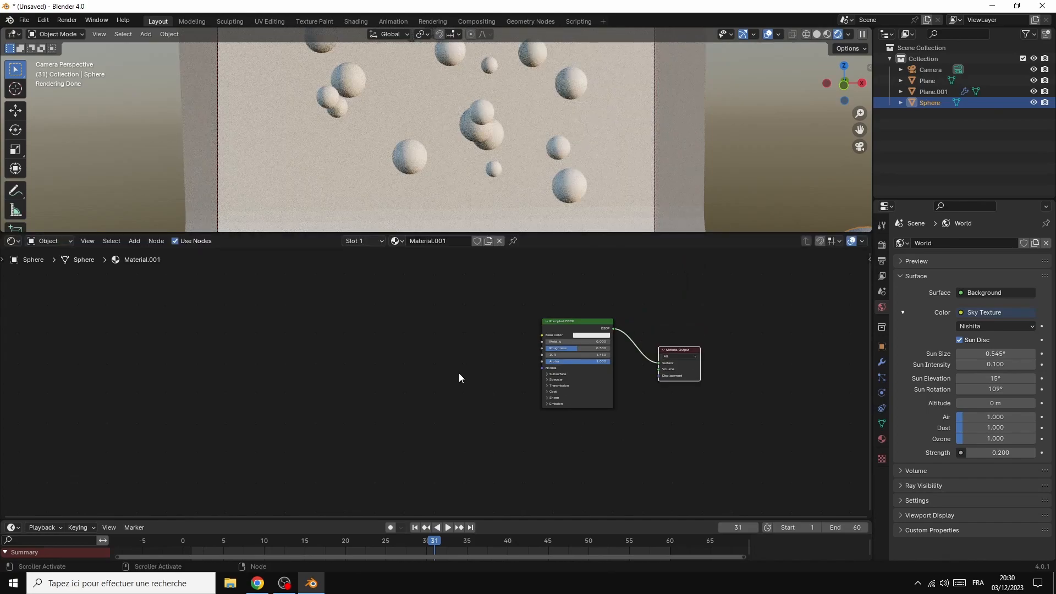
scroll(452, 377, "up", 3)
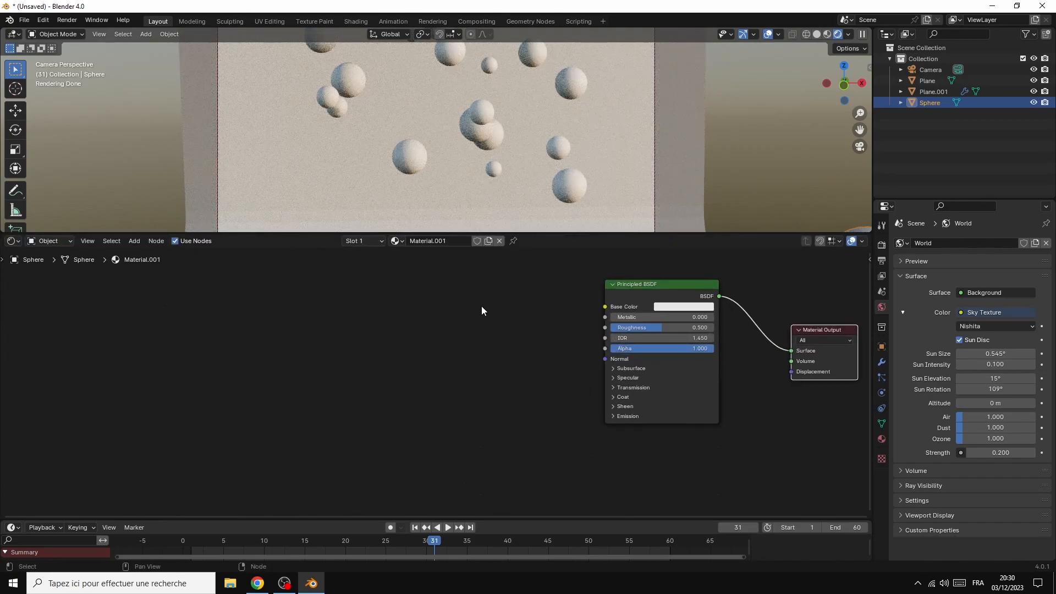
scroll(456, 365, "up", 2)
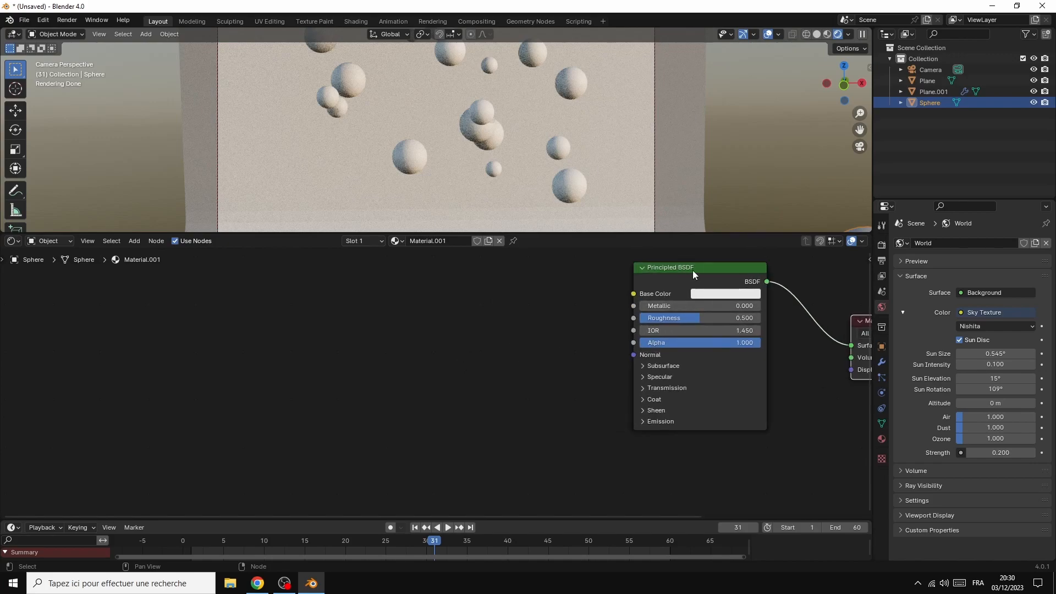
left_click_drag(684, 267, 610, 282)
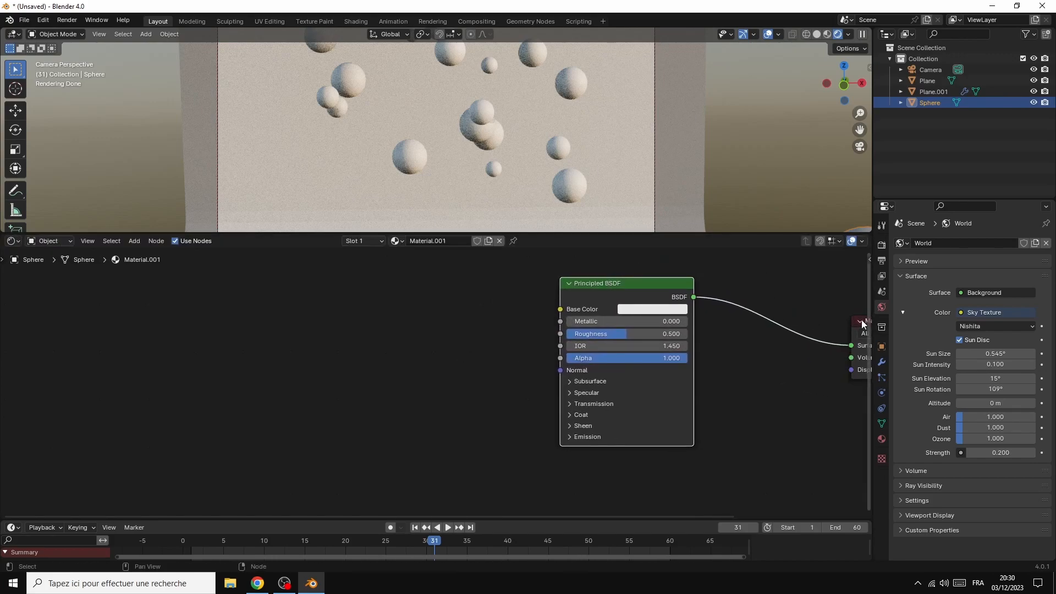
left_click_drag(853, 324, 811, 323)
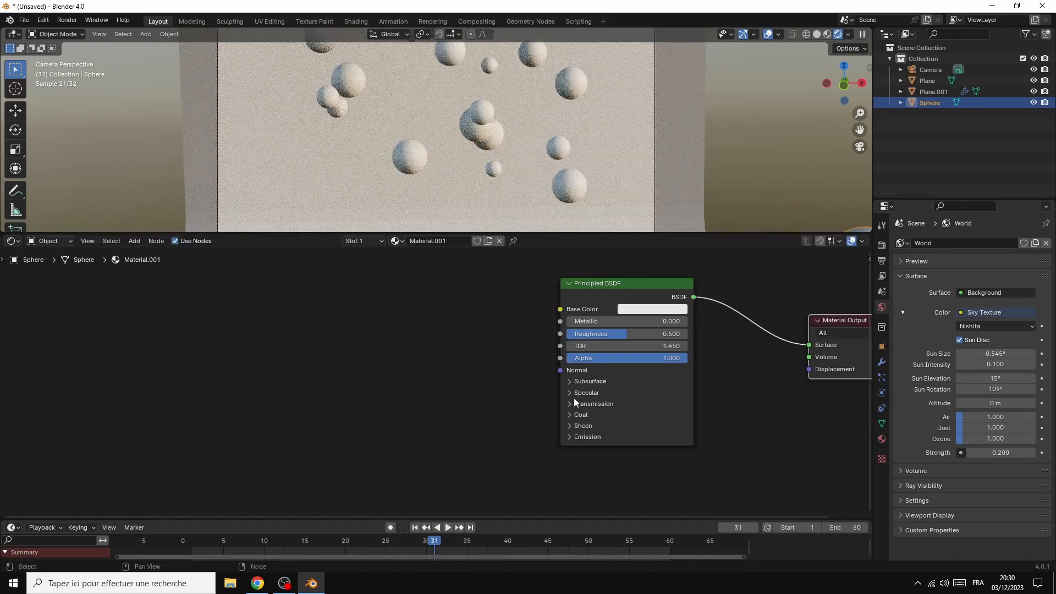
Step: Add a Color Ramp node before the Principled BSDF and connect its Color output to Base Color
left_click(133, 241)
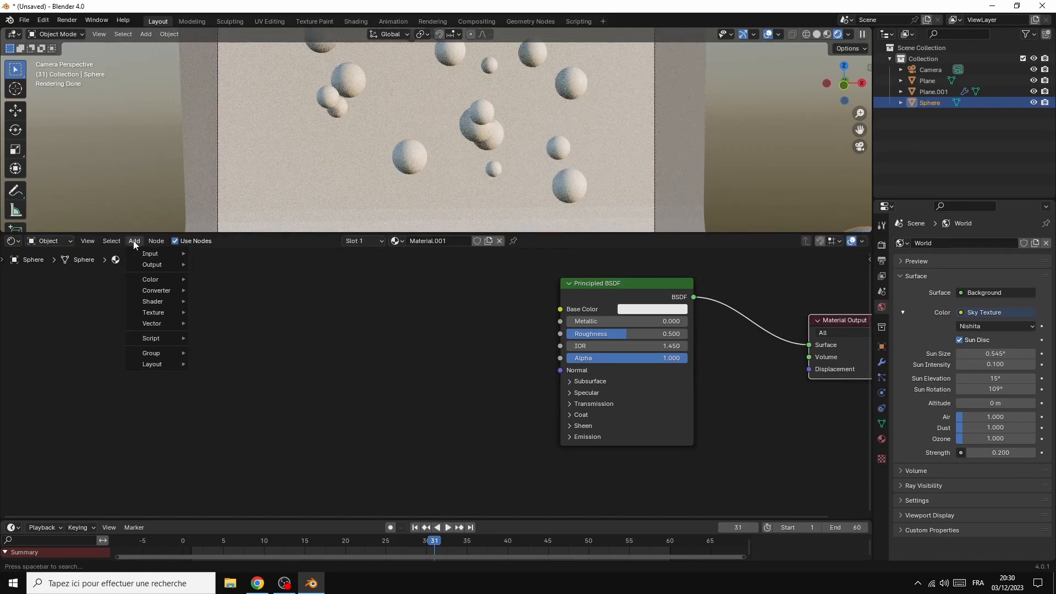
mouse_move(159, 297)
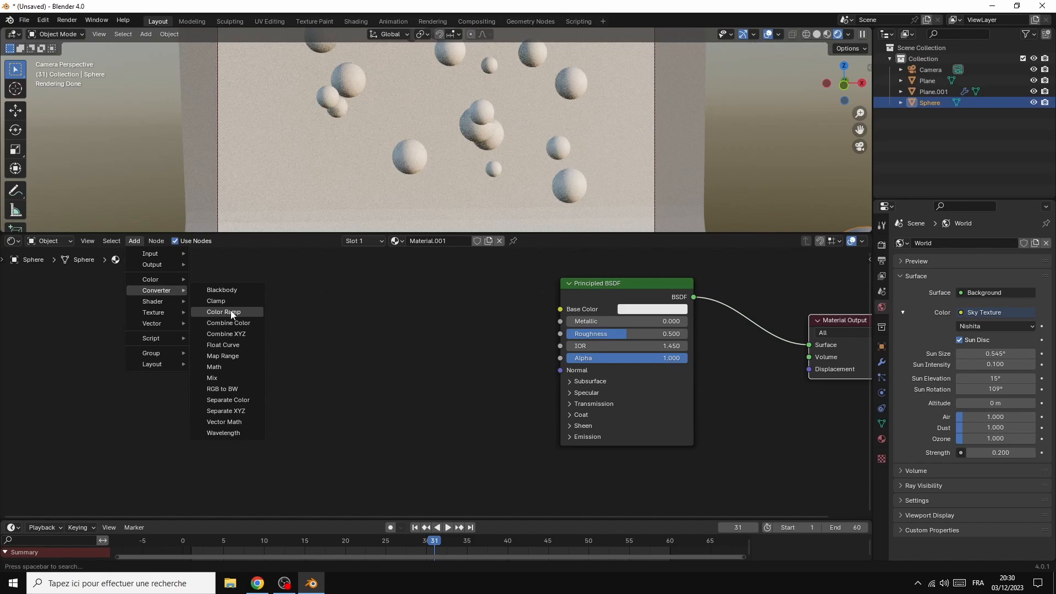
left_click(231, 313)
left_click(405, 322)
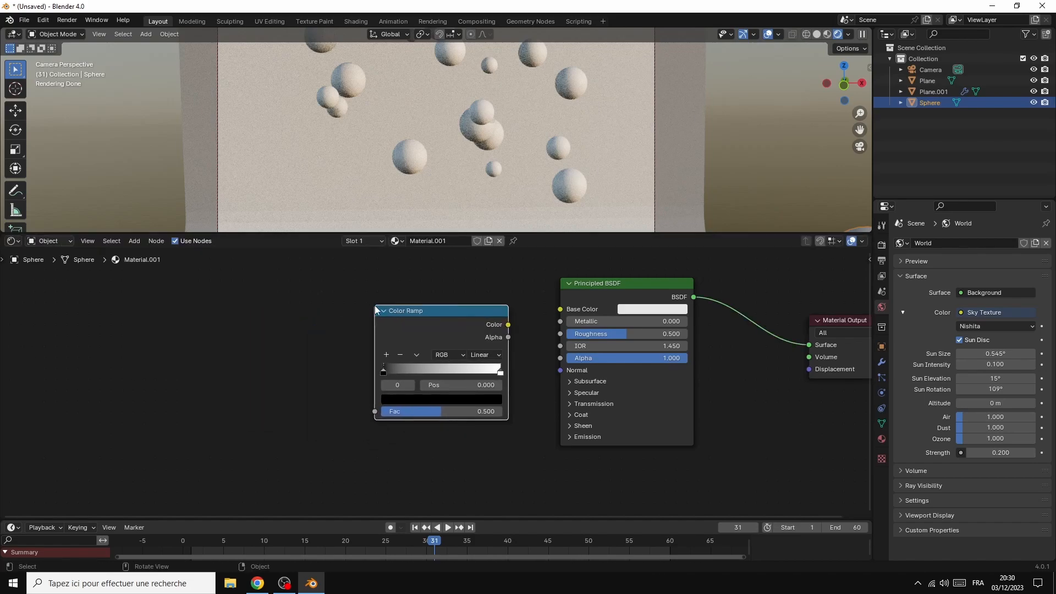
left_click_drag(508, 325, 560, 310)
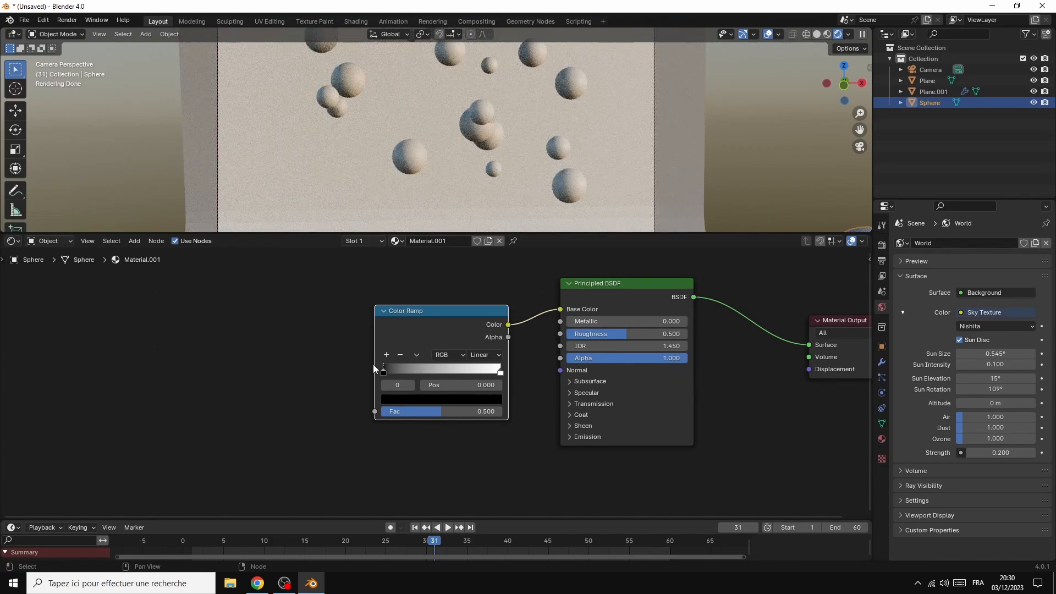
Step: Add a Voronoi Texture node before the Color Ramp and connect its Color output to the ramp's Fac input
left_click(133, 242)
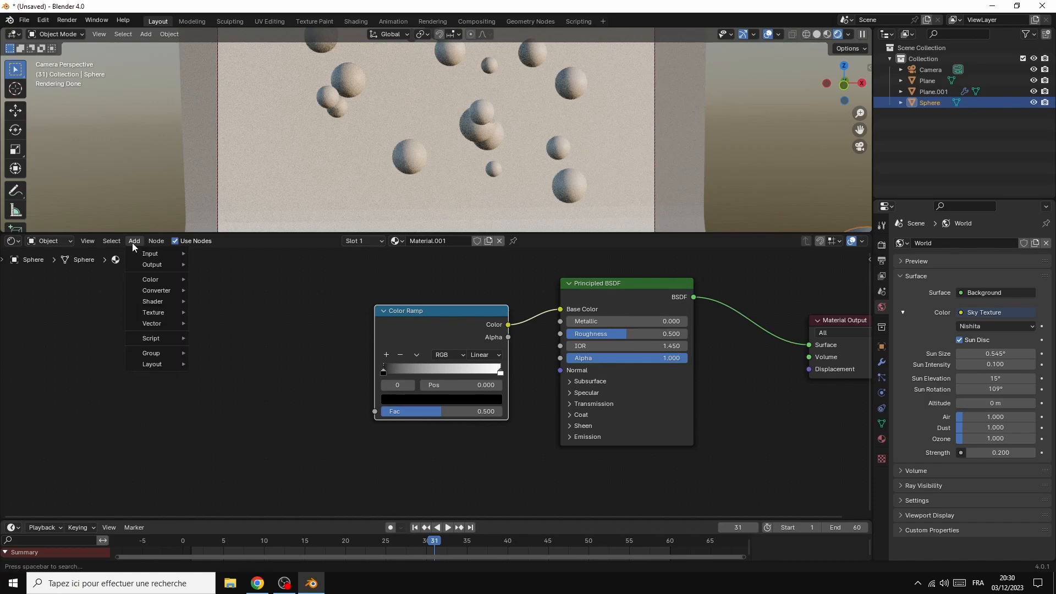
mouse_move(147, 315)
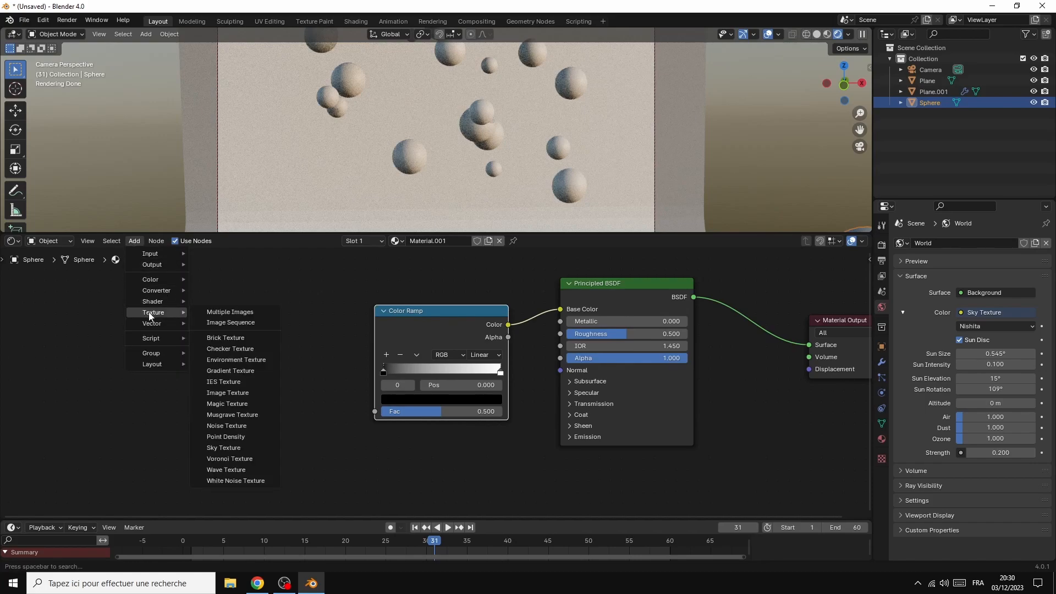
left_click(226, 459)
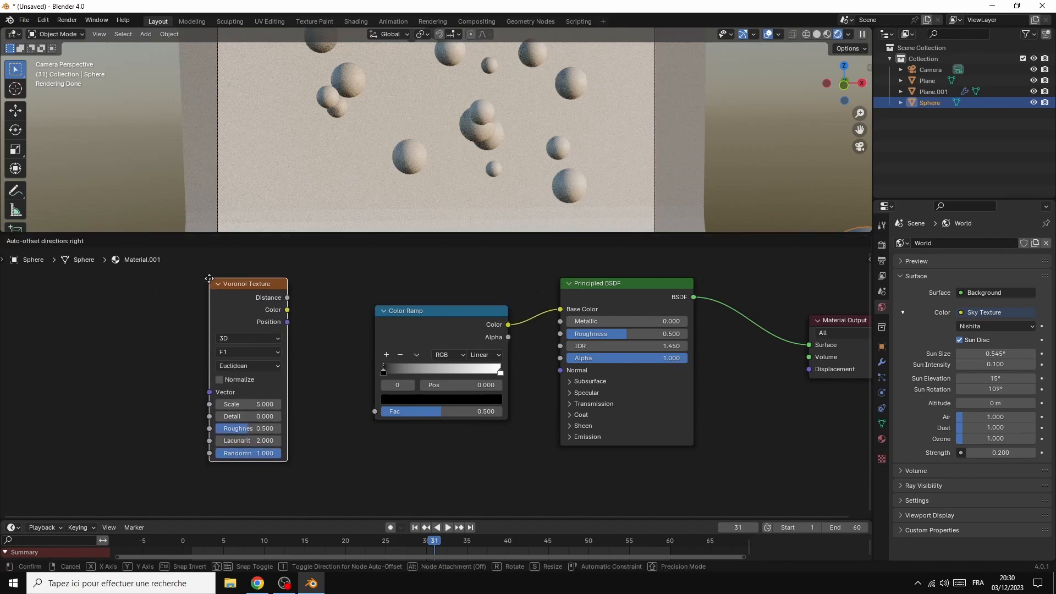
left_click(211, 282)
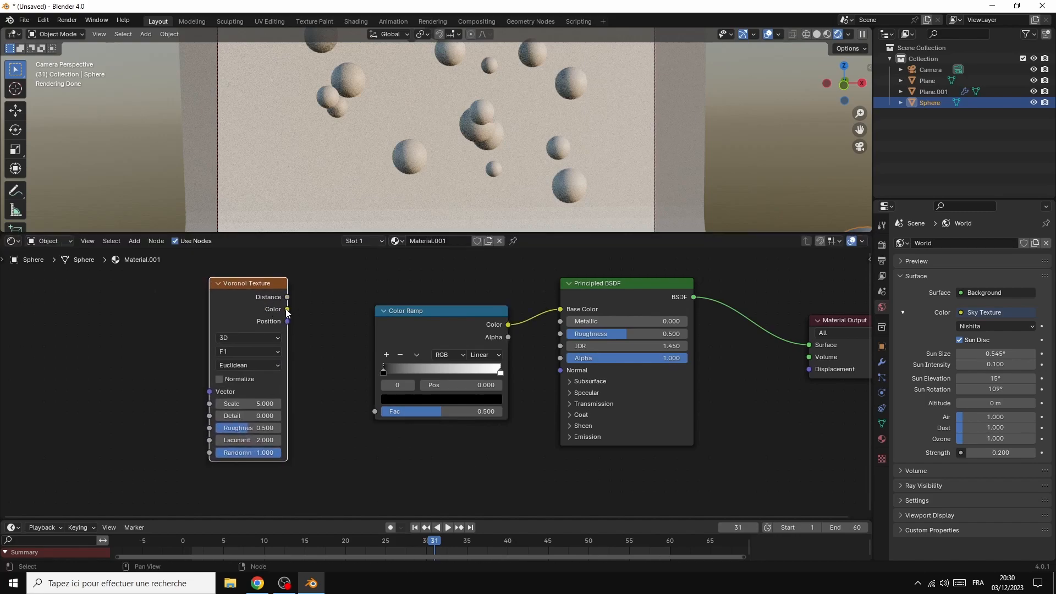
left_click_drag(286, 310, 310, 333)
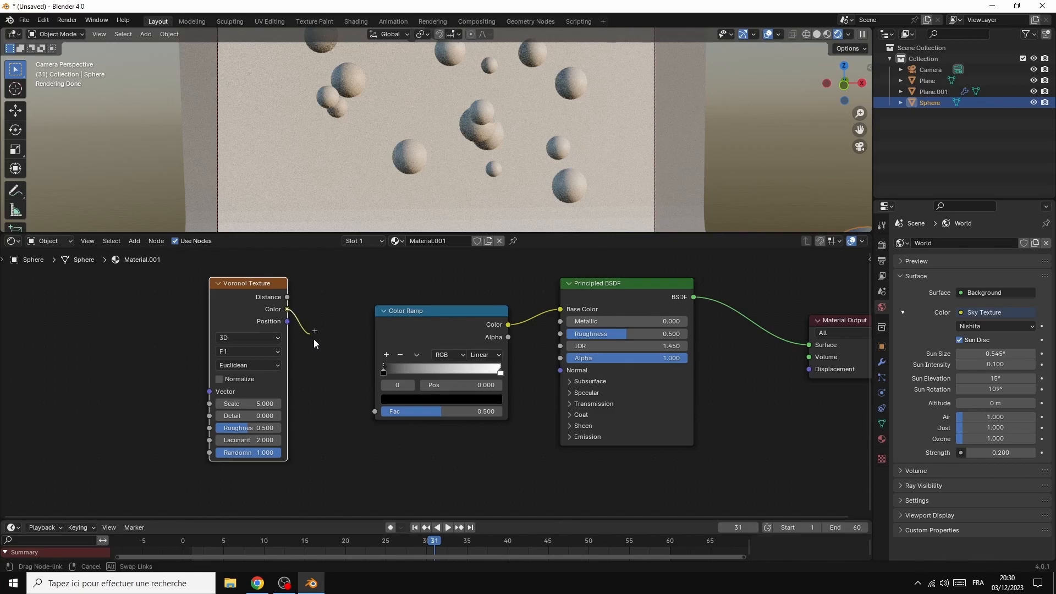
left_click_drag(364, 402, 378, 411)
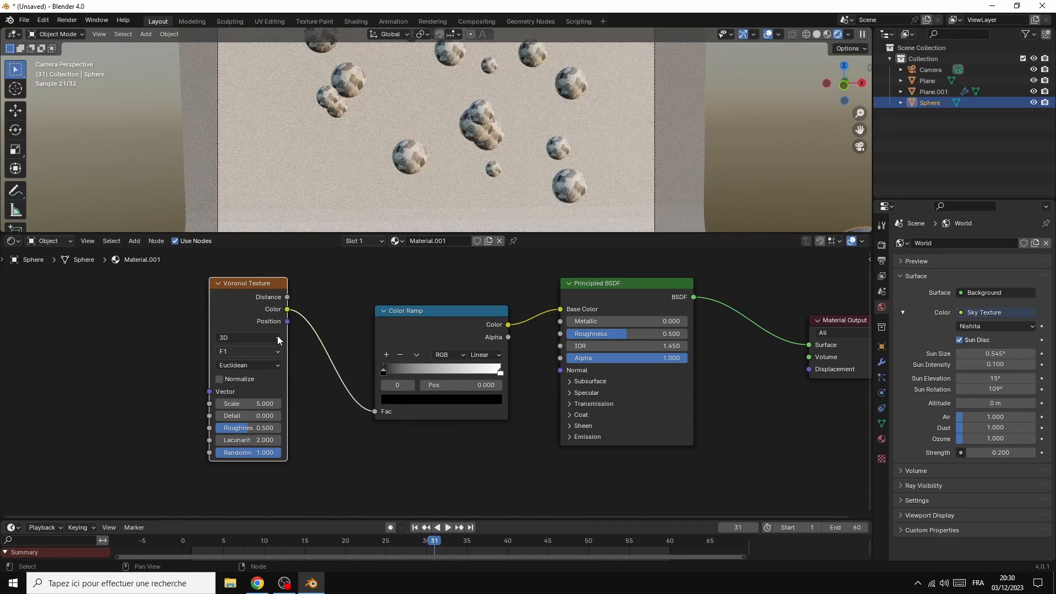
Step: Add Mapping and Texture Coordinate nodes feeding the Voronoi Texture's Vector, and drive the mapping from the Object coordinates
left_click_drag(246, 284, 264, 293)
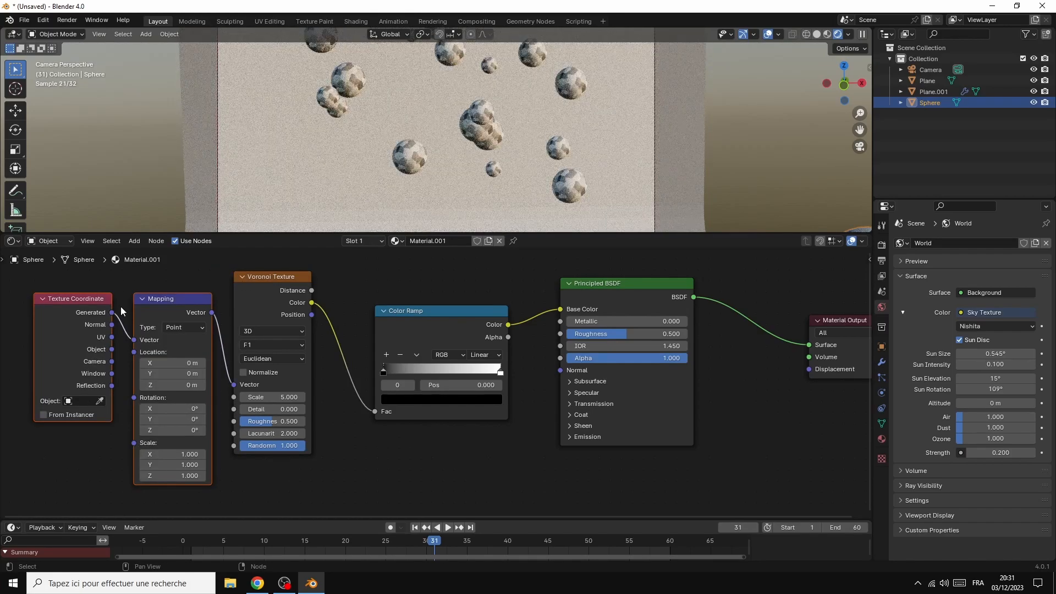
left_click(122, 279)
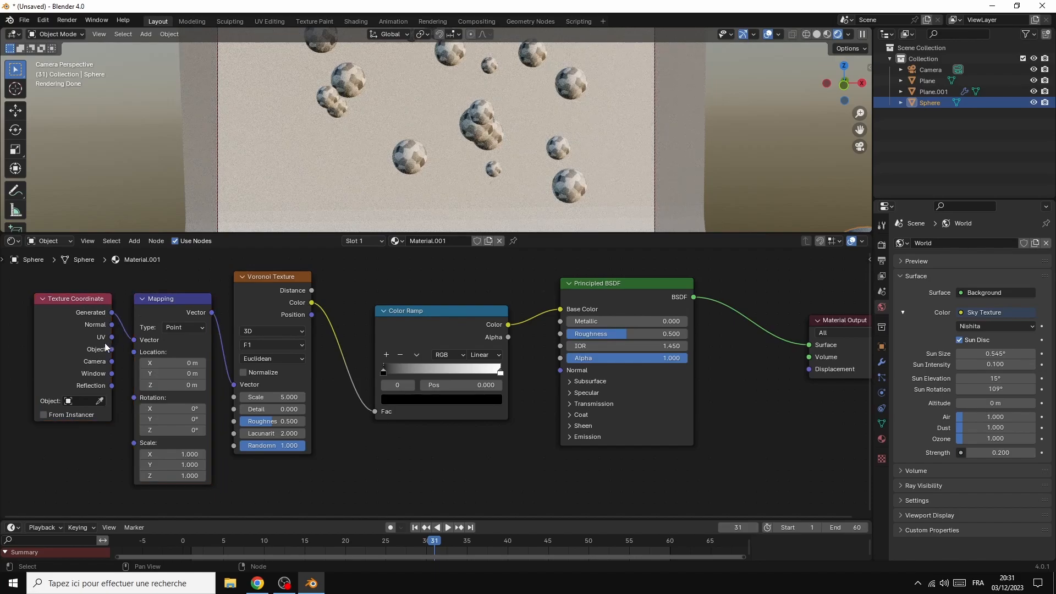
left_click_drag(111, 350, 133, 340)
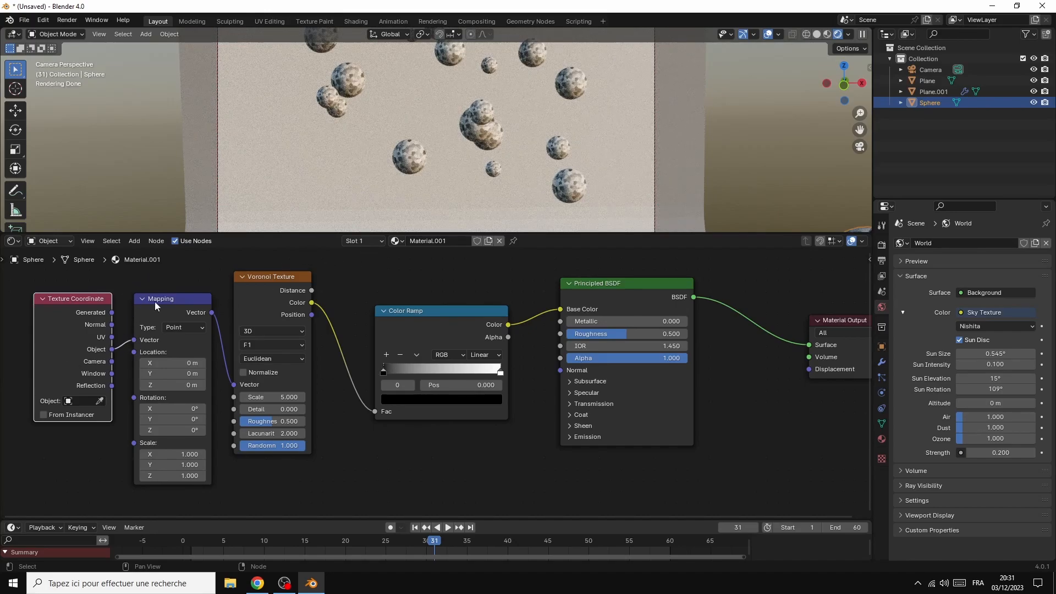
Step: Check in the add-on preferences whether Node Wrangler is enabled, searching for "node", and close the preferences
left_click(265, 282)
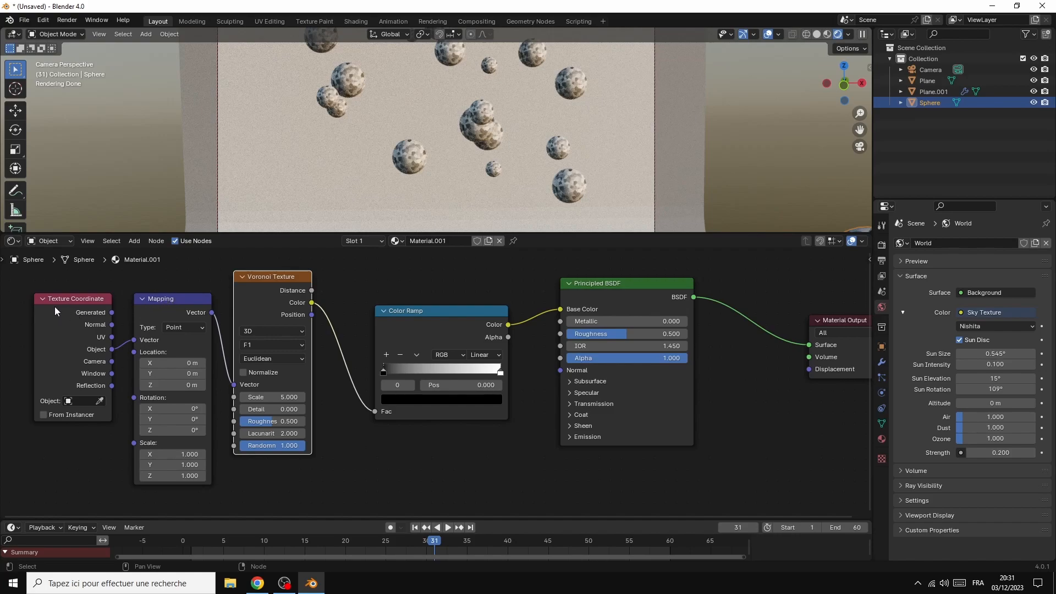
left_click(43, 20)
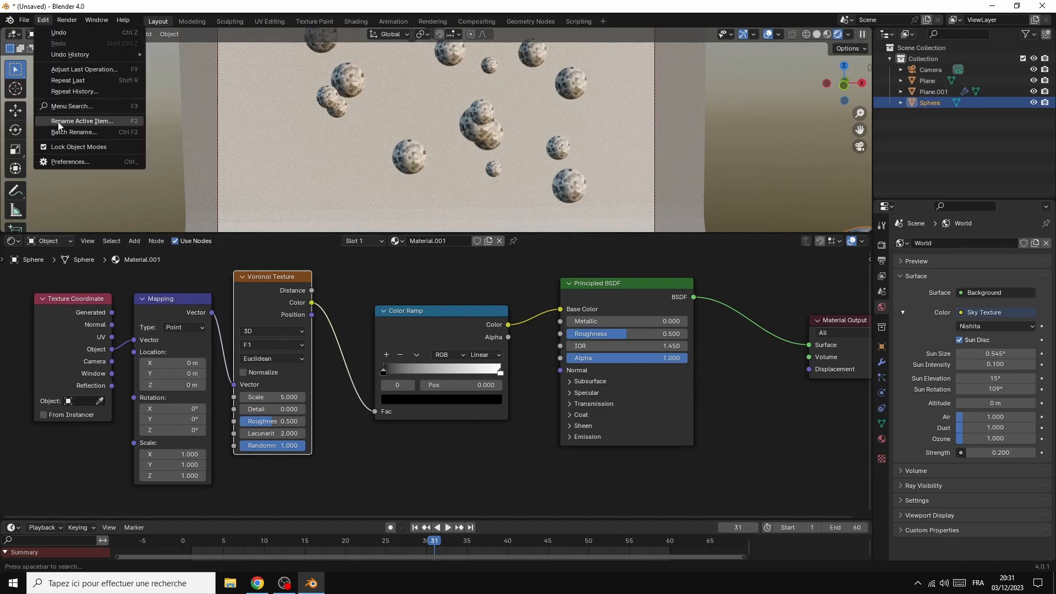
left_click(63, 162)
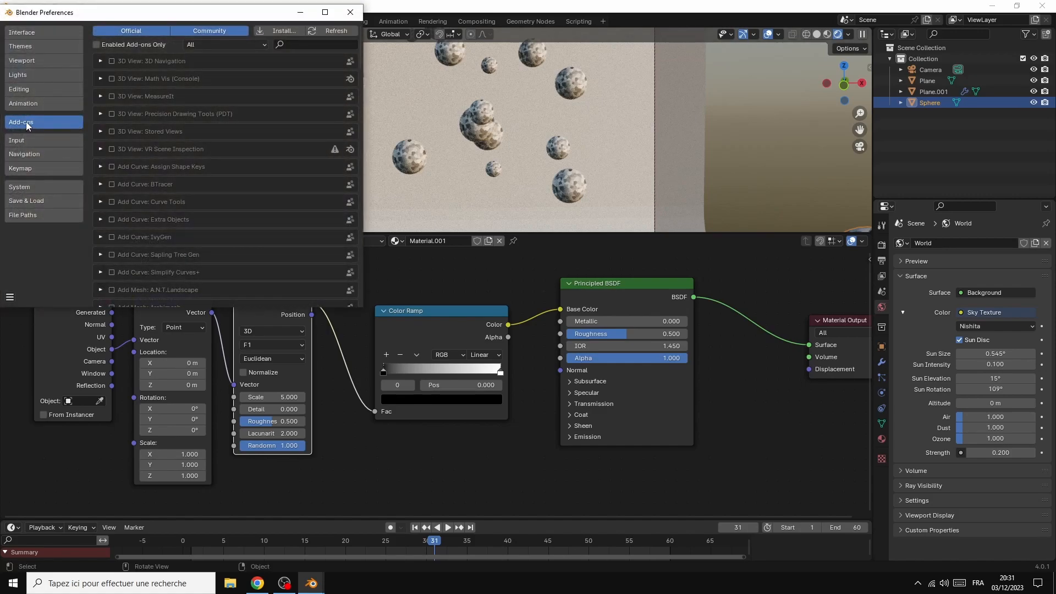
left_click(312, 43)
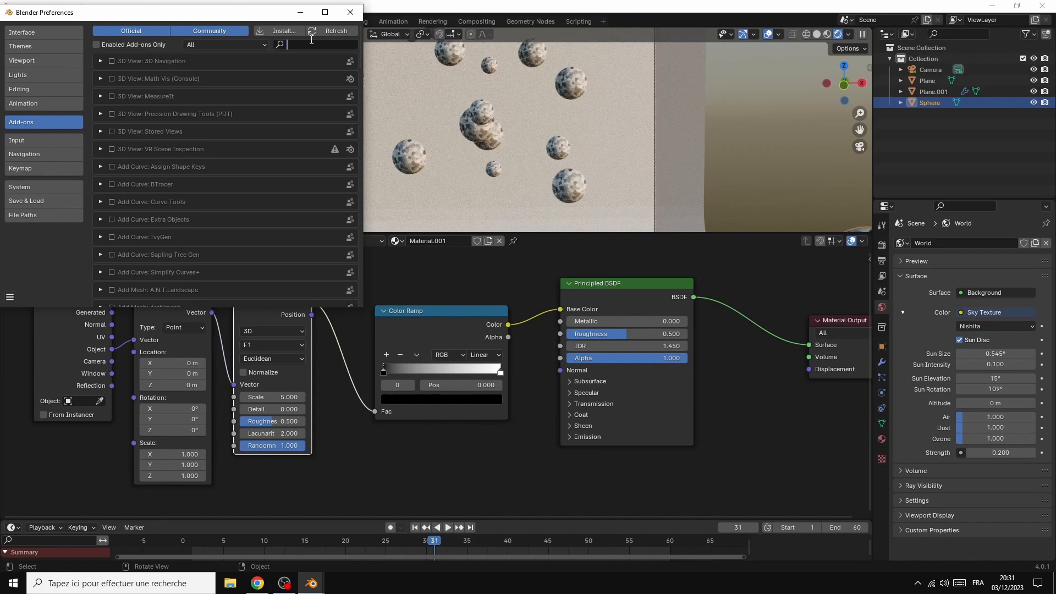
type("nd")
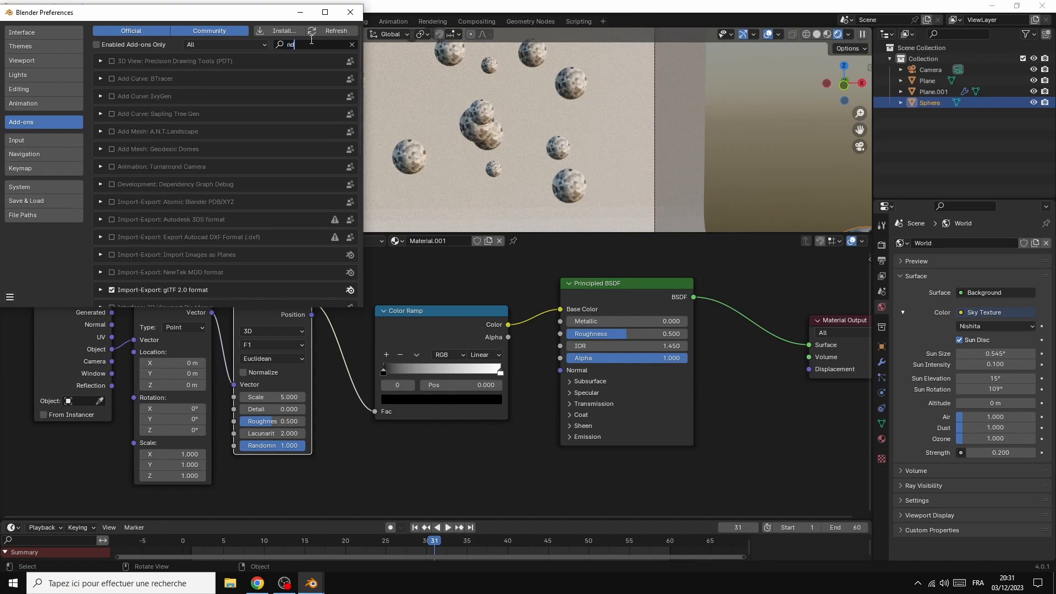
key("BackSpace")
type("ode")
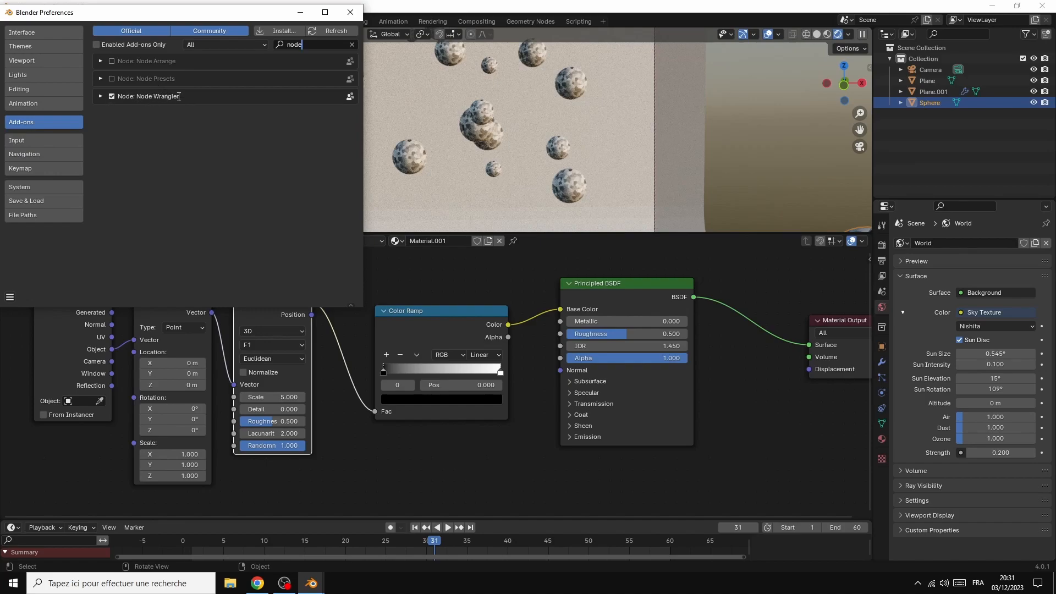
left_click(349, 12)
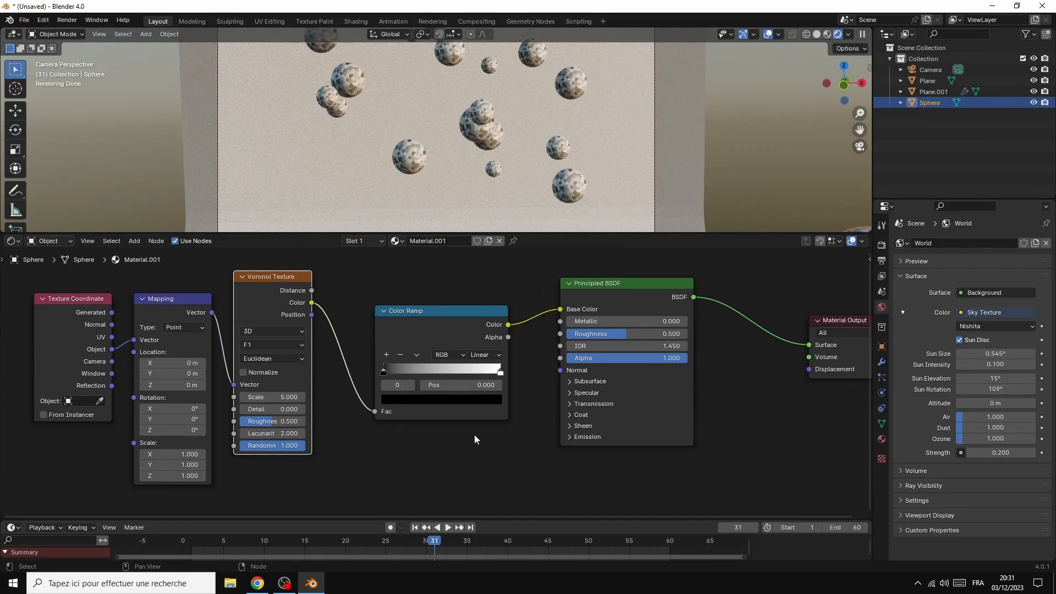
Step: Add a Bump node below the Color Ramp, connect its Normal output to the Principled BSDF's Normal, and move both nodes slightly upward
left_click(134, 242)
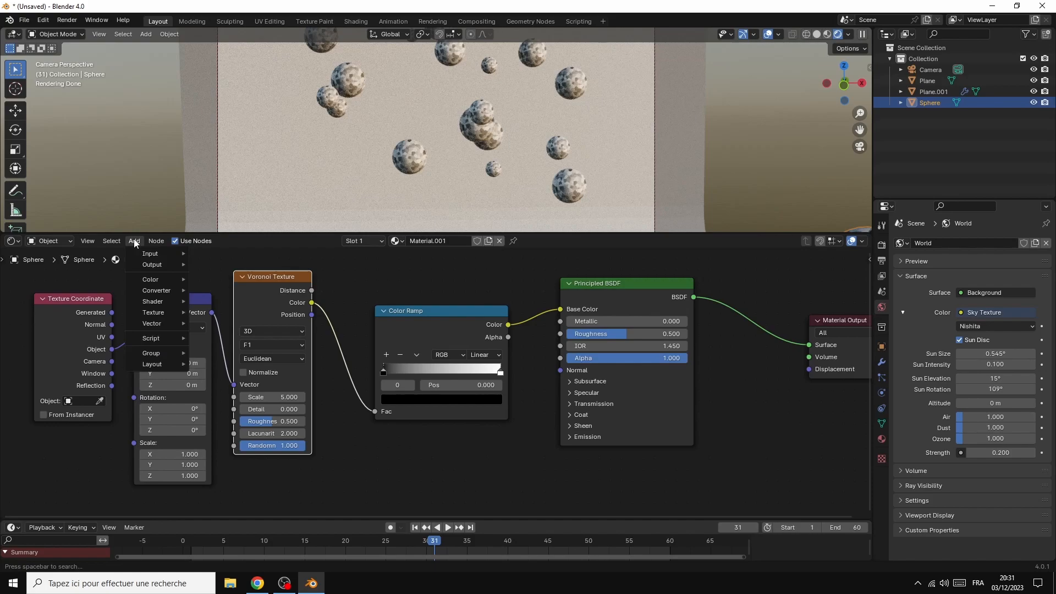
mouse_move(146, 268)
mouse_move(154, 293)
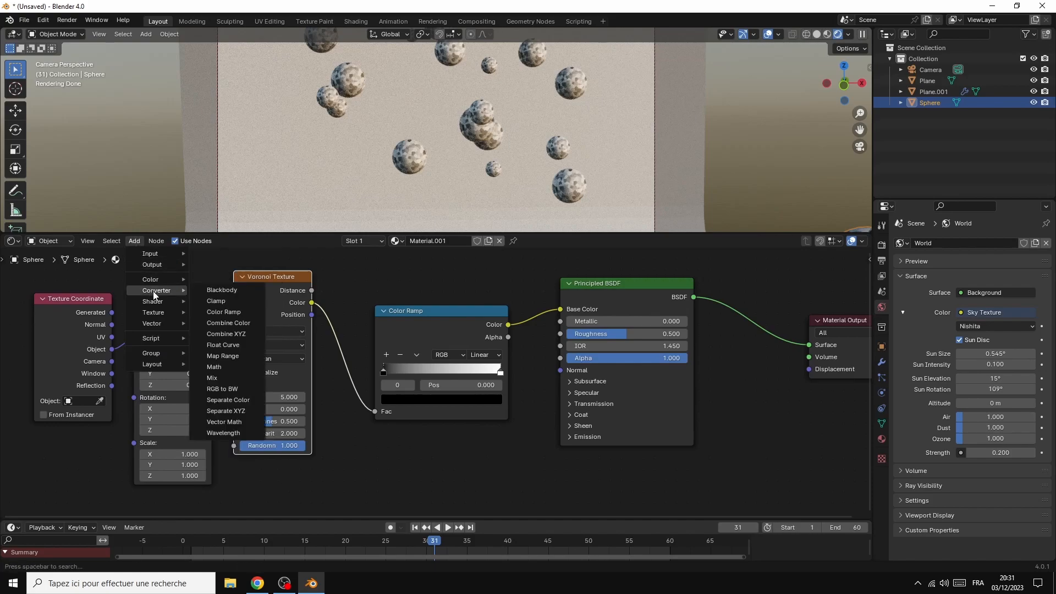
mouse_move(154, 326)
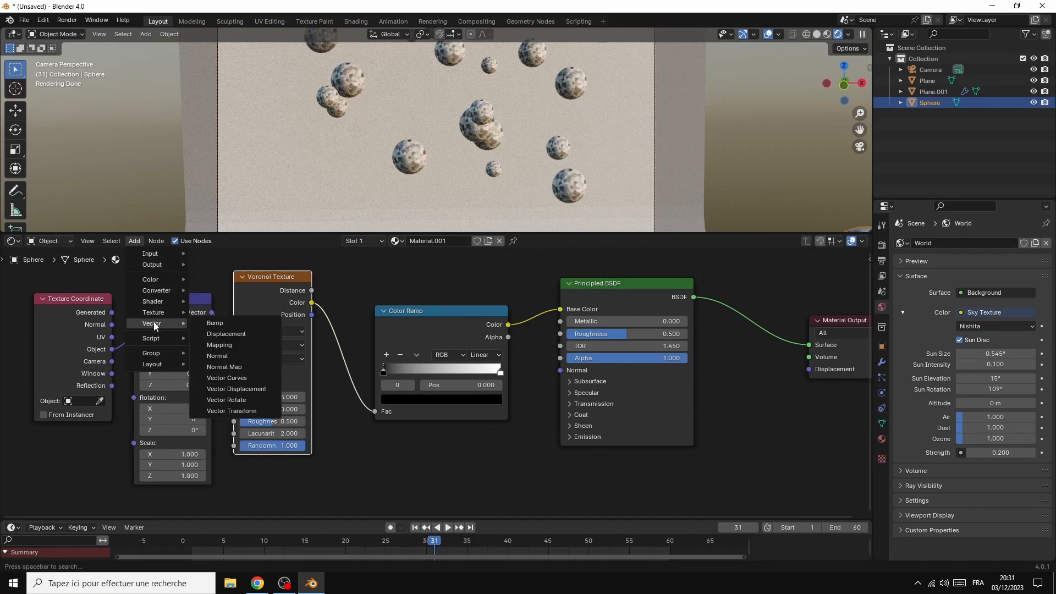
left_click(213, 323)
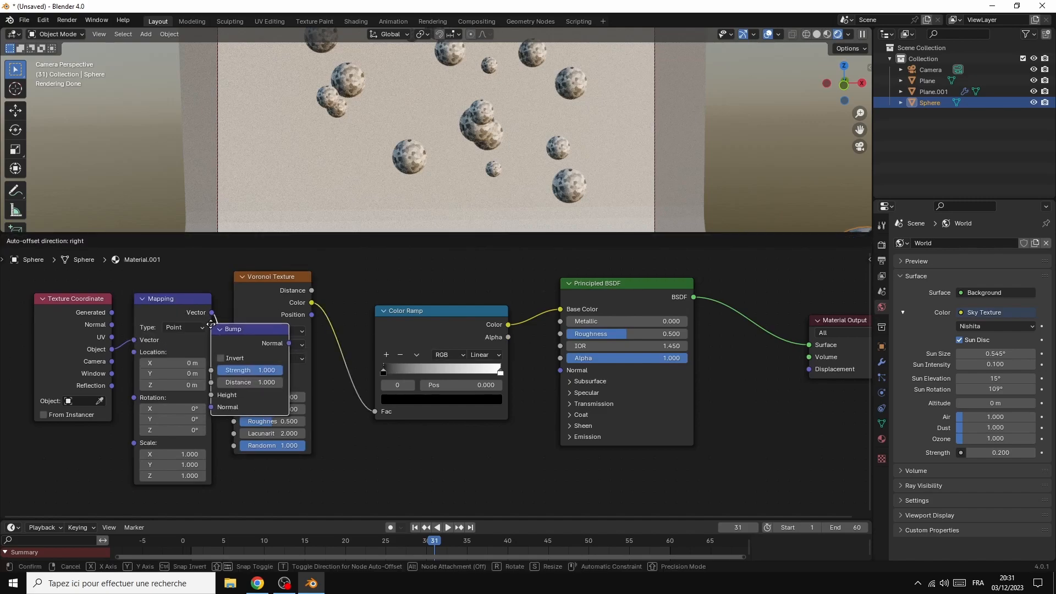
left_click(412, 445)
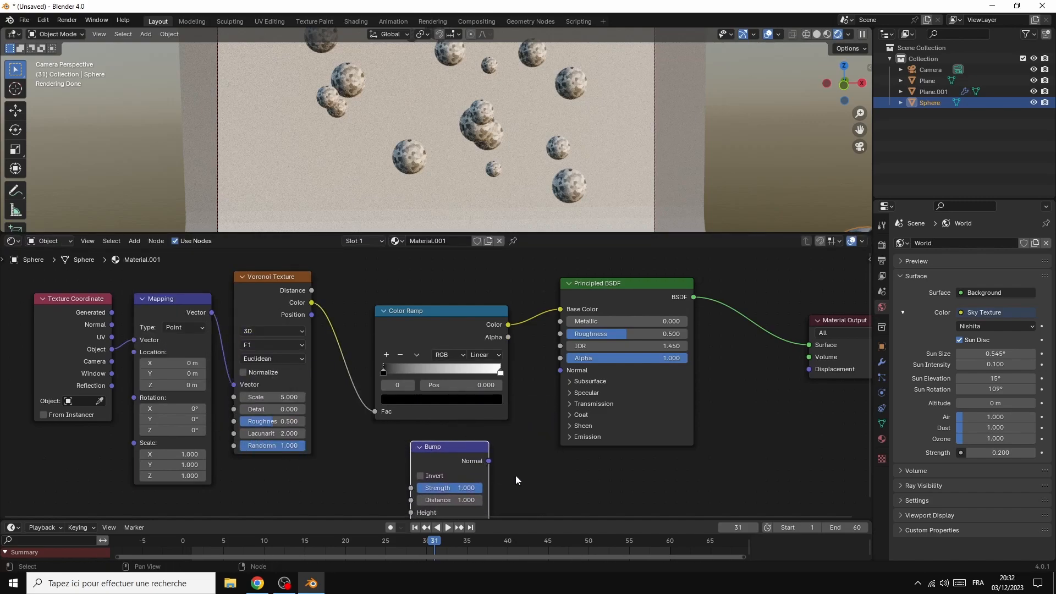
left_click_drag(488, 461, 564, 372)
left_click_drag(447, 450, 444, 434)
left_click_drag(437, 310, 454, 274)
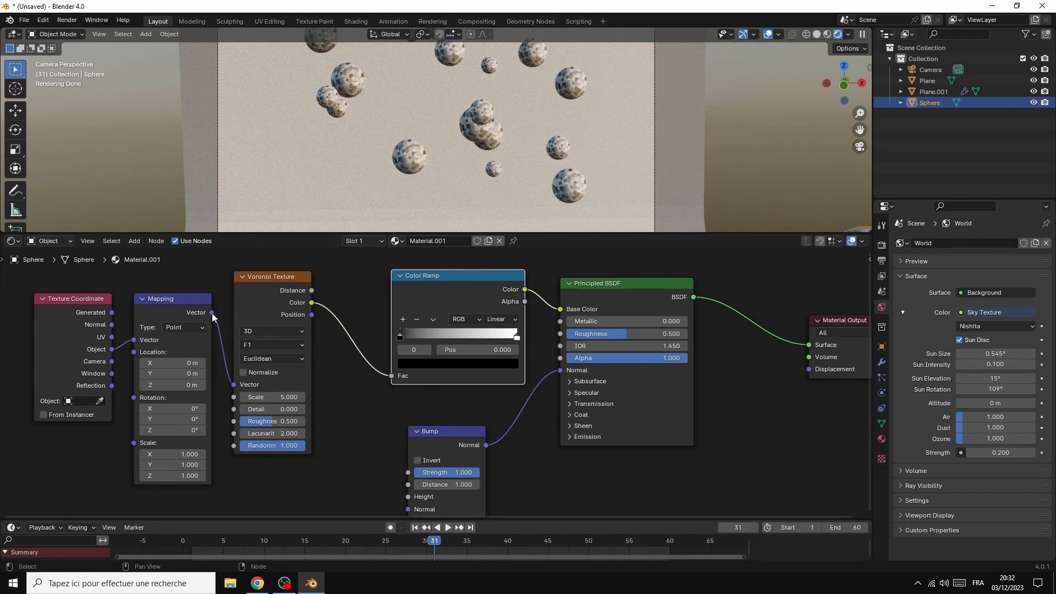
Step: Connect the Voronoi Texture's Color output to the Bump node's Height input and place the Bump node directly under the Color Ramp
mouse_move(211, 312)
left_mouse_down()
mouse_move(373, 480)
mouse_move(198, 335)
mouse_move(210, 323)
left_mouse_up()
key("Escape")
left_click_drag(312, 302, 410, 497)
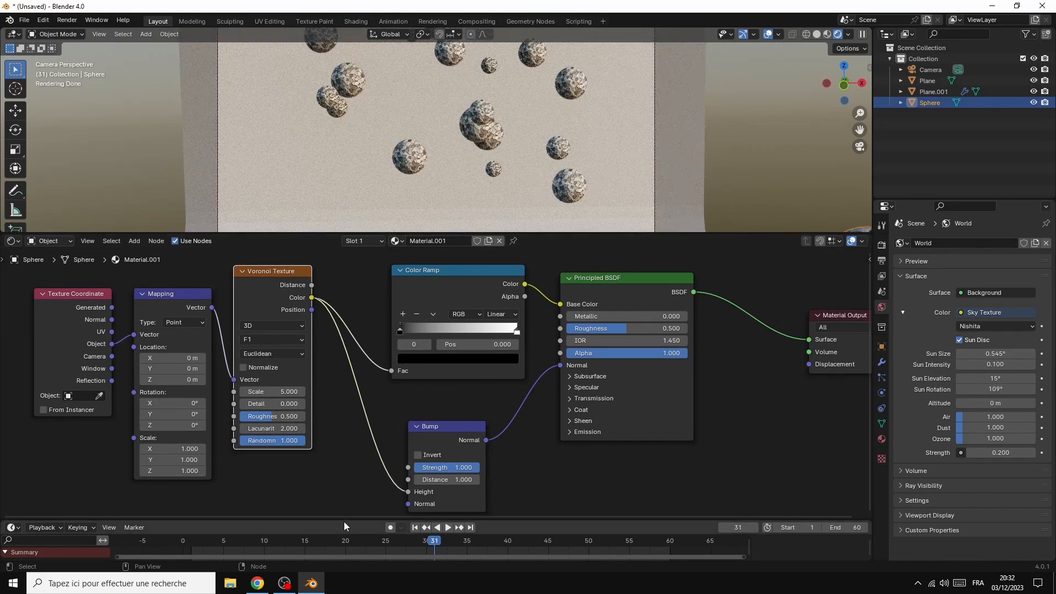
left_click_drag(451, 431, 458, 398)
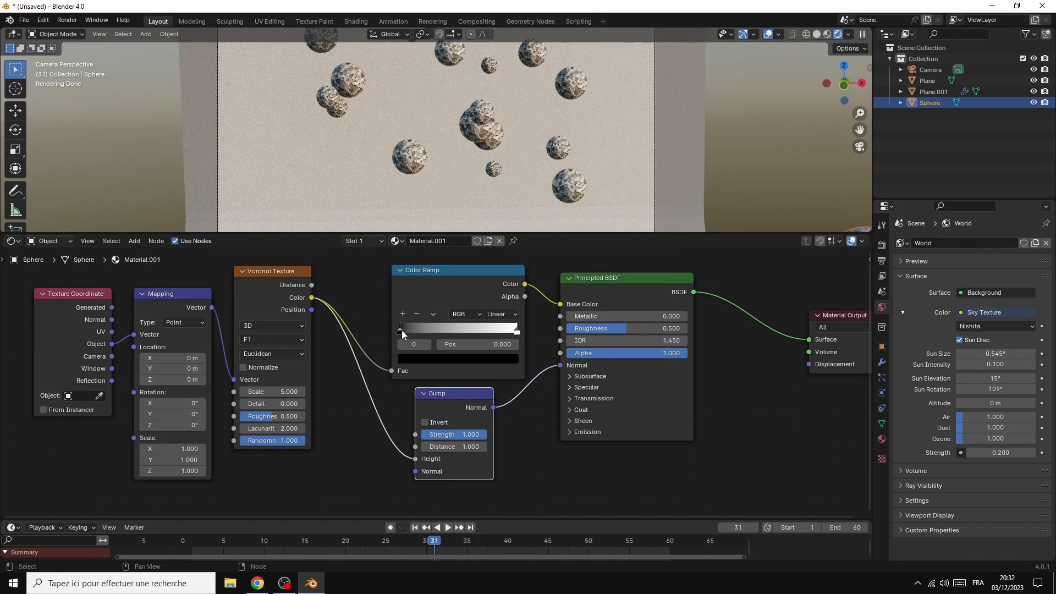
Step: Move the Color Ramp's black stop to 0.159 and white stop to 0.877, and set the Principled BSDF's Metallic to 1.000
left_click_drag(403, 327, 418, 329)
left_click_drag(517, 331, 503, 331)
left_click_drag(591, 321, 686, 321)
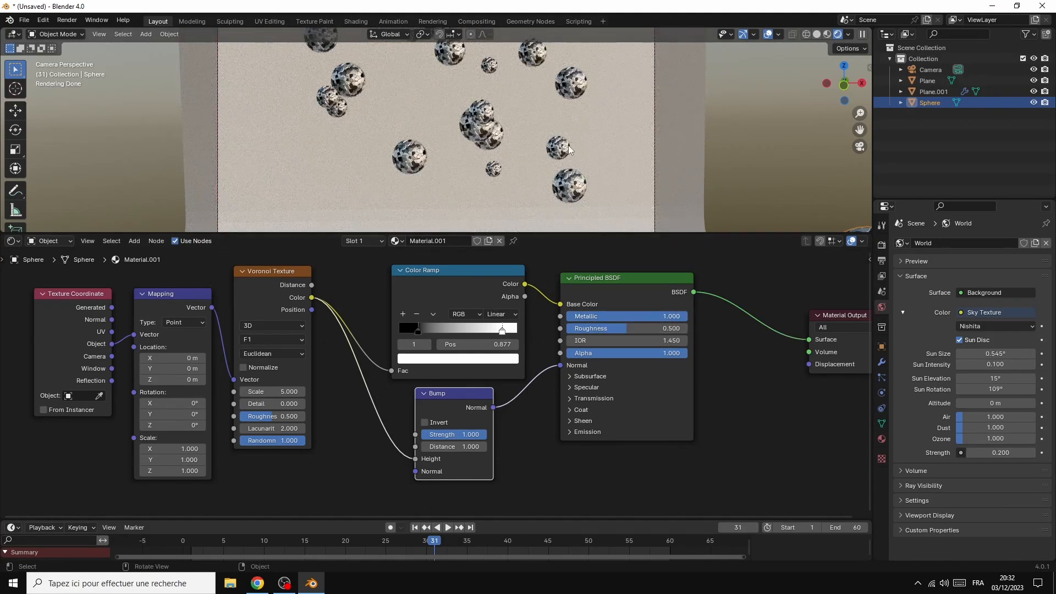
Step: Examine the metallic cell pattern and bump relief on one of the falling spheres from close up
scroll(662, 146, "up", 5)
scroll(672, 150, "down", 4)
left_click_drag(843, 86, 782, 149)
scroll(784, 147, "up", 3)
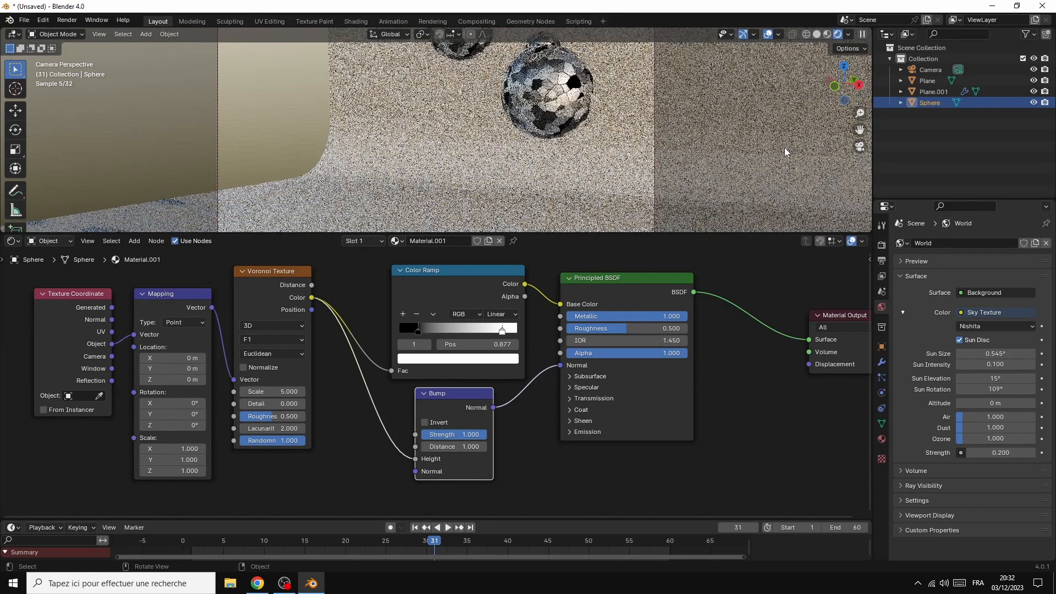
middle_click_drag(784, 147, 790, 127)
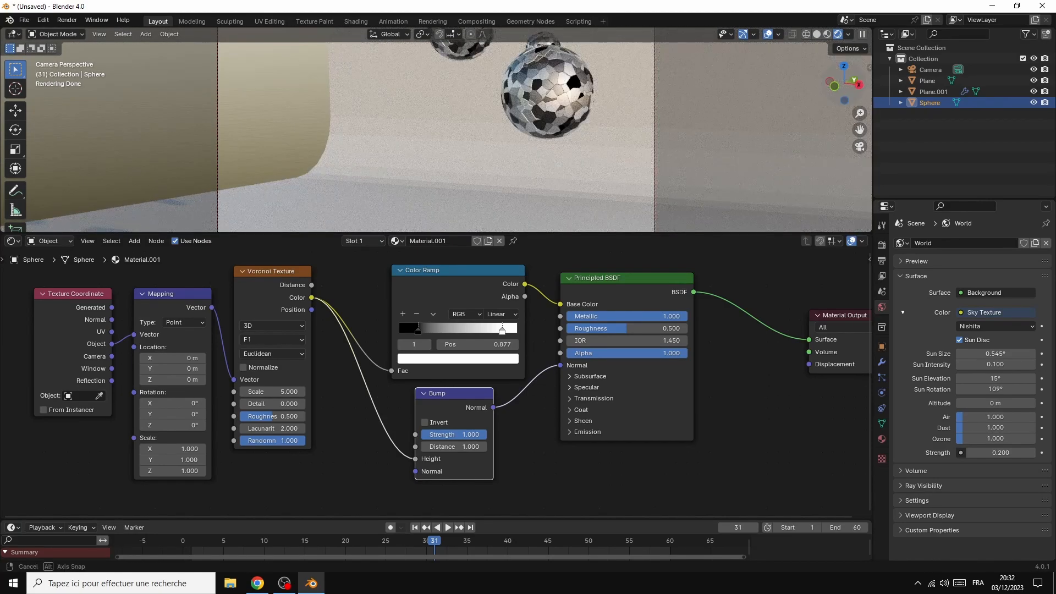
scroll(790, 127, "up", 3)
scroll(790, 127, "down", 3)
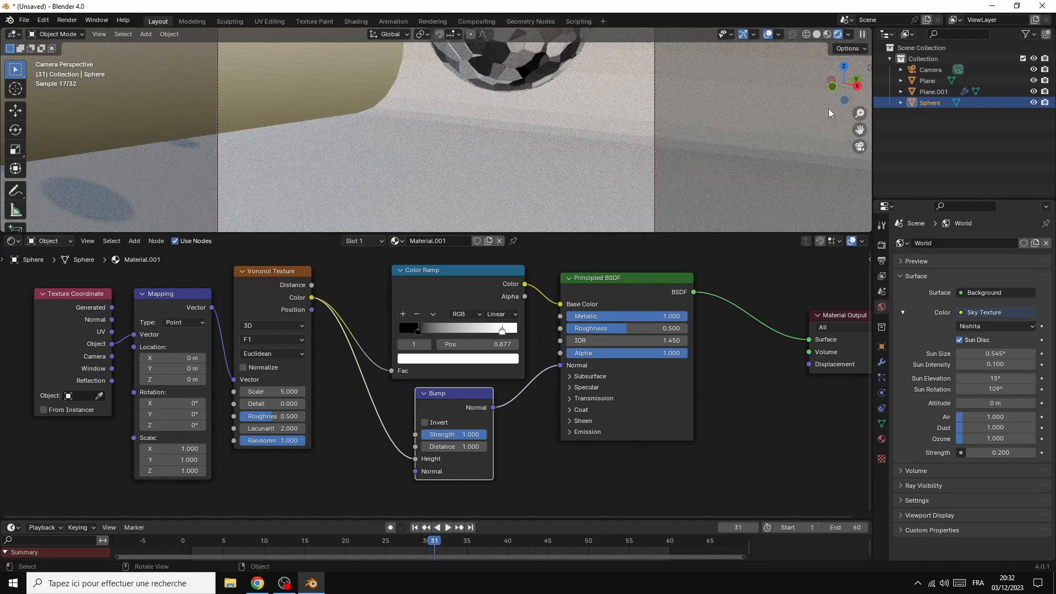
left_click_drag(856, 87, 841, 105)
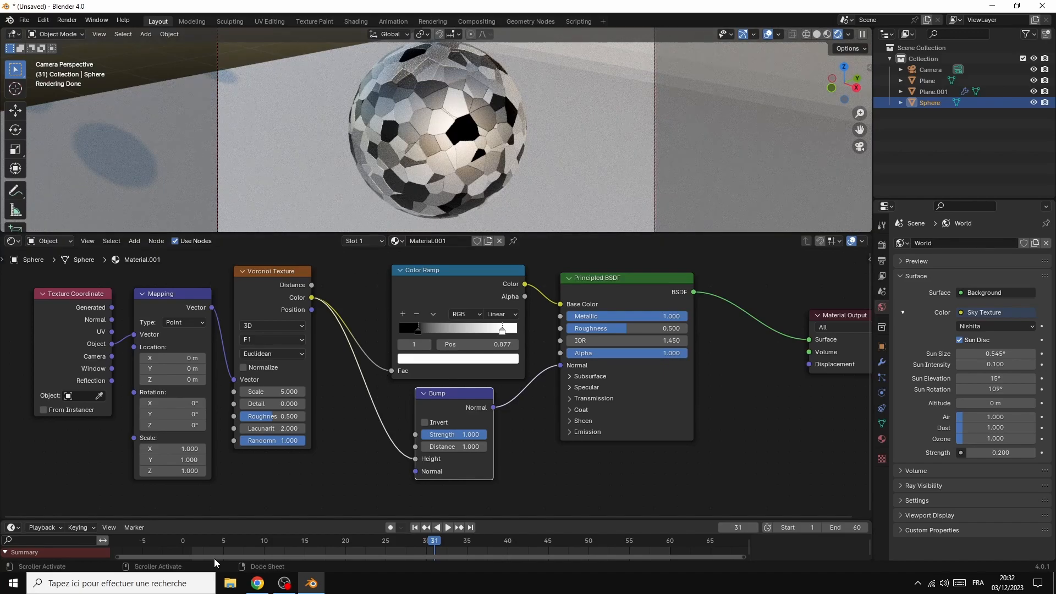
Step: Recolour the Color Ramp's black stop at 0.159 to a light pink
left_click(418, 329)
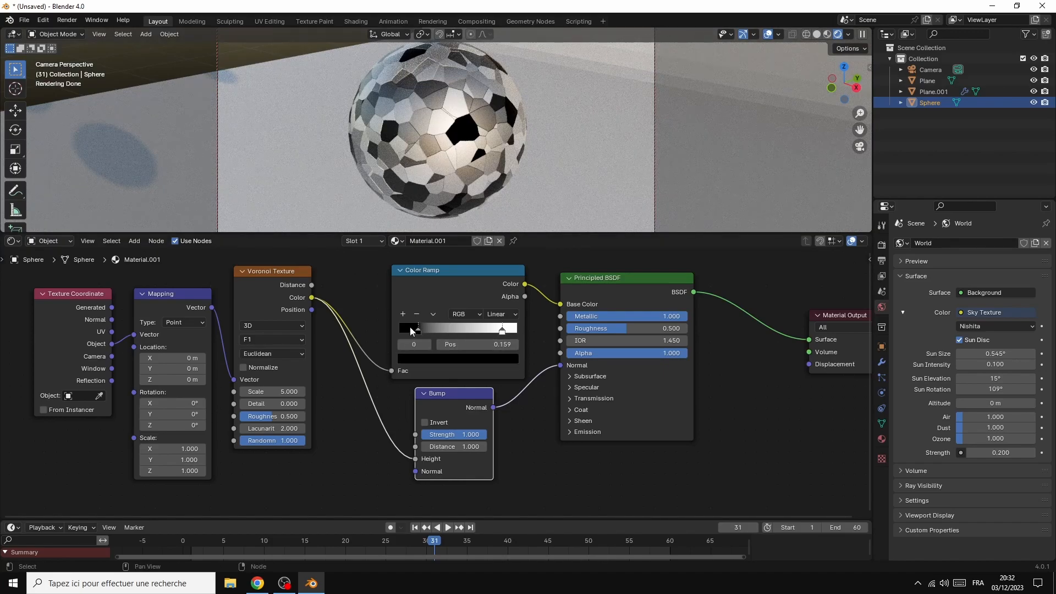
left_click(422, 358)
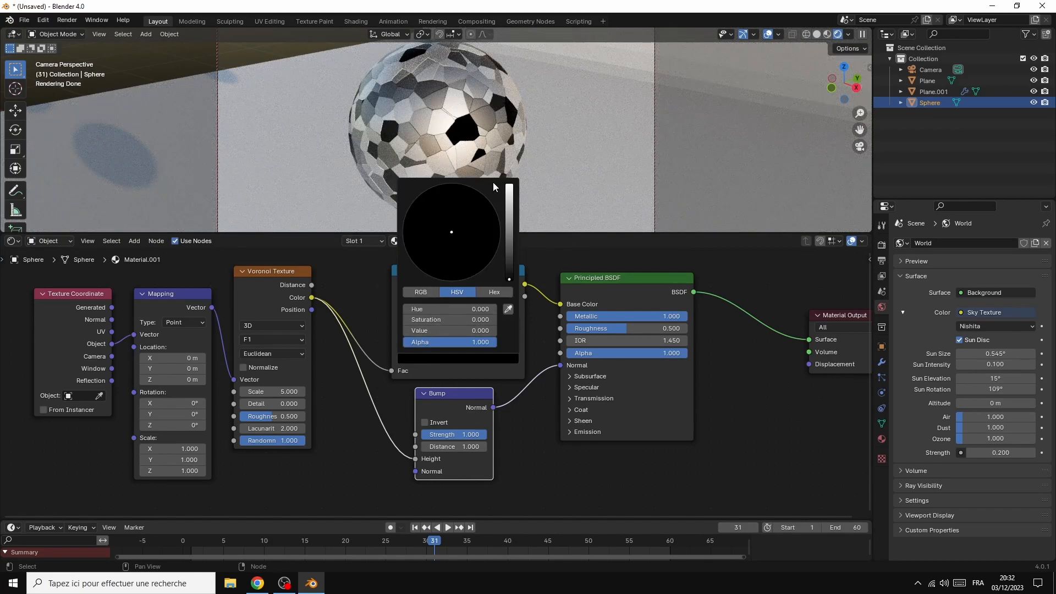
left_click_drag(509, 282, 509, 204)
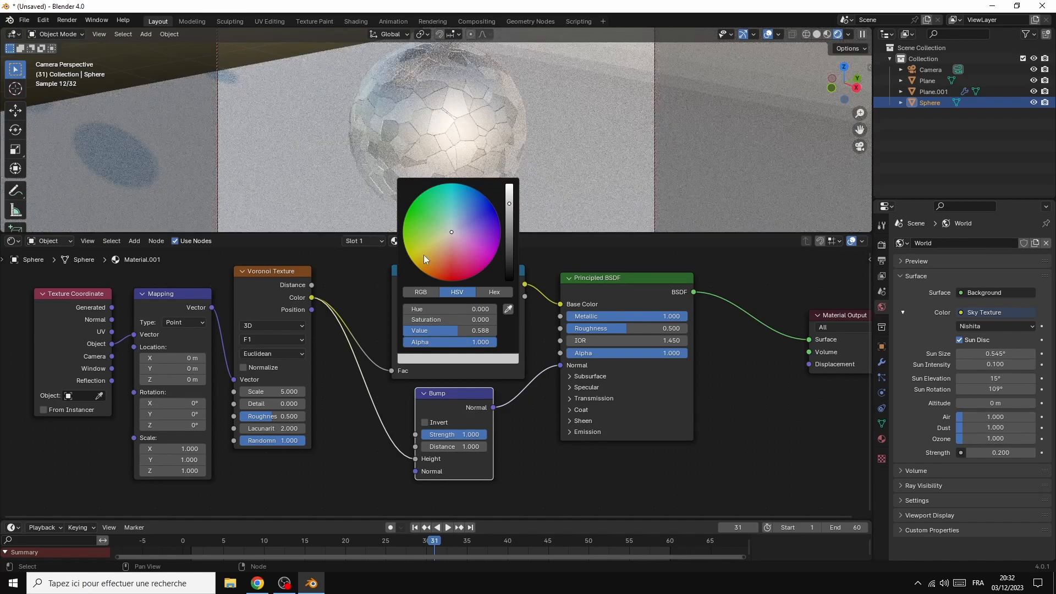
left_click_drag(450, 232, 456, 236)
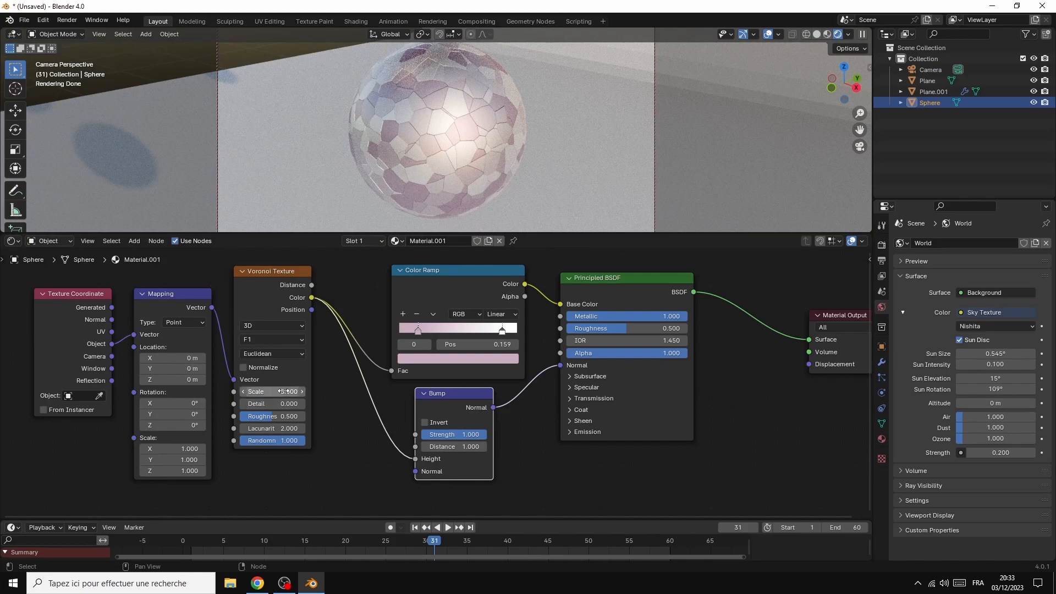
Step: Set the Voronoi Texture's Scale to 0.400 and switch its distance metric to Chebychev
left_click_drag(284, 391, 238, 391)
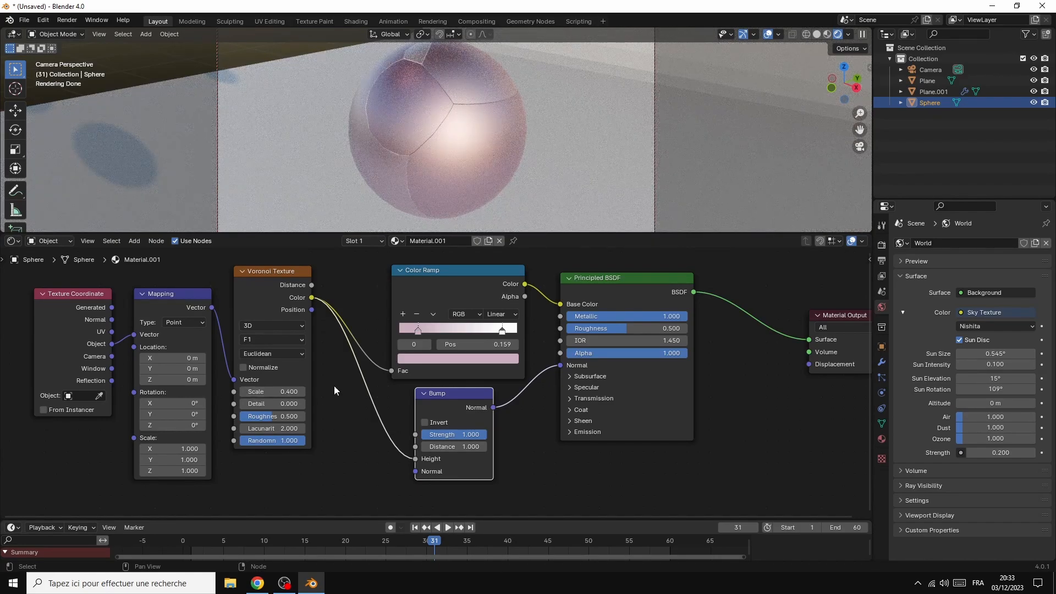
left_click(273, 354)
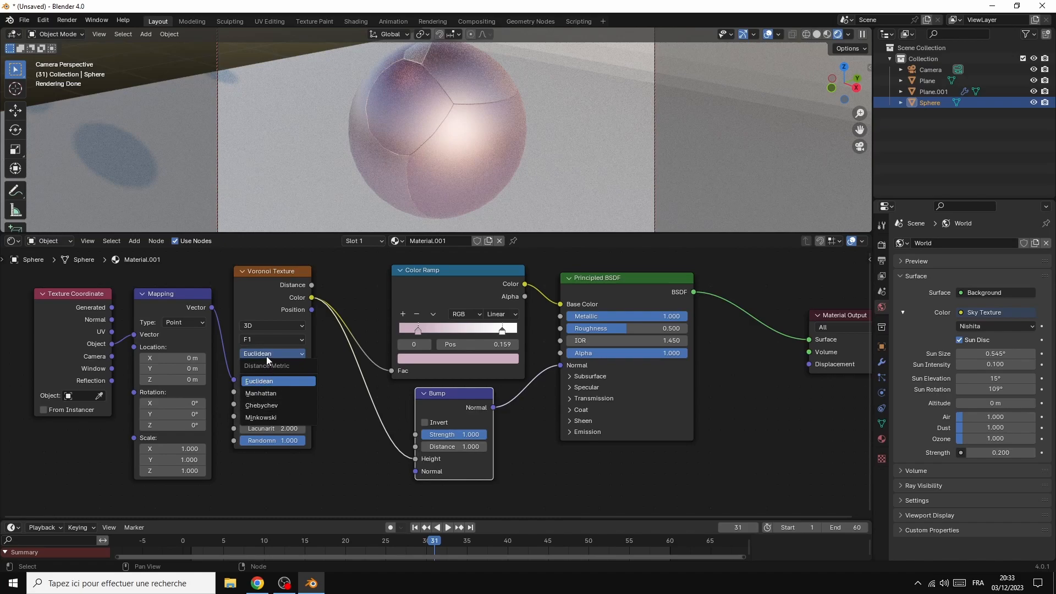
left_click(274, 405)
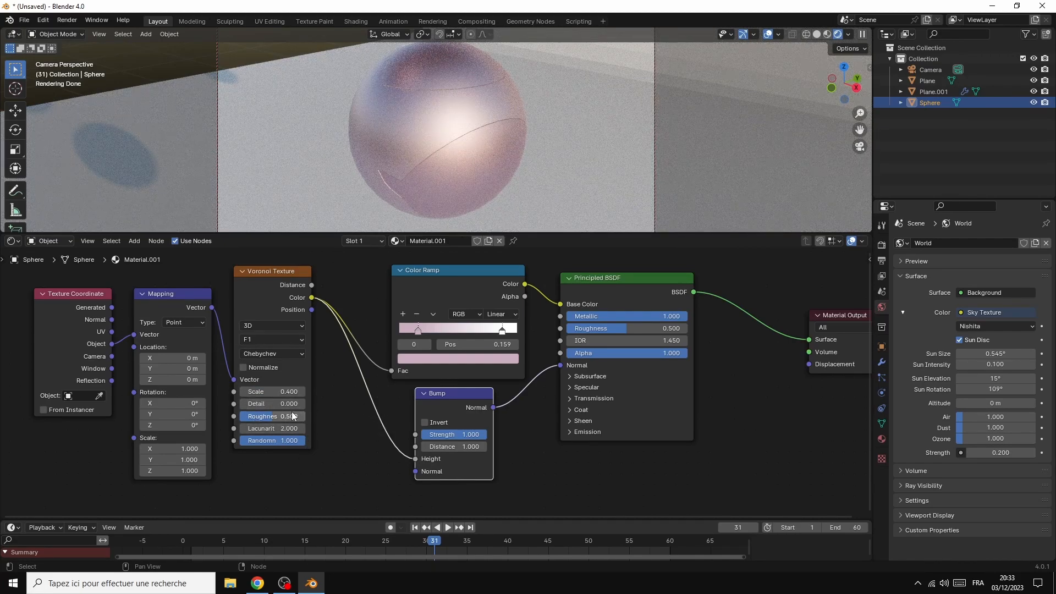
Step: Set the Voronoi Texture's Scale to 0.300, Detail to 1.200, Roughness to 0.417 and Lacunarity to 0.800
left_click(301, 403)
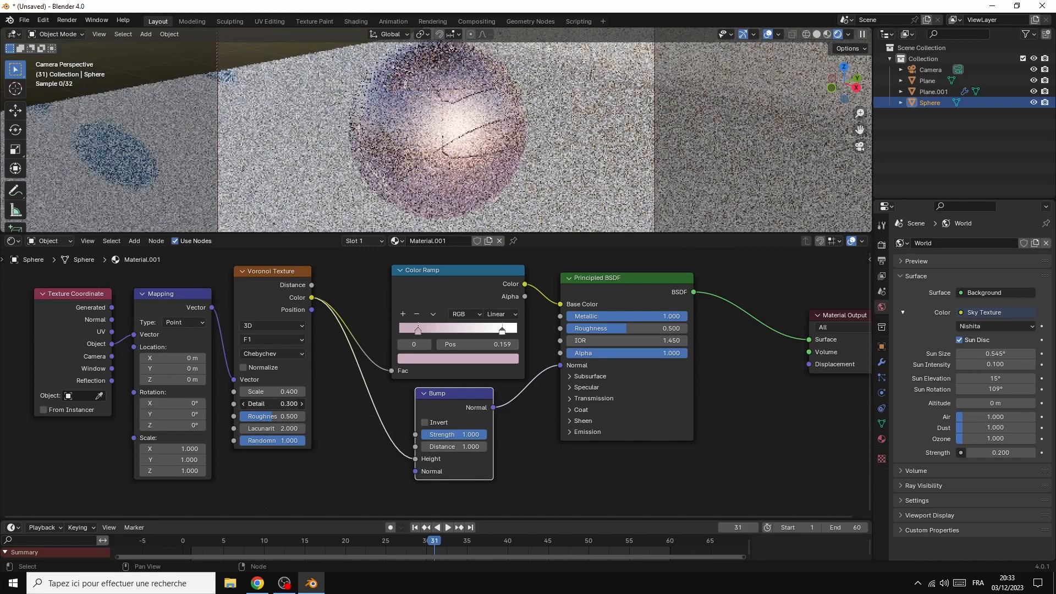
mouse_move(272, 403)
left_mouse_down()
mouse_move(258, 403)
mouse_move(300, 404)
mouse_move(267, 403)
mouse_move(268, 420)
mouse_move(279, 420)
mouse_move(261, 419)
left_mouse_up()
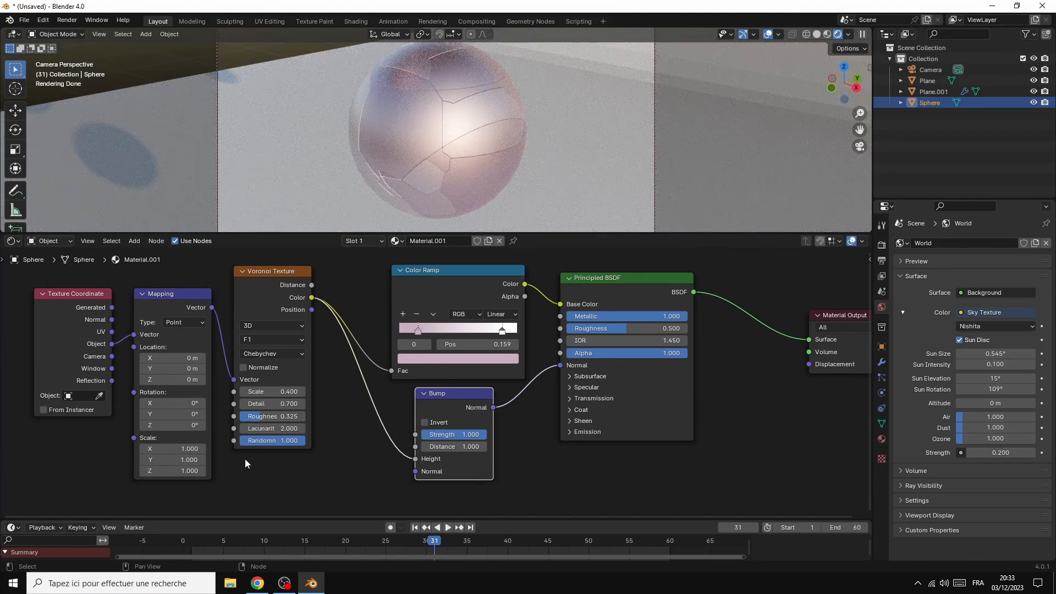
mouse_move(268, 429)
left_mouse_down()
mouse_move(287, 428)
mouse_move(263, 428)
left_mouse_up()
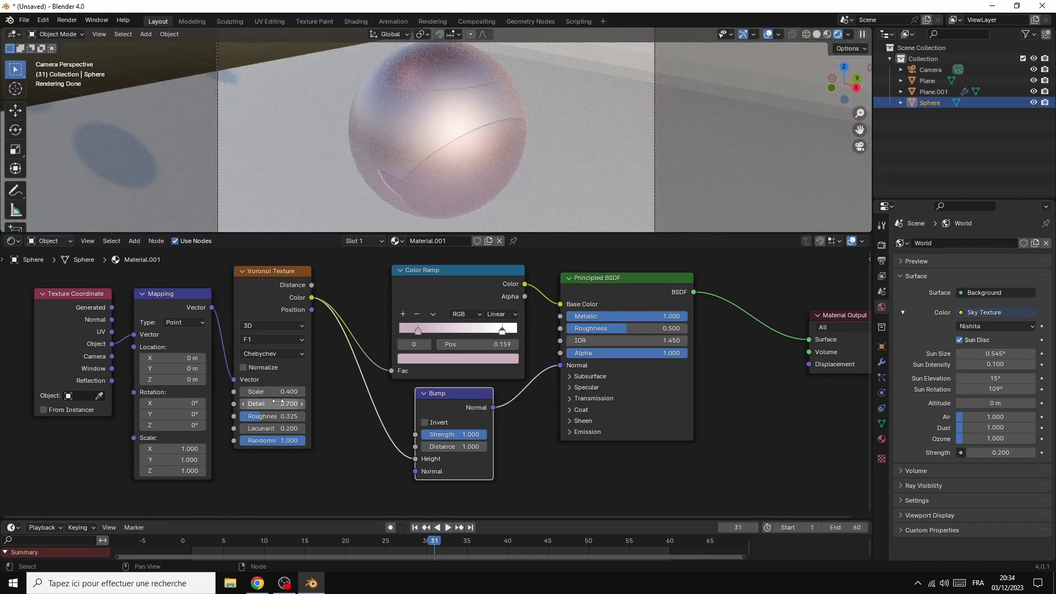
mouse_move(280, 403)
left_mouse_down()
mouse_move(267, 403)
mouse_move(286, 403)
mouse_move(281, 391)
left_mouse_up()
left_click_drag(272, 391, 263, 392)
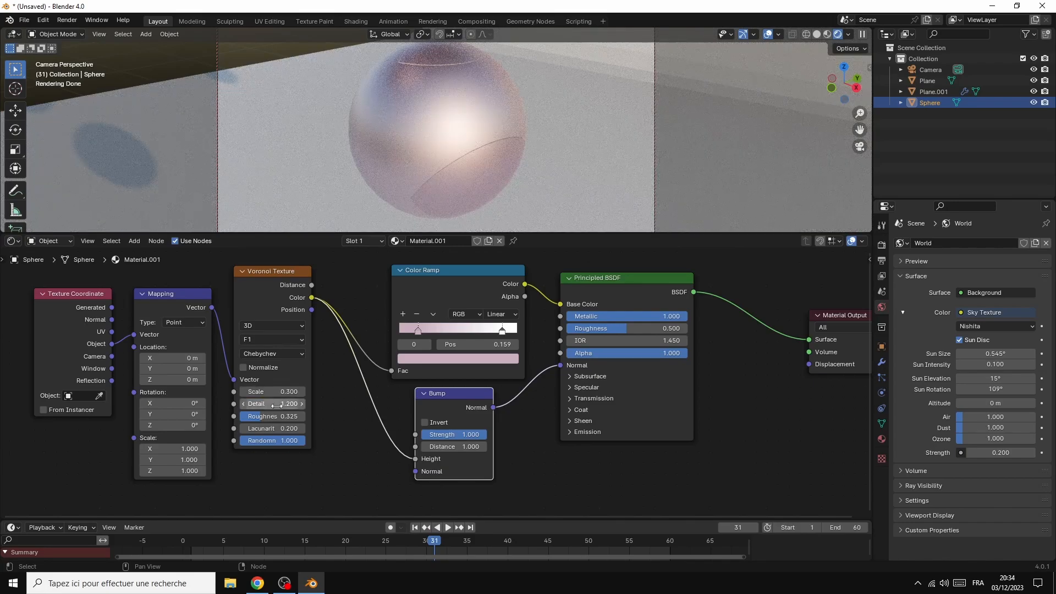
left_click_drag(261, 417, 276, 428)
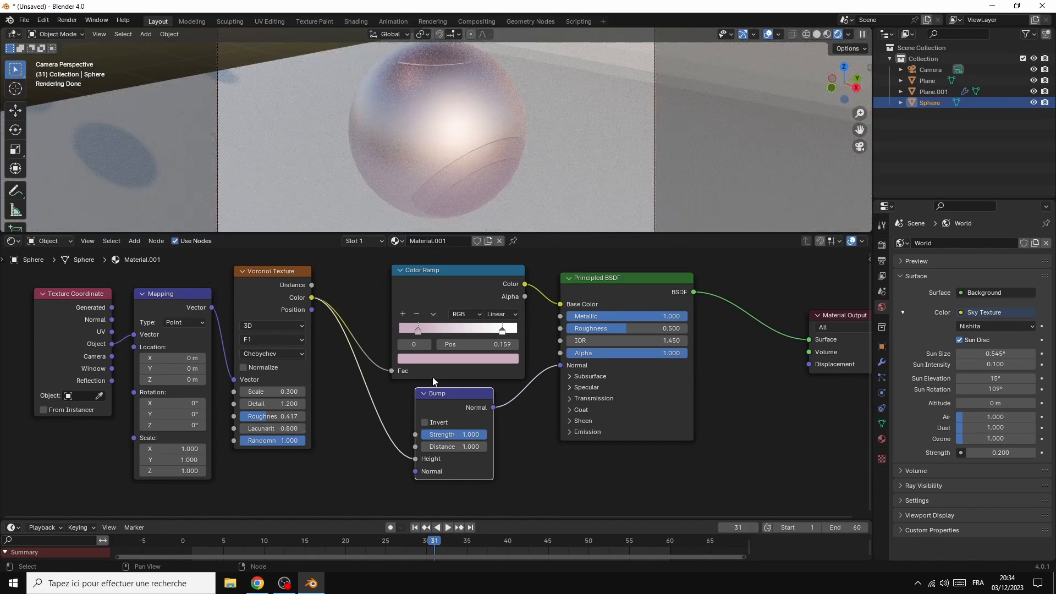
Step: Set the Bump node's Strength to 0.908 and Distance to 2.700, and move the Color Ramp's white stop to 0.609
mouse_move(477, 434)
left_mouse_down()
mouse_move(457, 447)
mouse_move(474, 447)
left_mouse_up()
left_click_drag(502, 330, 470, 333)
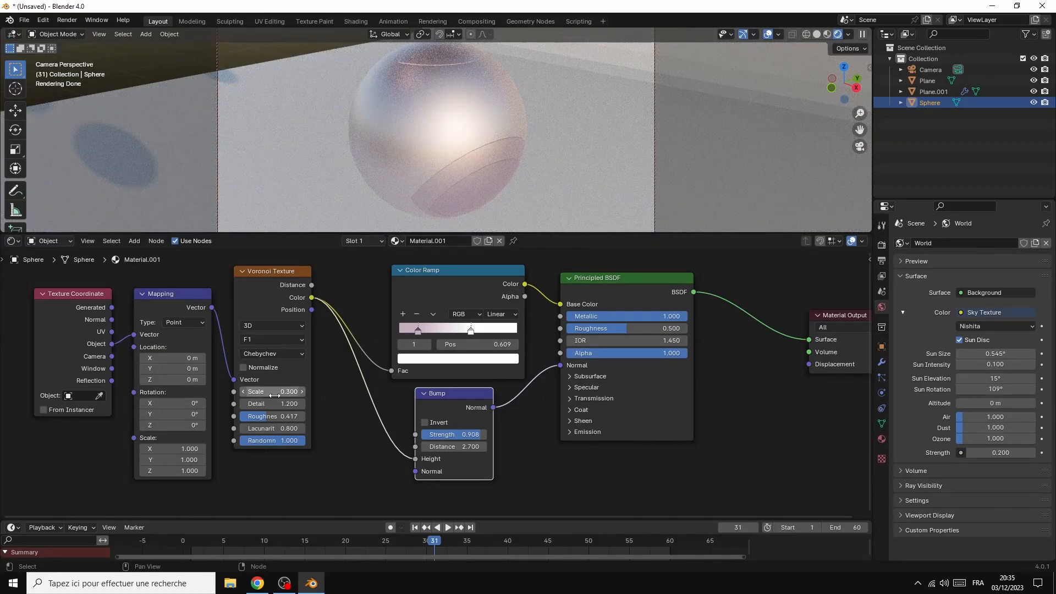
Step: Lower the Voronoi Texture's Roughness to 0.317, try Lacunarity at 1.000, and set Lacunarity back to 0.800
left_click_drag(282, 403, 261, 417)
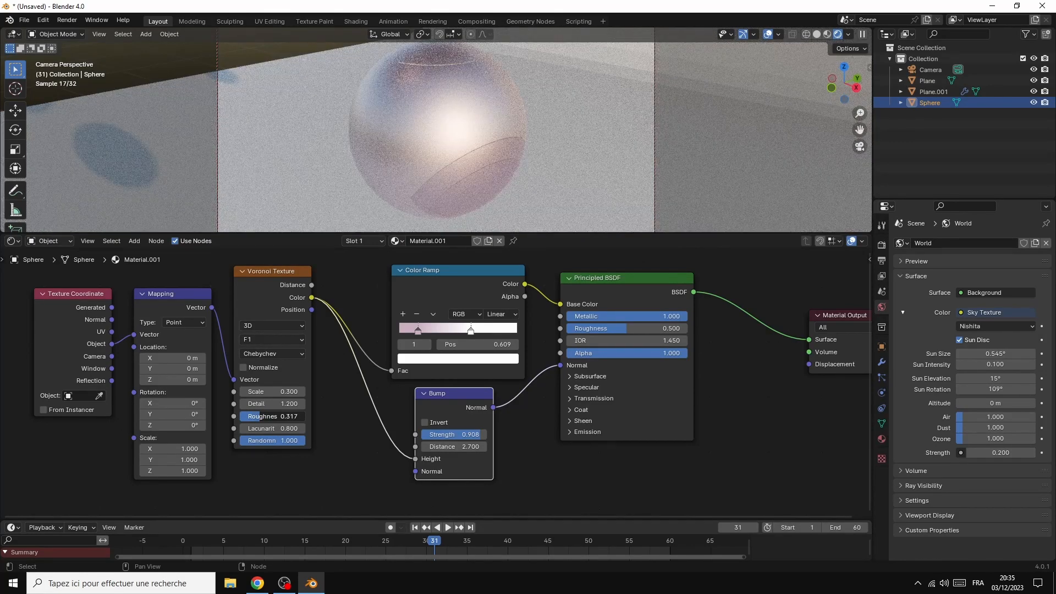
left_click_drag(279, 428, 282, 428)
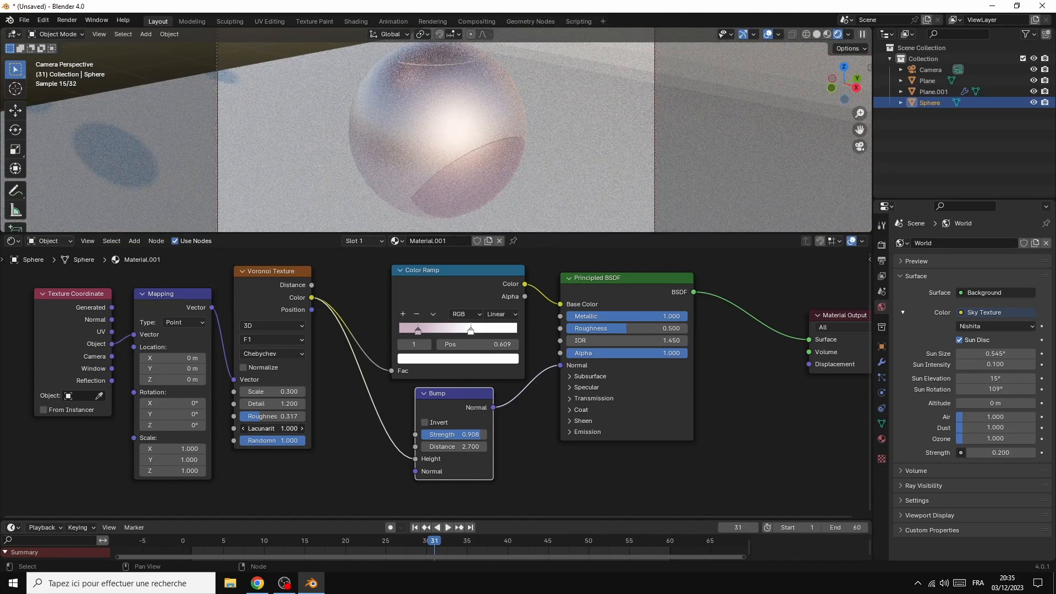
left_click_drag(282, 429, 278, 428)
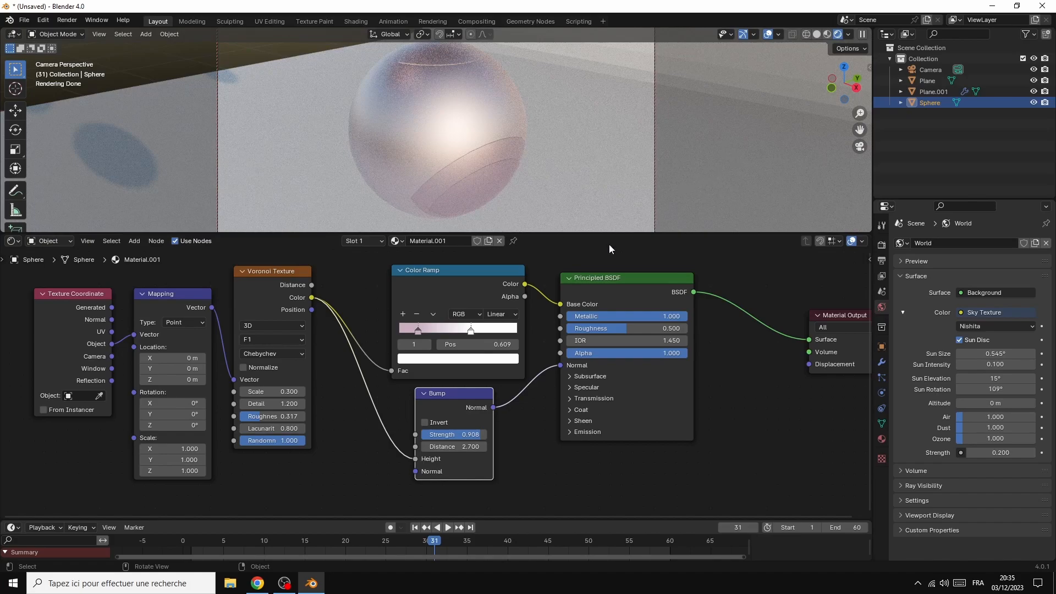
Step: Move the Color Ramp's white stop to 0.695 and set the sphere material's Principled BSDF Roughness to 0.427
left_click_drag(472, 332, 482, 332)
scroll(759, 200, "down", 5)
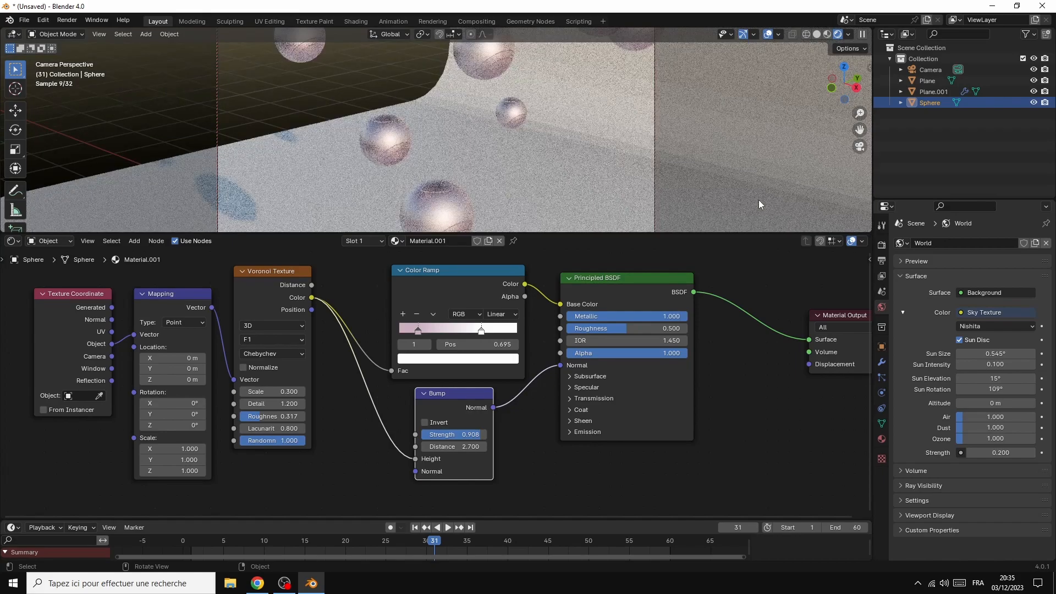
scroll(758, 199, "down", 5)
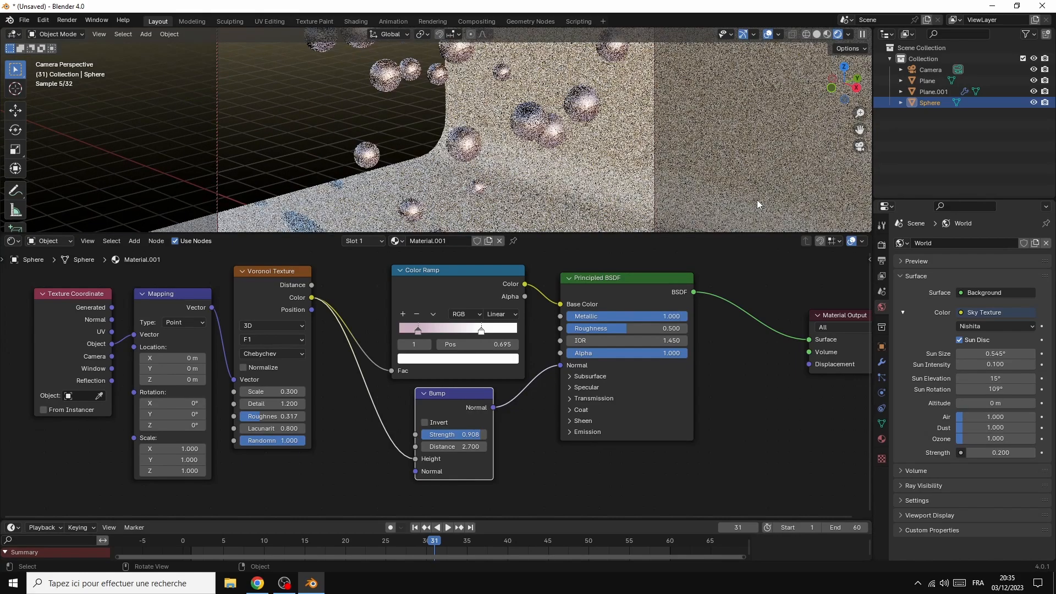
mouse_move(855, 91)
left_mouse_down()
mouse_move(835, 93)
mouse_move(847, 93)
left_mouse_up()
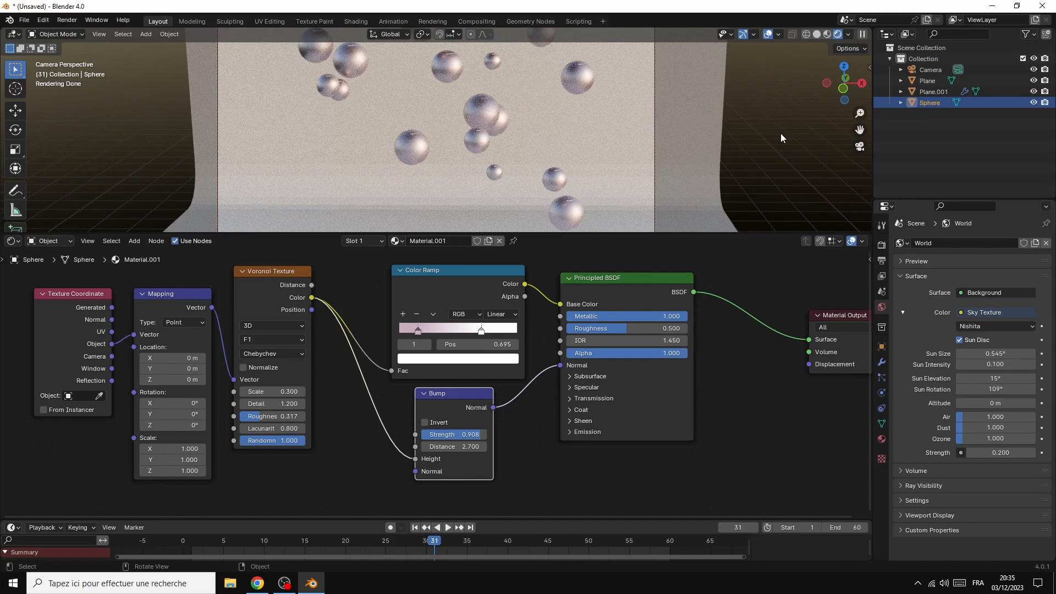
middle_click_drag(780, 133, 724, 156)
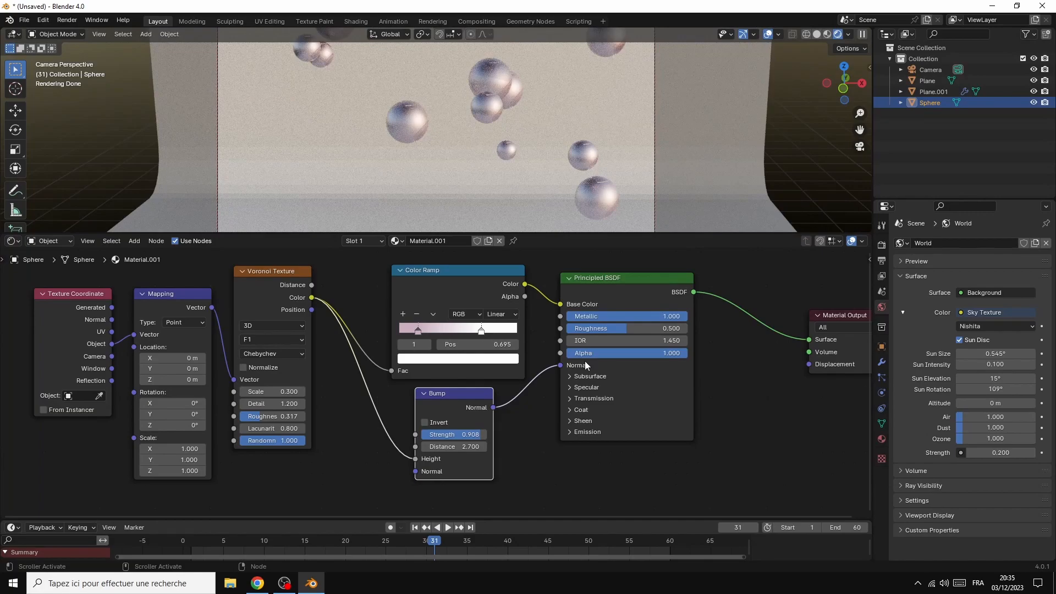
mouse_move(618, 329)
left_mouse_down()
mouse_move(598, 329)
mouse_move(607, 328)
left_mouse_up()
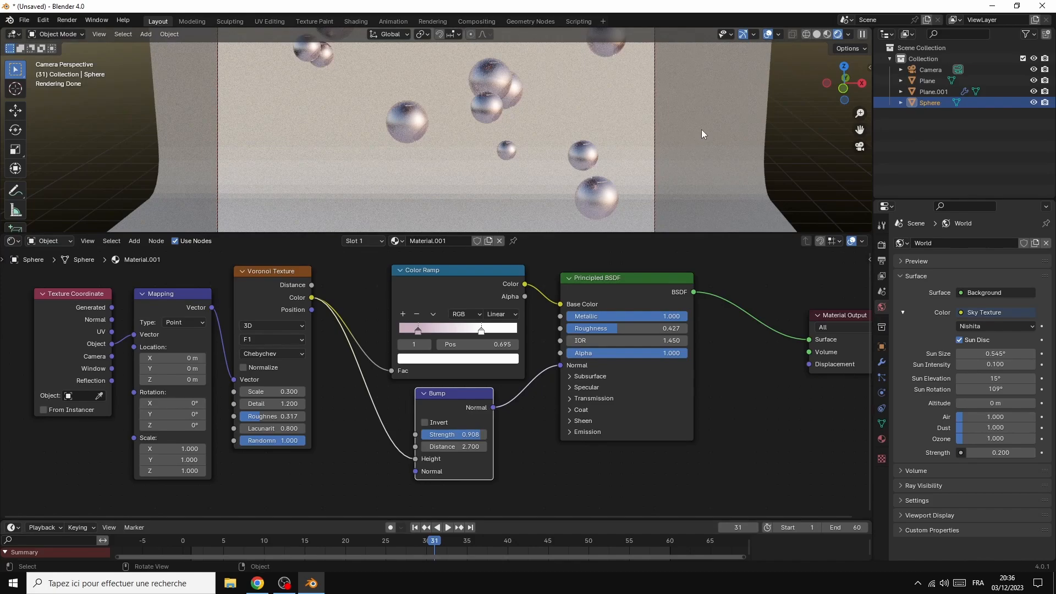
Step: Give the curved backdrop plane a new material with a pale blue Base Color and Metallic set to 1.000
left_click(708, 116)
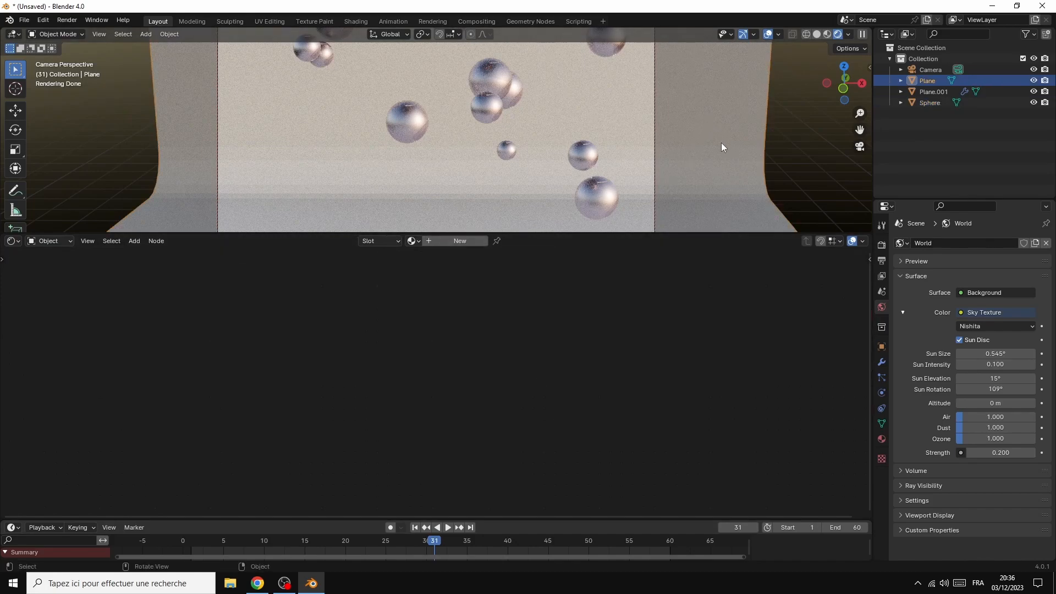
left_click(450, 242)
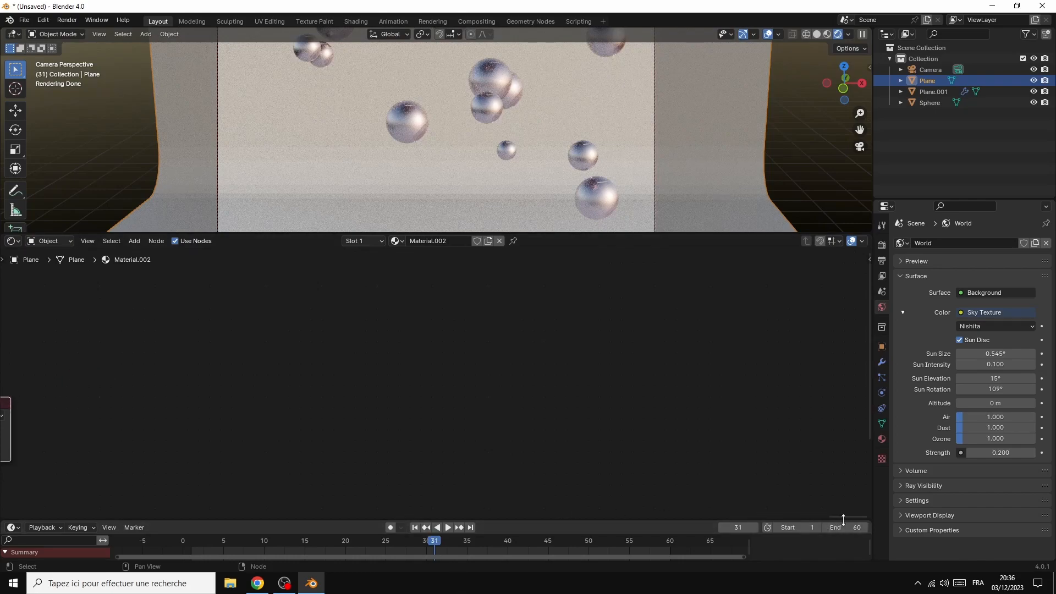
left_click_drag(842, 515, 384, 512)
middle_click_drag(452, 424, 539, 344)
left_click(525, 349)
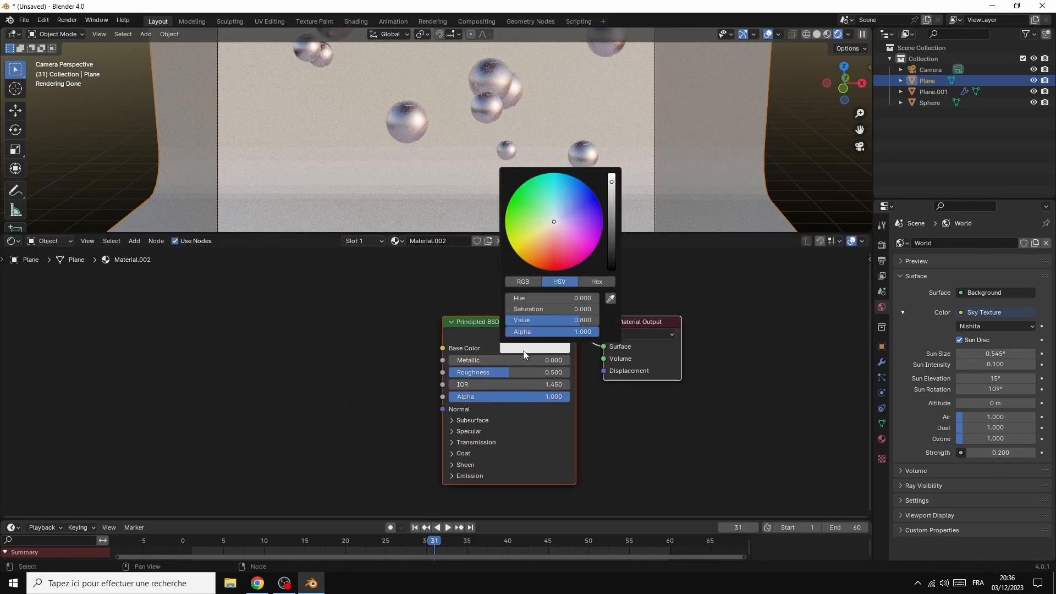
left_click(556, 216)
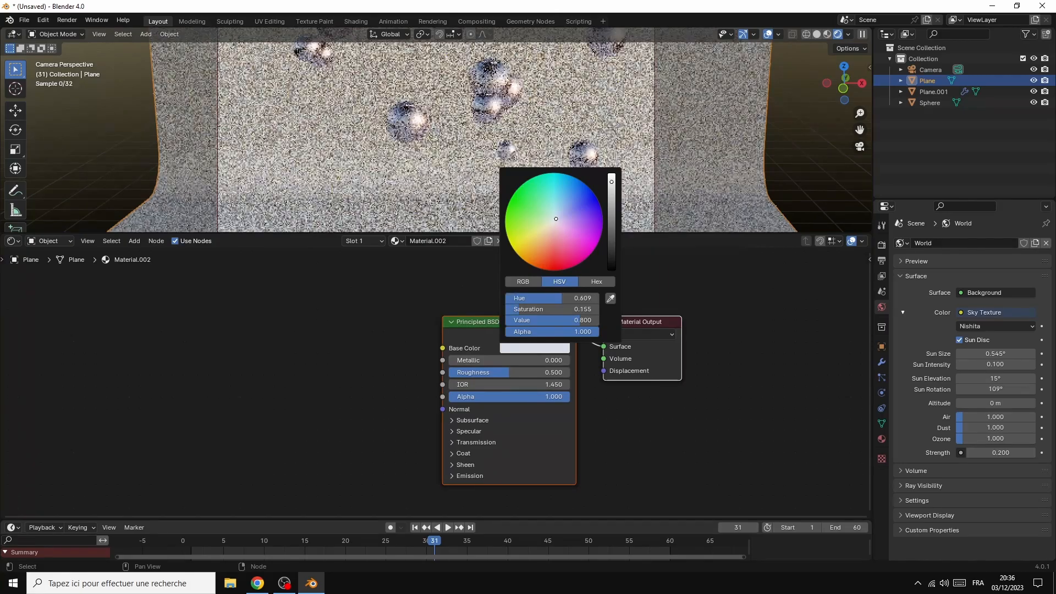
left_click_drag(556, 216, 556, 216)
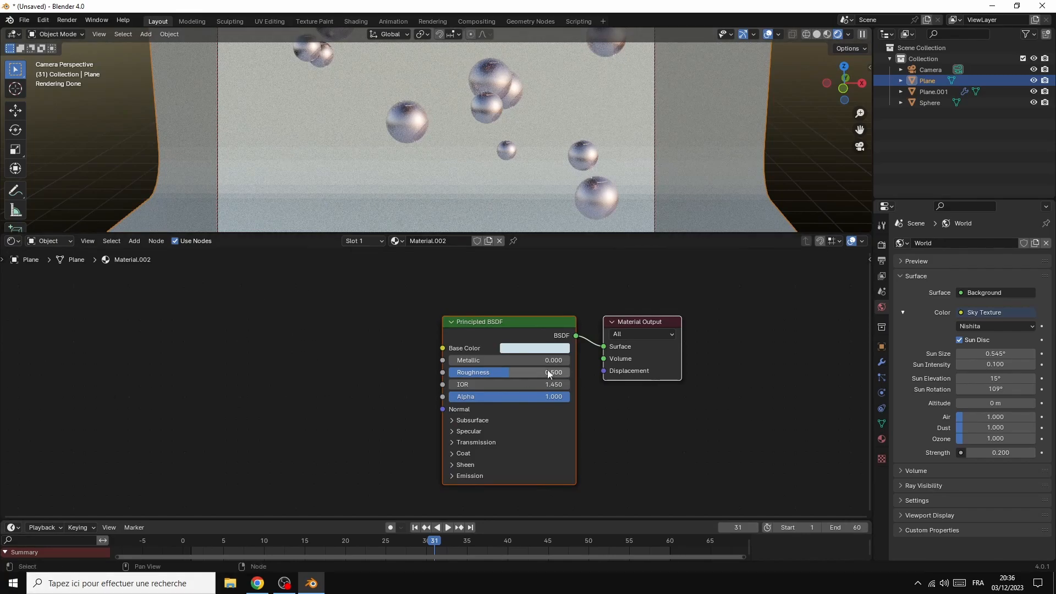
left_click_drag(458, 355, 566, 356)
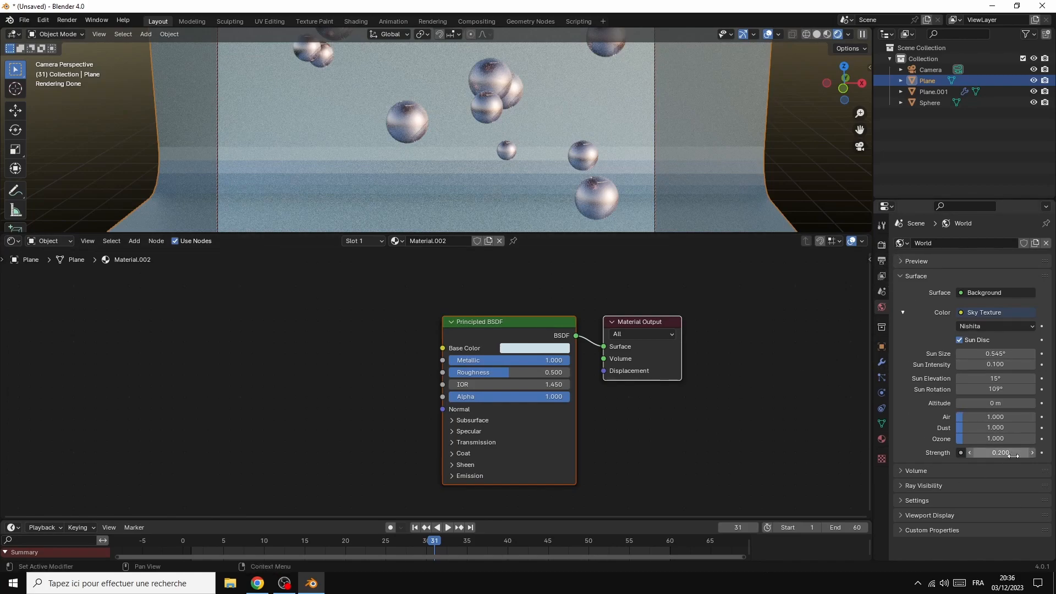
Step: Try rendering frame 31 as a still image and close the render window
left_click(65, 20)
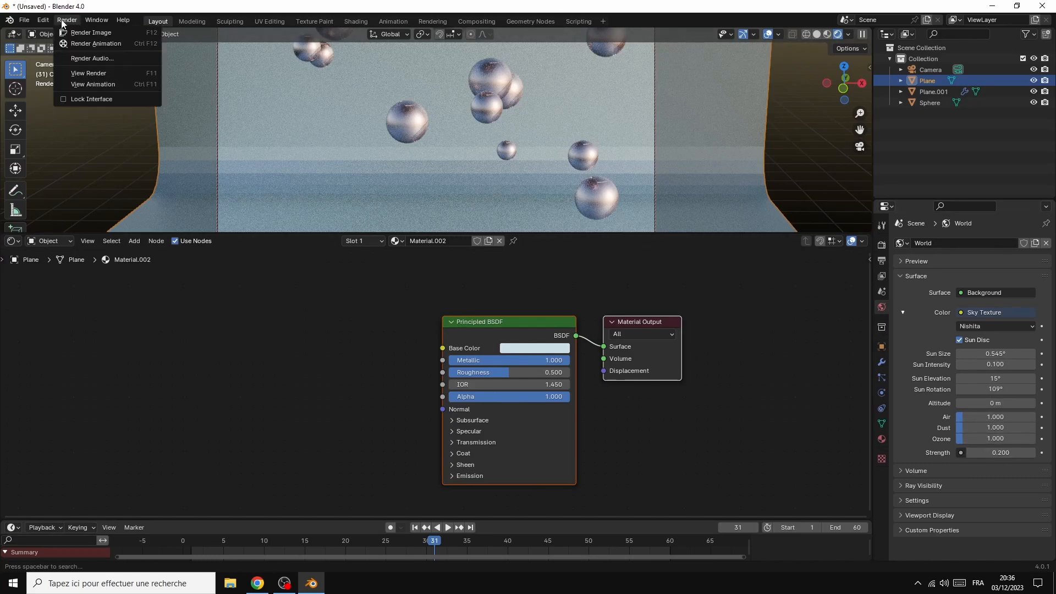
left_click(93, 33)
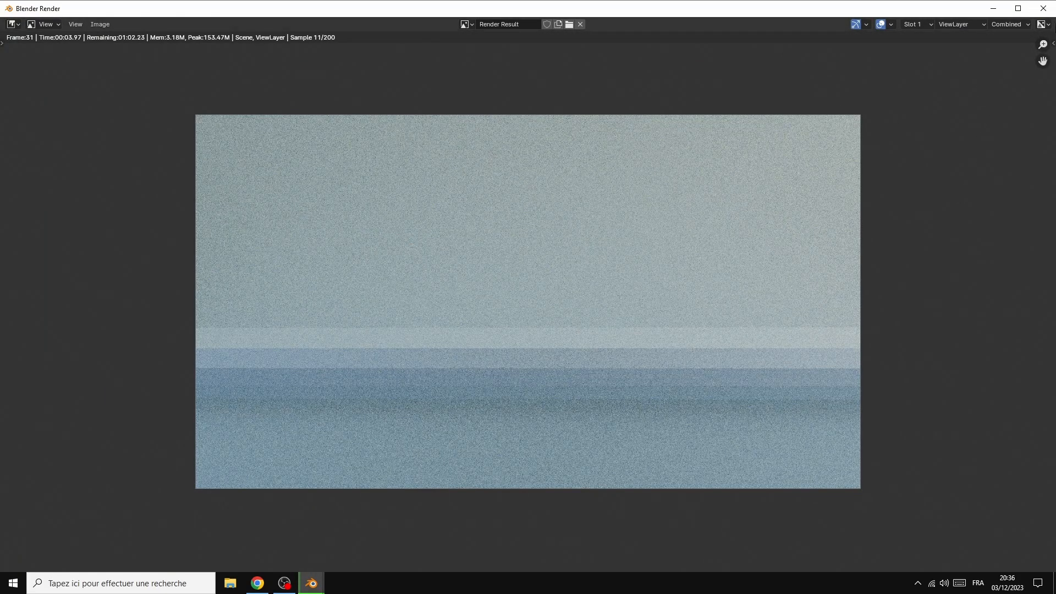
left_click(1041, 9)
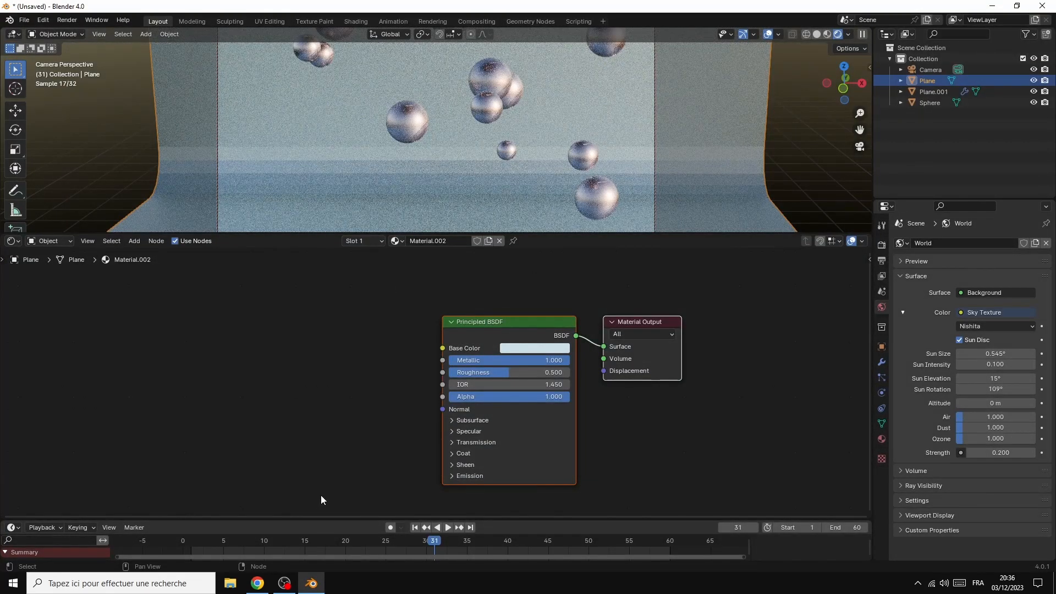
Step: Move to frame 32, make the 3D viewport taller, and render the frame as a still image
mouse_move(433, 542)
left_mouse_down()
mouse_move(137, 546)
mouse_move(439, 559)
left_mouse_up()
left_click_drag(342, 233, 335, 377)
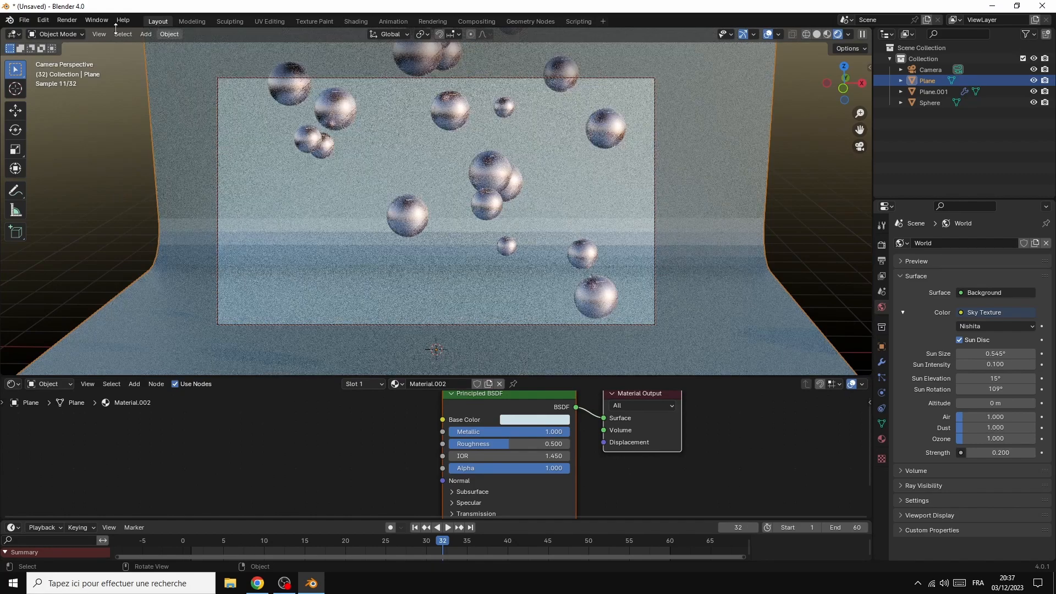
left_click(83, 24)
left_click(65, 21)
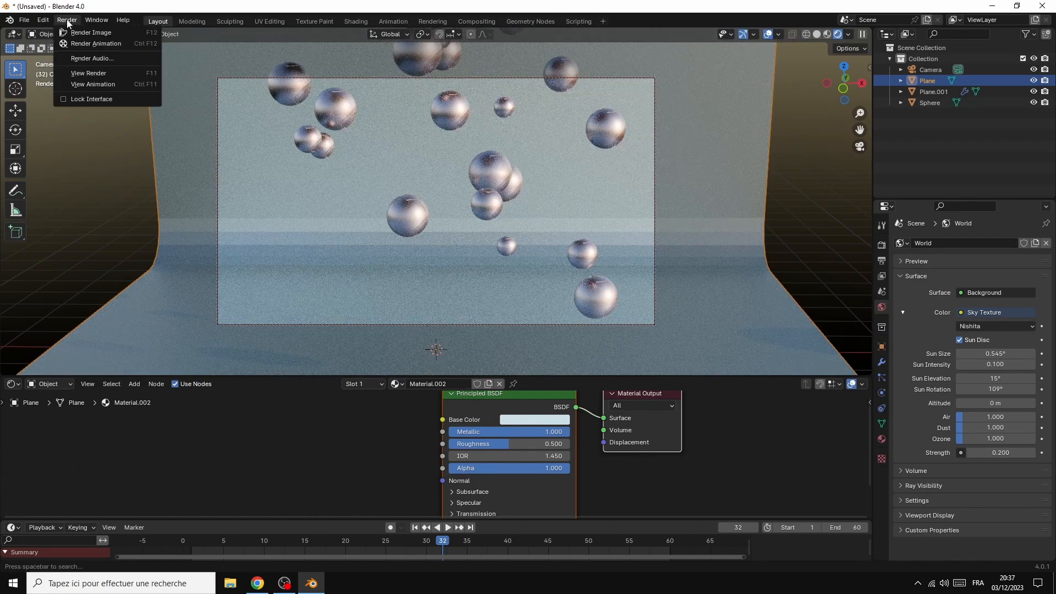
left_click(79, 33)
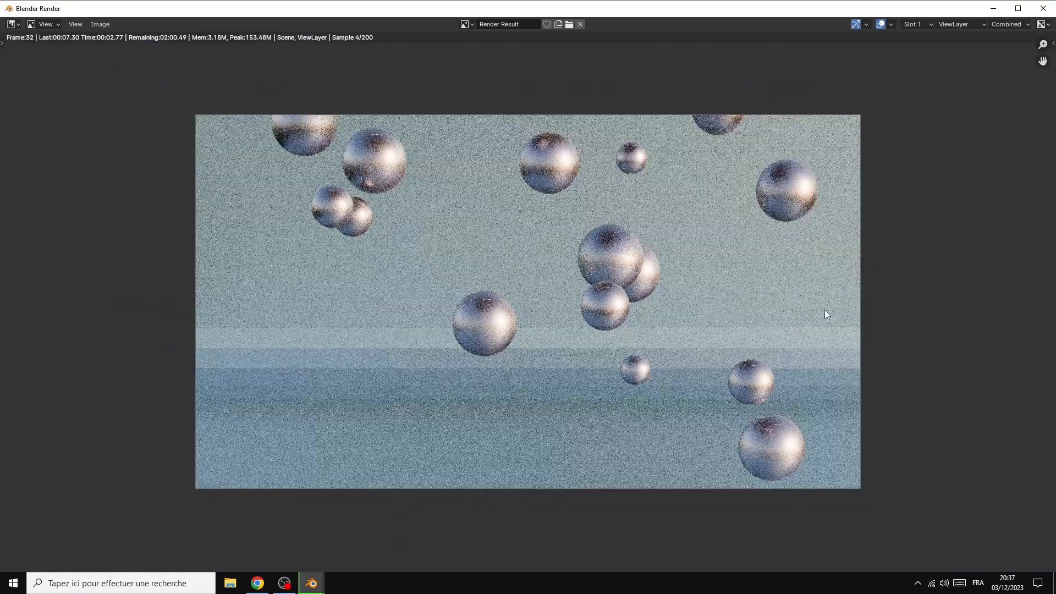
scroll(824, 309, "down", 1)
scroll(819, 305, "up", 2)
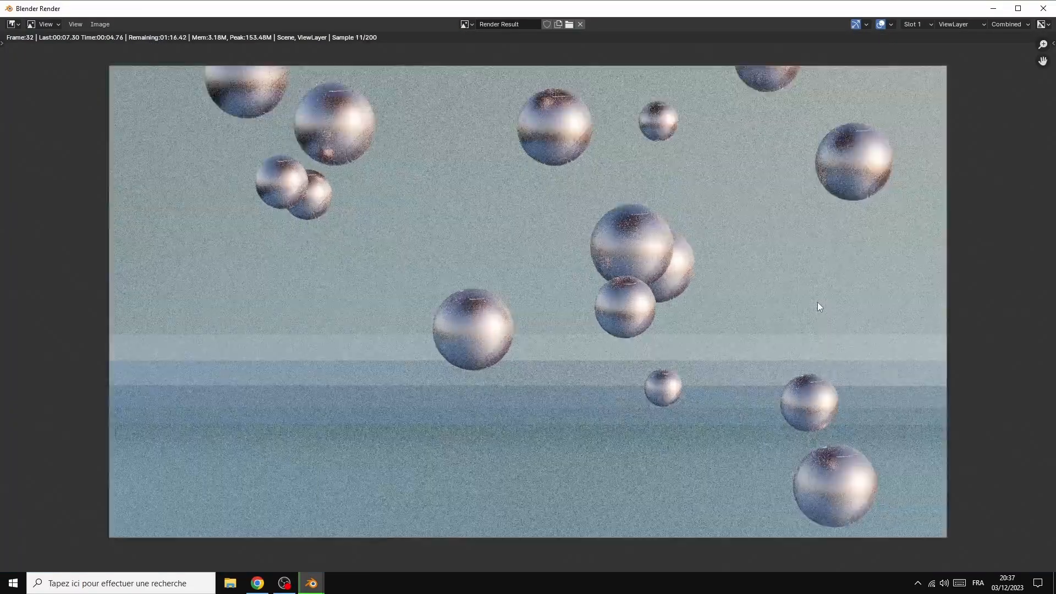
scroll(818, 302, "down", 1)
scroll(816, 302, "up", 3)
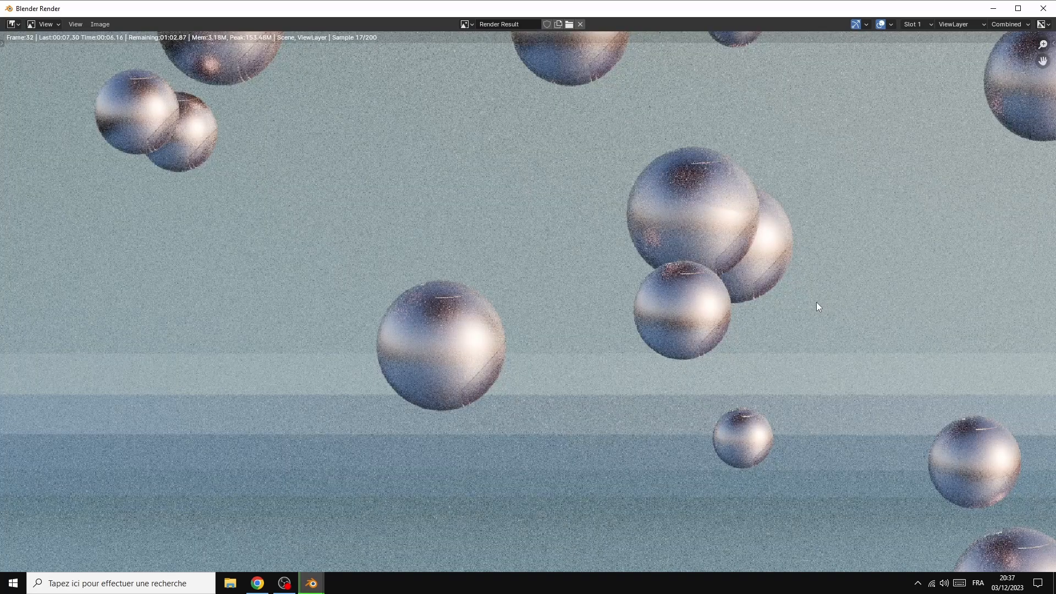
Step: Stop the frame 32 render early and examine the metallic spheres and backdrop in the rendered image
scroll(817, 306, "down", 3)
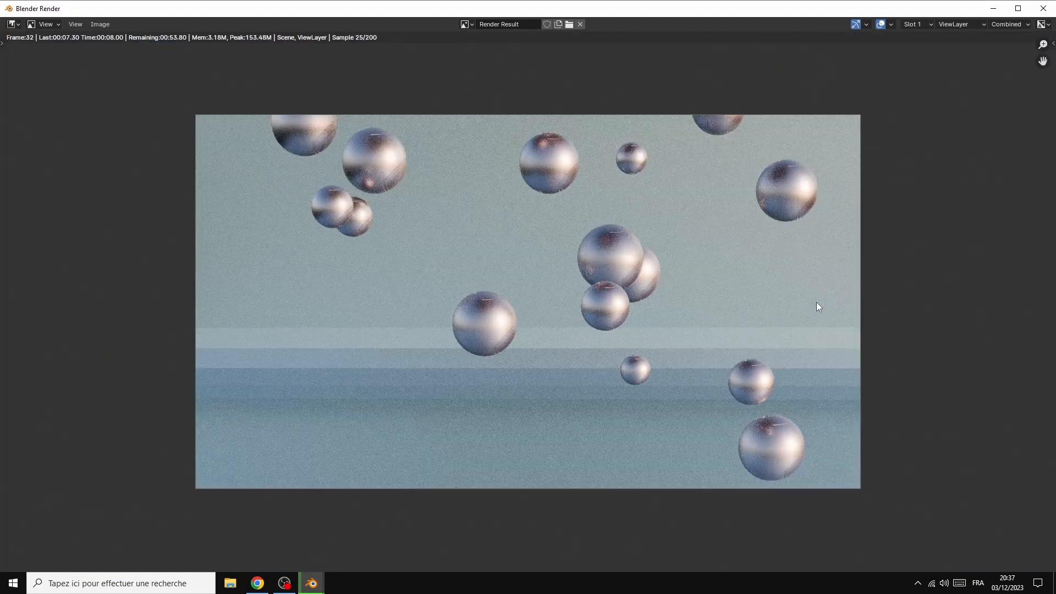
scroll(816, 303, "up", 2)
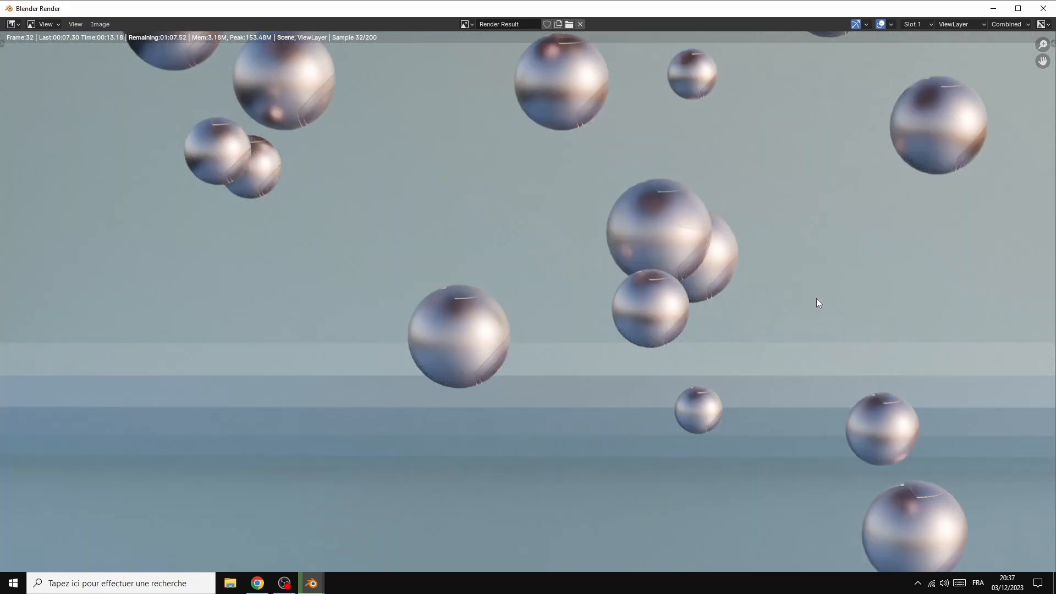
scroll(816, 303, "down", 1)
key("Escape")
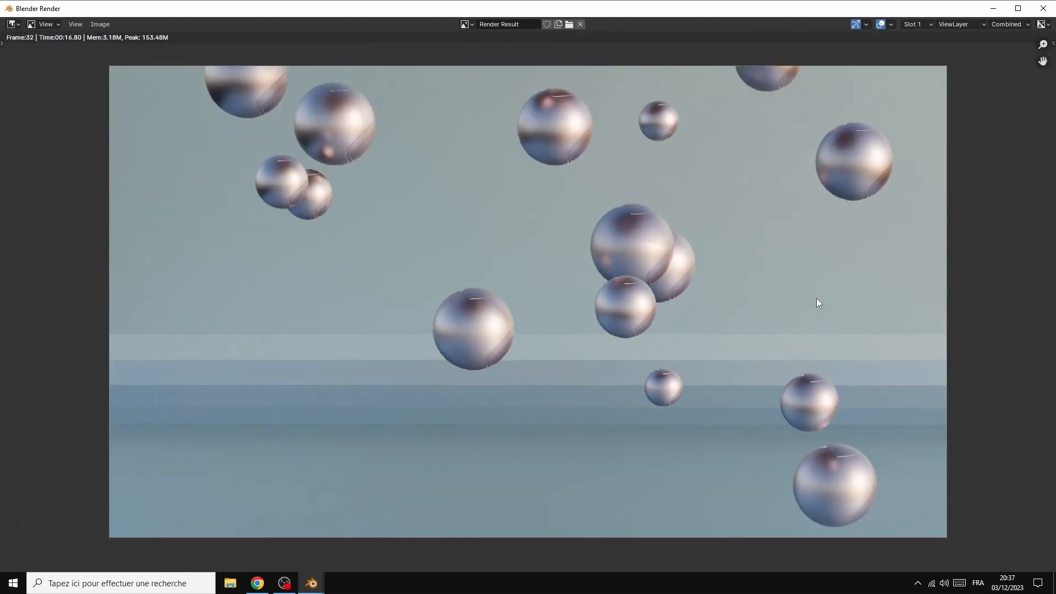
scroll(816, 303, "up", 2)
scroll(817, 299, "up", 2)
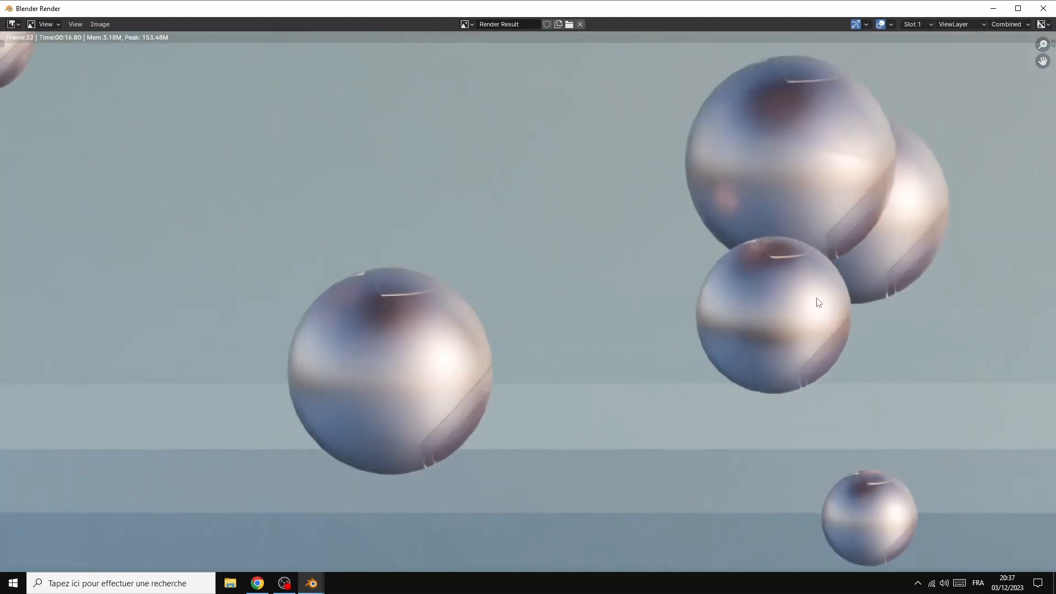
scroll(818, 302, "down", 6)
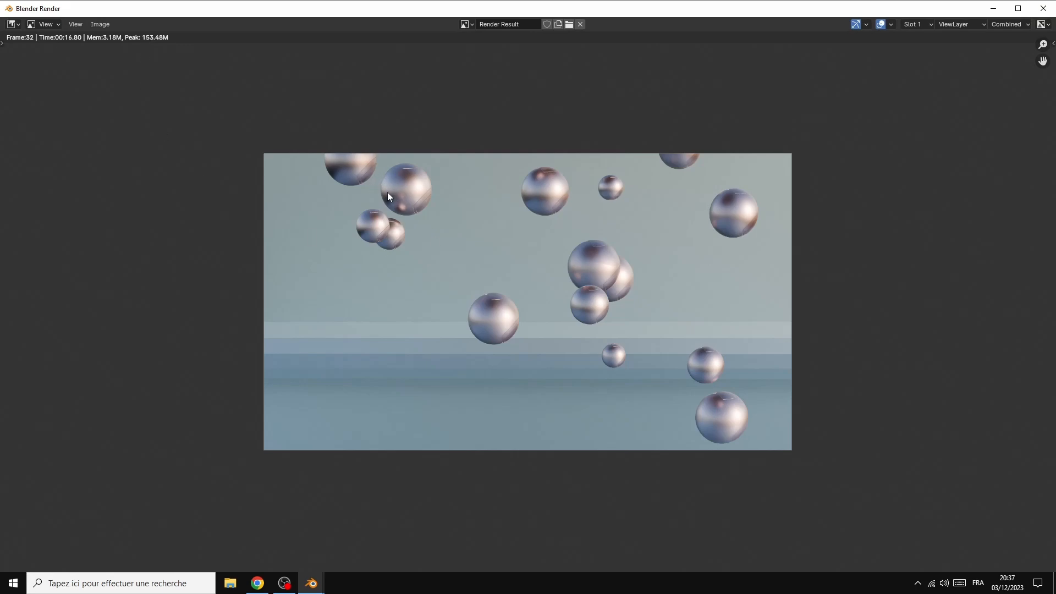
left_click(92, 24)
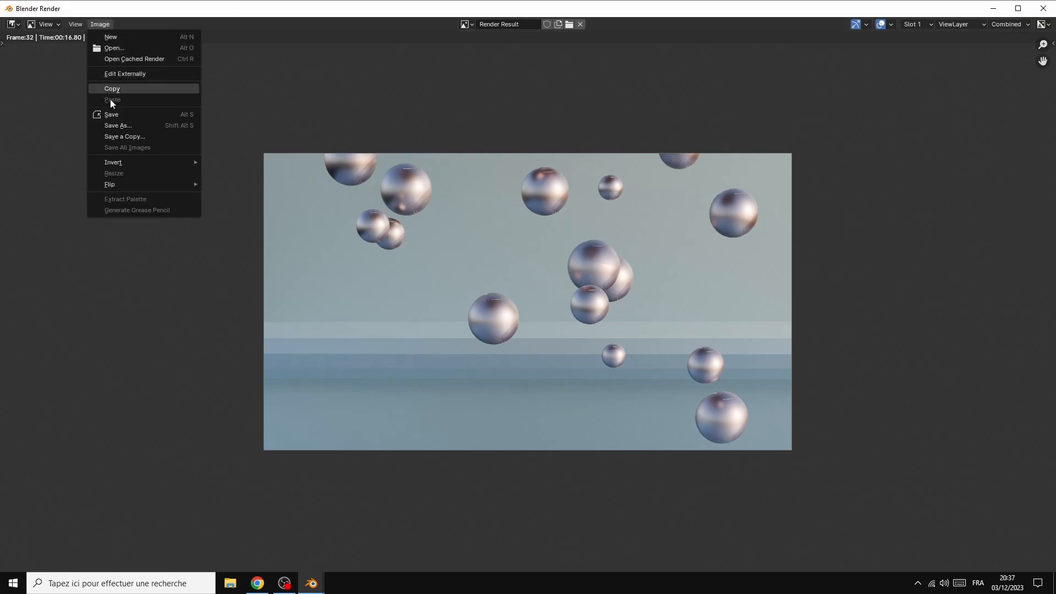
left_click(115, 115)
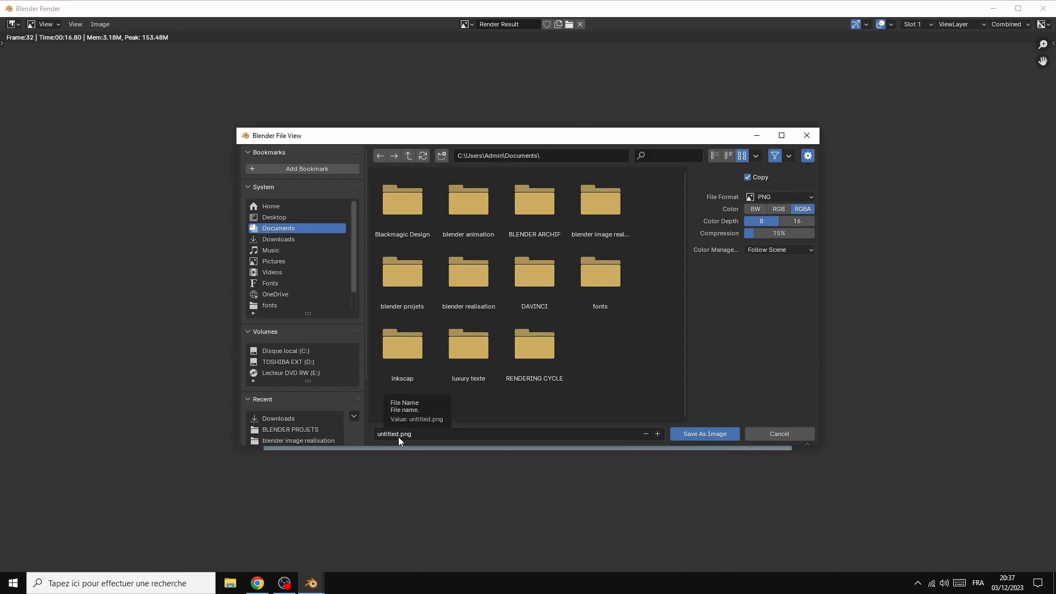
left_click(762, 433)
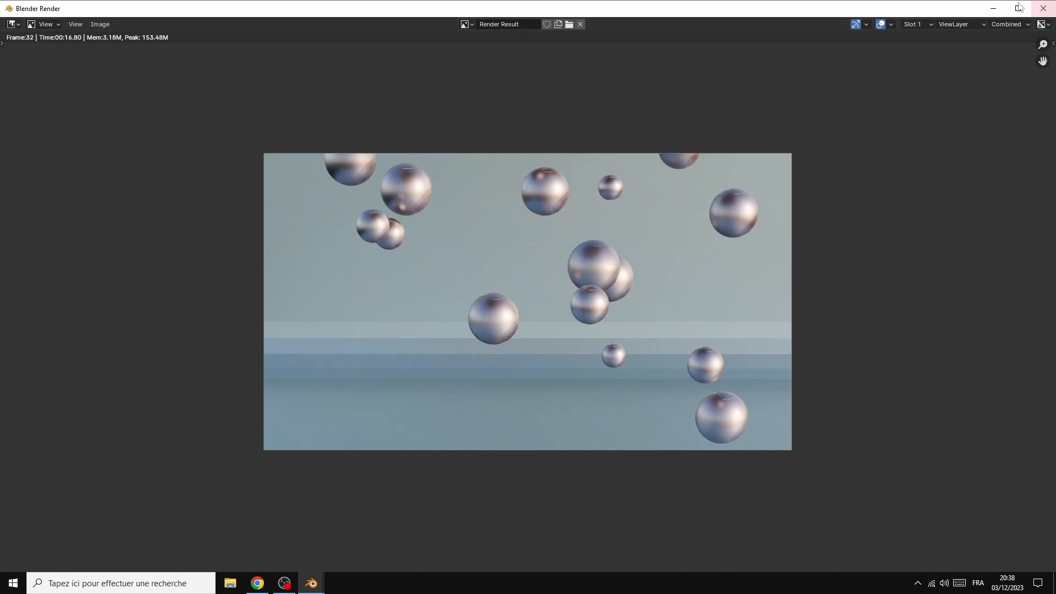
Step: Close the render window and enable Render Region in the scene's output format settings
key("Escape")
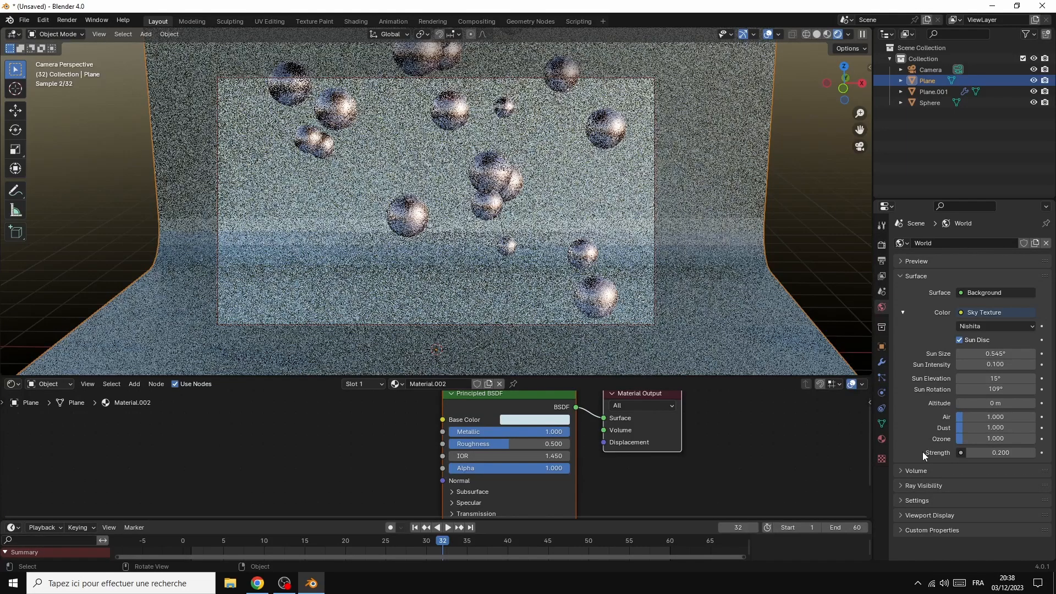
left_click(881, 260)
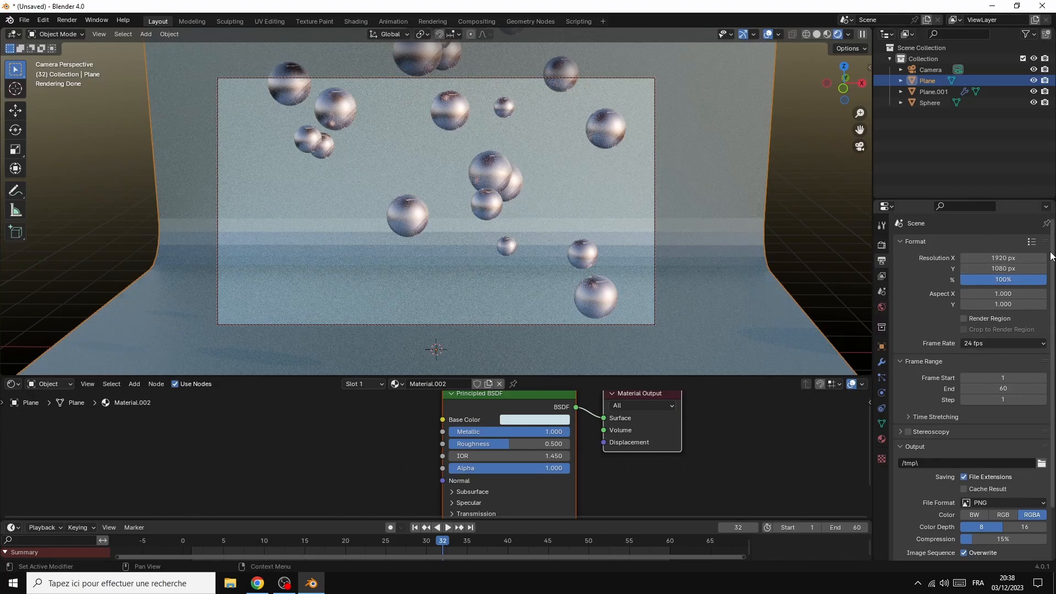
left_click(963, 318)
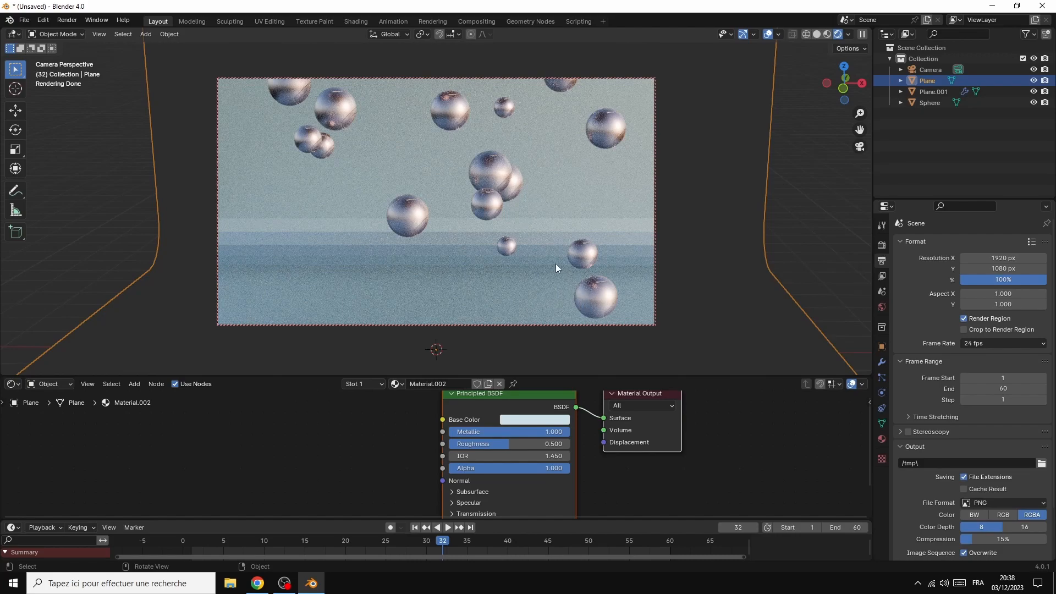
left_click(1041, 463)
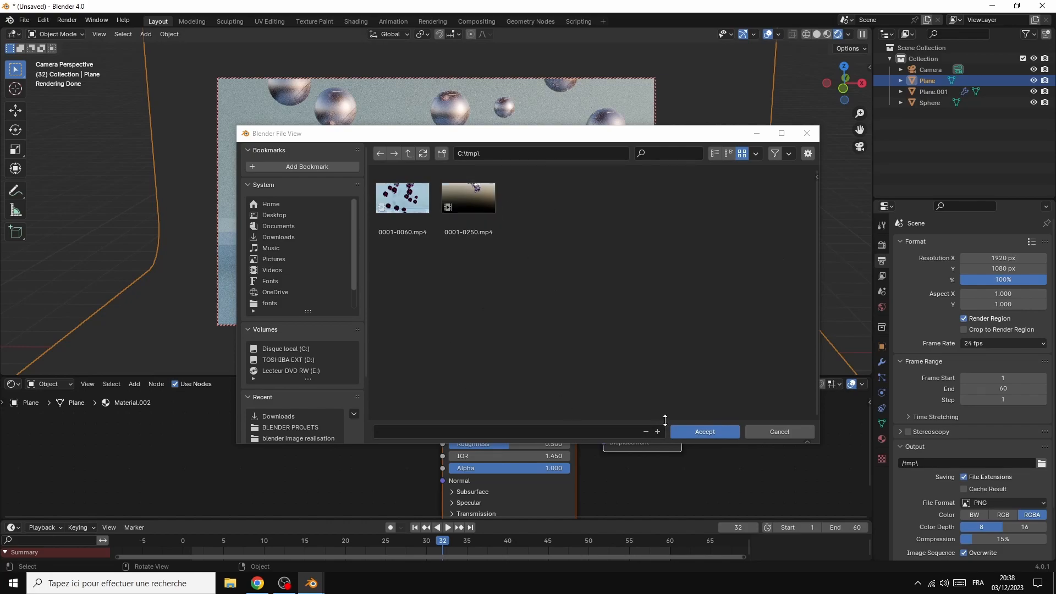
left_click(777, 431)
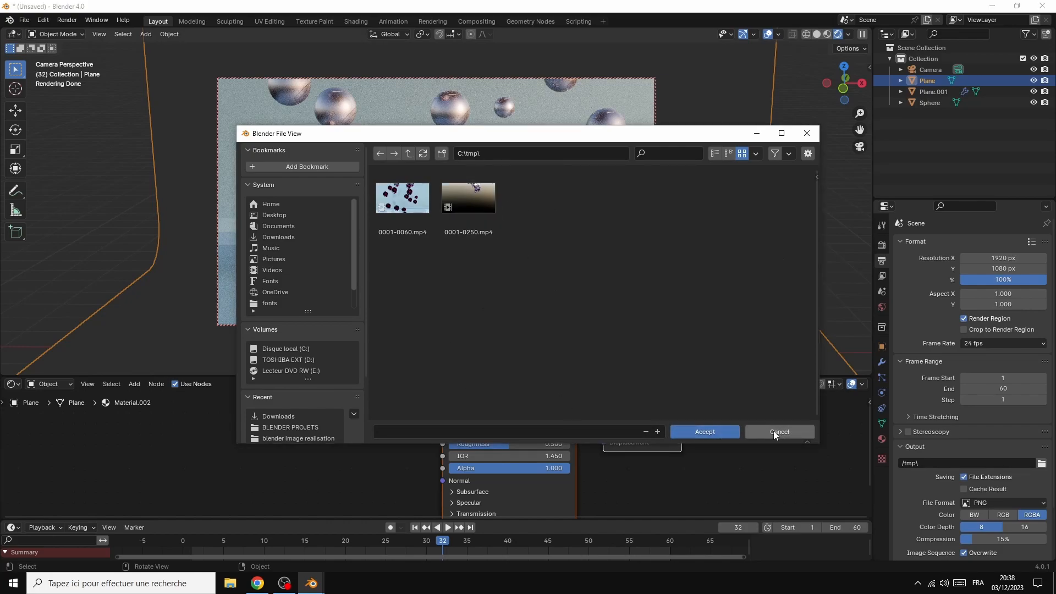
left_click(775, 432)
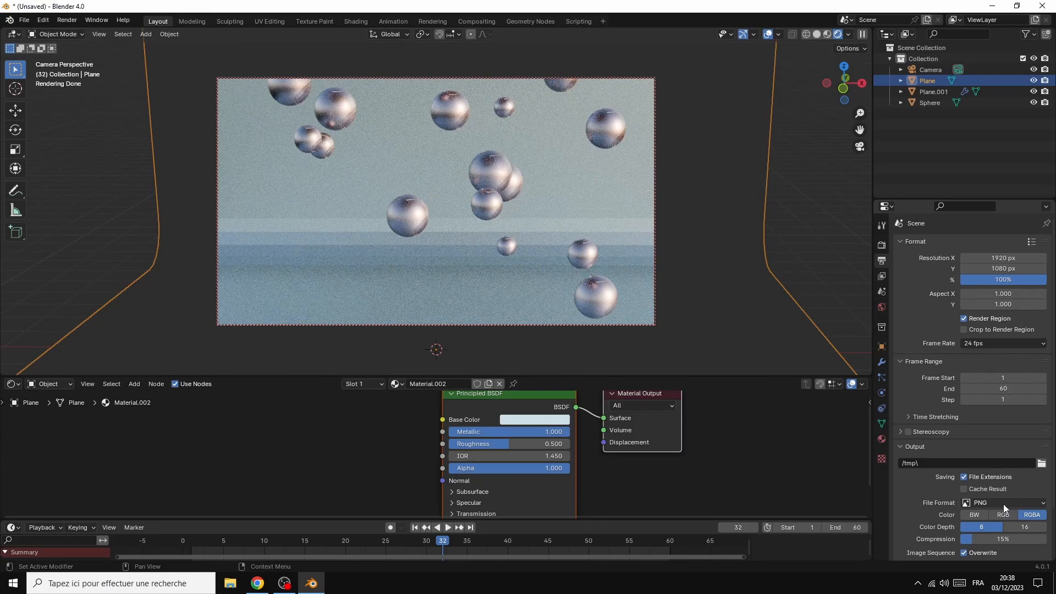
Step: Set the output file format to FFmpeg Video and its encoding container to MPEG-4
left_click(1003, 504)
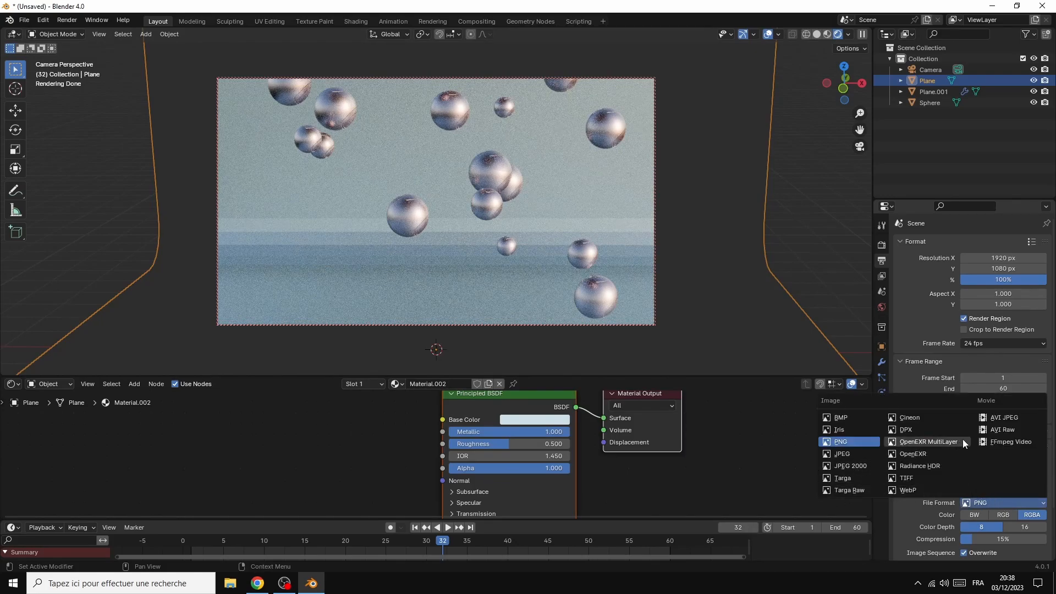
left_click(999, 441)
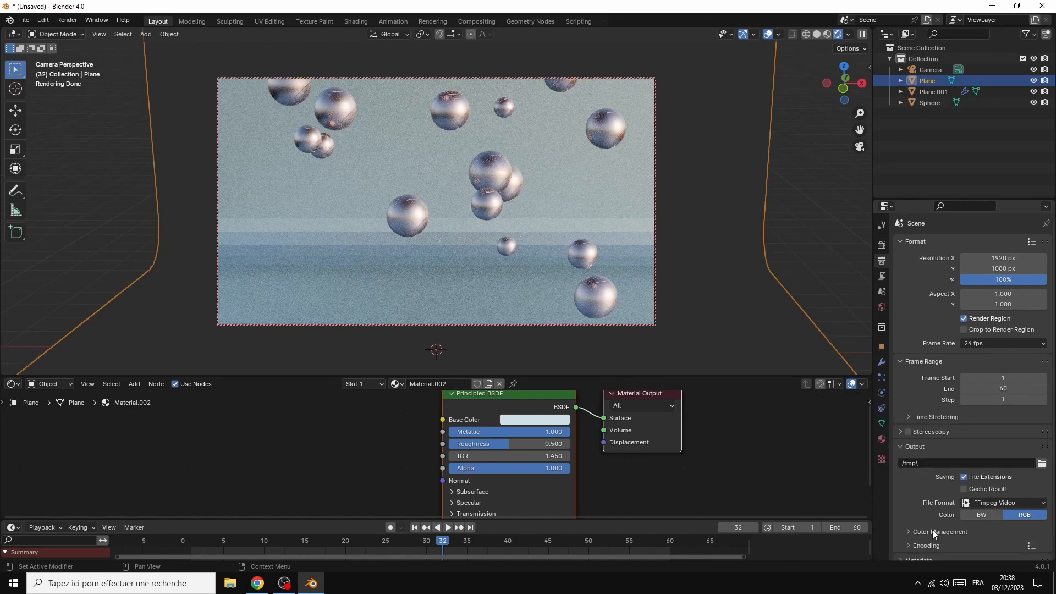
left_click(910, 542)
scroll(990, 531, "down", 3)
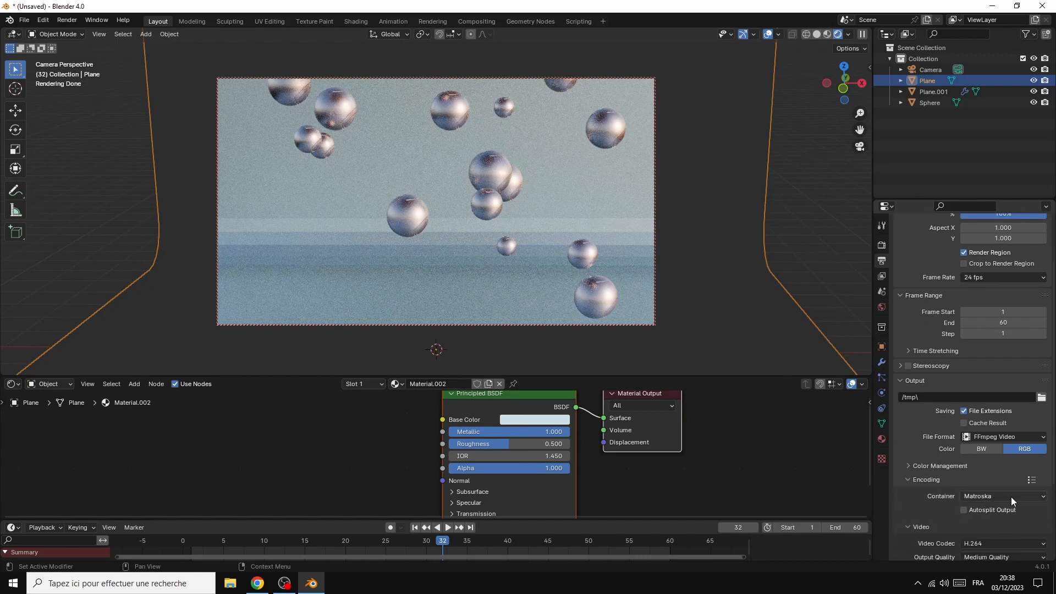
left_click(981, 496)
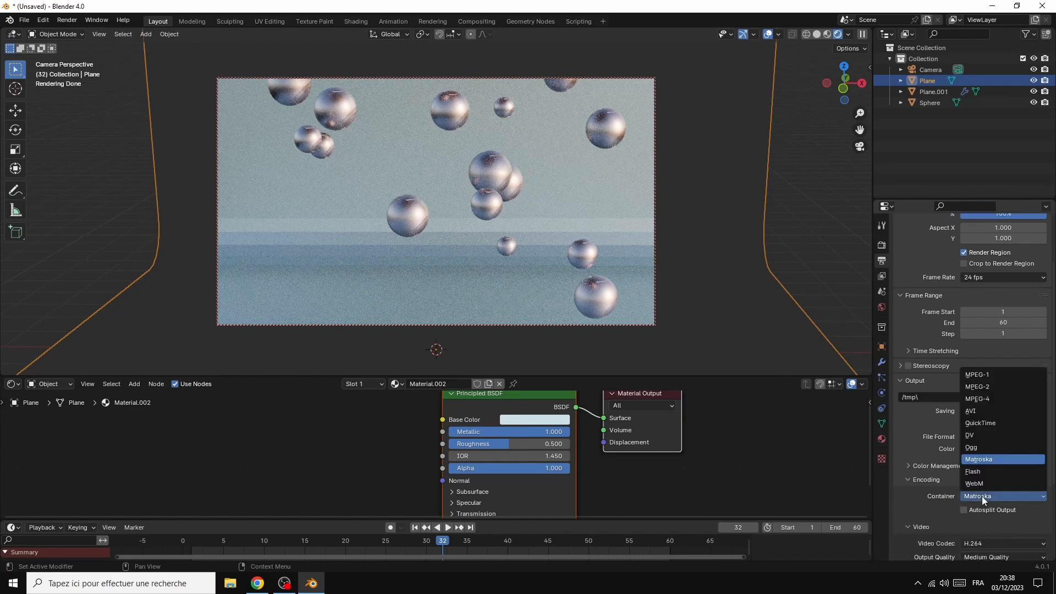
left_click(982, 398)
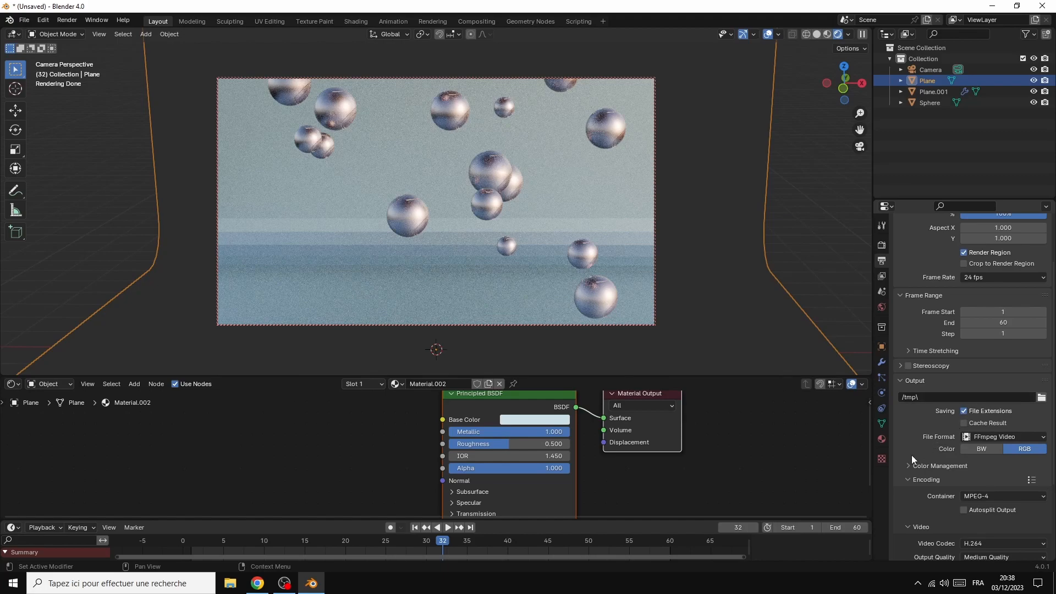
Step: Start rendering the animation and fit the whole rendered frame in the render window
left_click(64, 22)
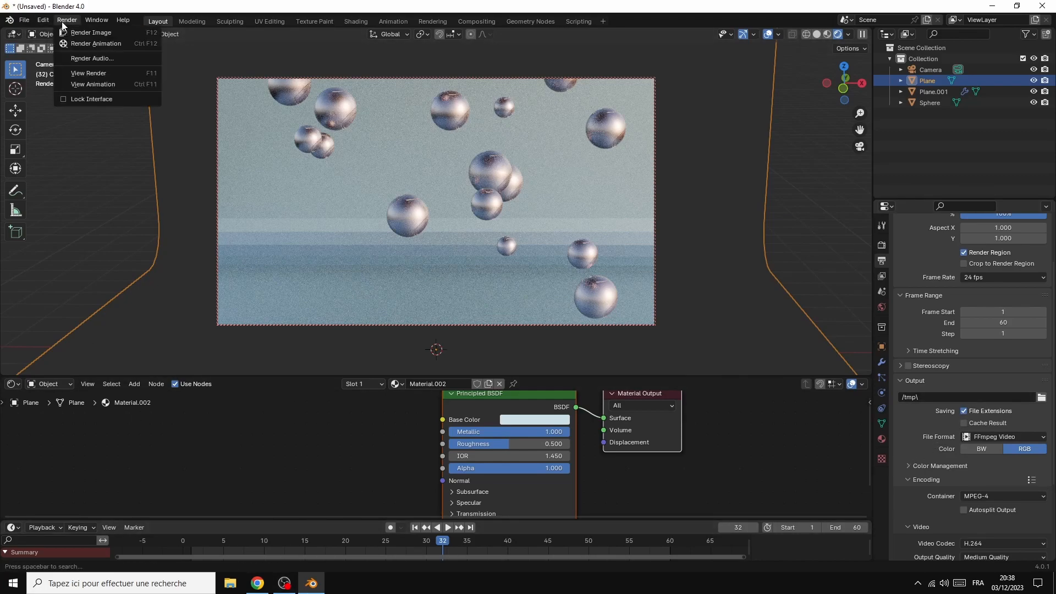
left_click(96, 44)
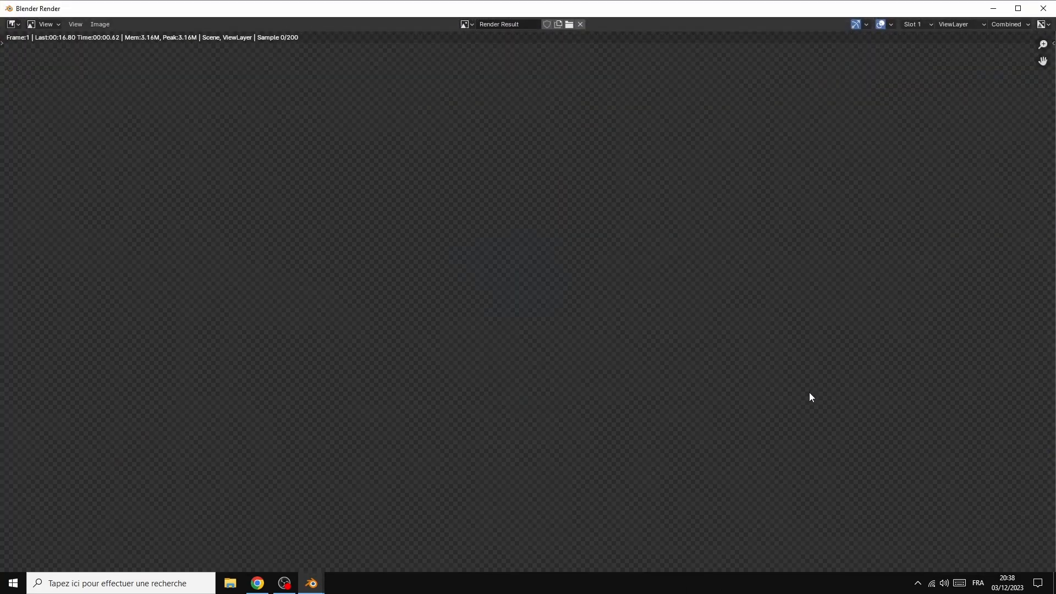
scroll(819, 380, "down", 3)
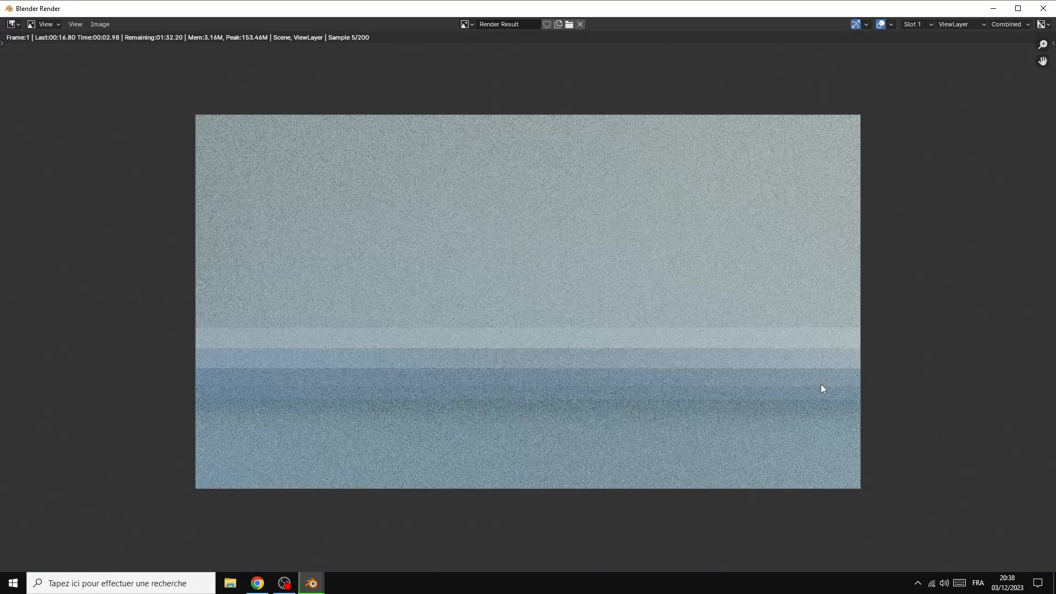